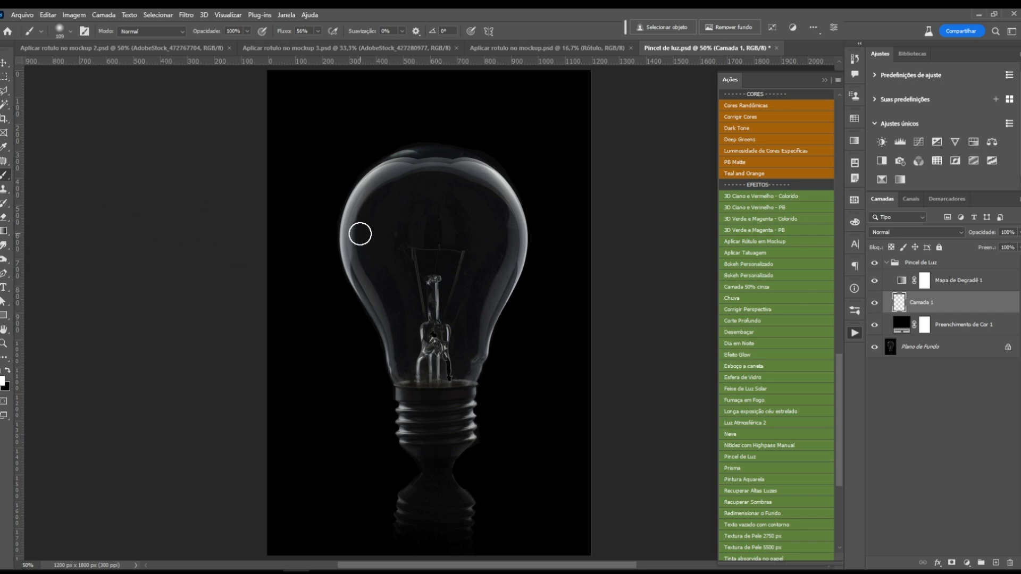
Set the brush flow to 100% and paint thin white strokes along the bulb's filament on Camada 1.
key(bracketleft)
key(bracketleft)
key(bracketleft)
key(bracketleft)
key(bracketleft)
key(bracketleft)
key(bracketleft)
key(bracketleft)
key(shift+0)
mouse_move(441, 320)
mouse_down()
mouse_move(464, 251)
mouse_move(425, 320)
mouse_up()
mouse_move(411, 249)
mouse_down()
mouse_move(464, 253)
mouse_move(428, 248)
mouse_move(441, 245)
mouse_move(433, 283)
mouse_up()
drag(426, 244, 436, 319)
drag(433, 283, 430, 322)
Build up a warm glow around the filament with single dabs of a progressively larger brush, up to 1100 px.
key(bracketright)
key(bracketright)
key(bracketright)
key(bracketright)
key(bracketright)
key(bracketright)
key(bracketright)
key(bracketright)
key(bracketright)
key(bracketright)
key(bracketright)
key(bracketright)
key(bracketright)
key(bracketright)
key(bracketright)
key(bracketright)
key(bracketright)
key(bracketright)
key(bracketright)
key(bracketright)
key(bracketleft)
click(430, 284)
key(bracketright)
key(bracketright)
click(437, 275)
key(bracketright)
key(bracketright)
click(434, 275)
key(bracketright)
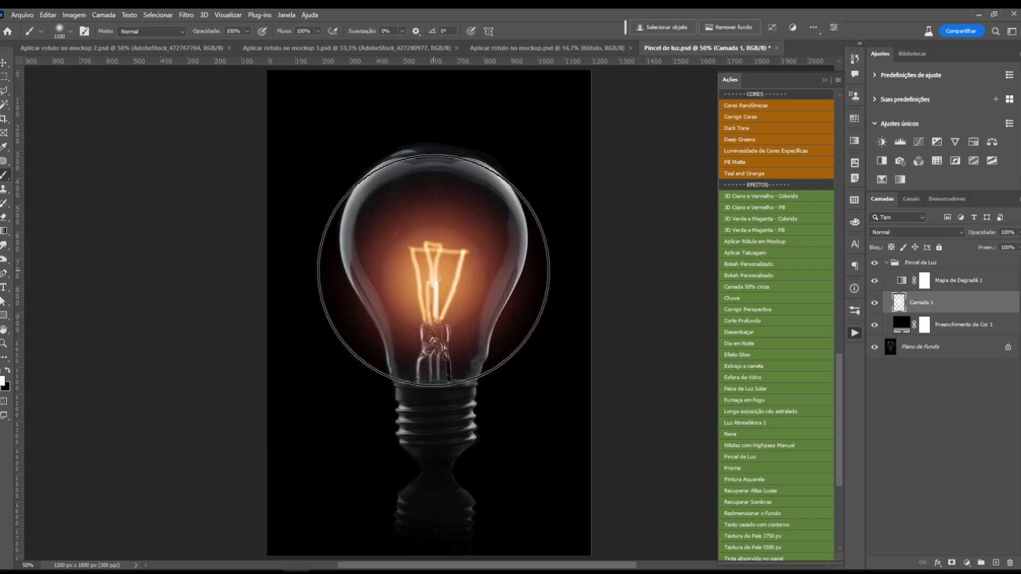
Spread the glow across the bulb and its surroundings with larger centred dabs, using a brush up to 1600 px.
click(435, 272)
key(bracketright)
key(bracketright)
click(435, 257)
click(436, 252)
key(bracketright)
key(bracketright)
key(bracketright)
click(432, 235)
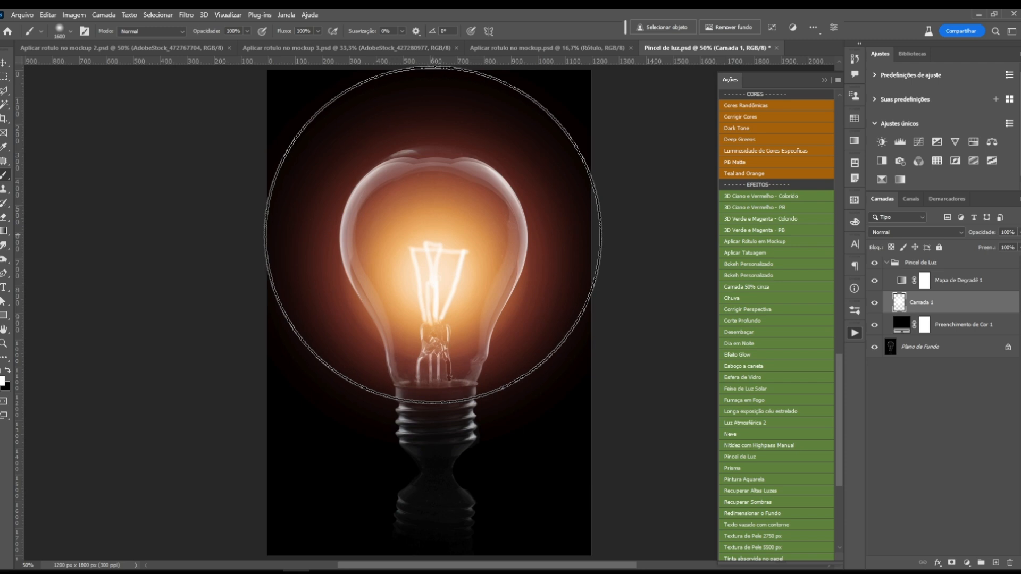
click(429, 233)
key(bracketleft)
key(bracketleft)
click(432, 255)
Reduce the brush to 300 px and paint a vertical stroke along the filament to brighten its core.
key(bracketleft)
key(bracketleft)
key(bracketleft)
key(bracketleft)
key(bracketleft)
key(bracketleft)
key(bracketleft)
key(bracketleft)
key(bracketleft)
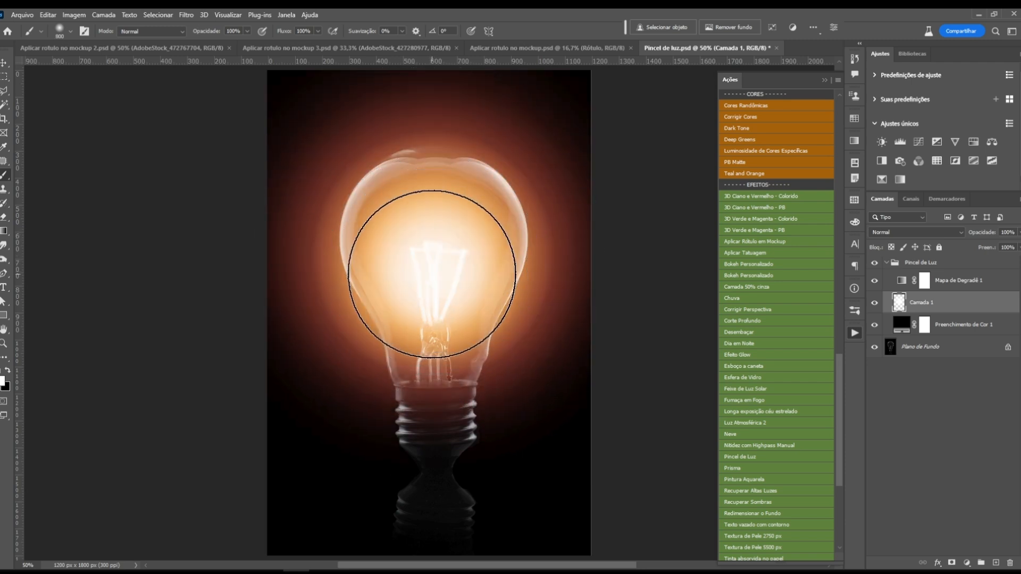
drag(436, 306, 438, 260)
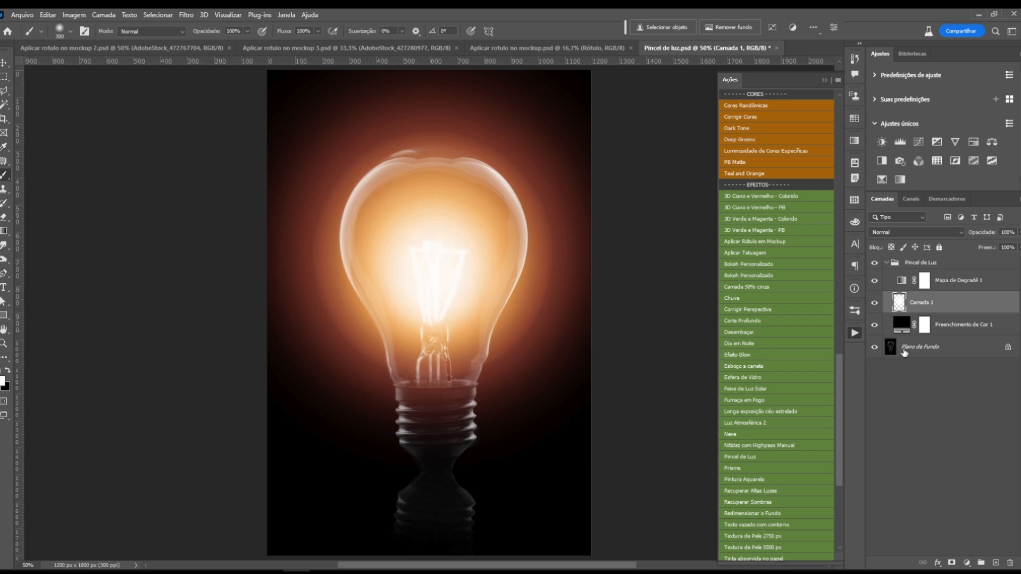
Compare the bulb with and without the glow, leave the Pincel de Luz group hidden and duplicate the Plano de Fundo layer.
click(875, 263)
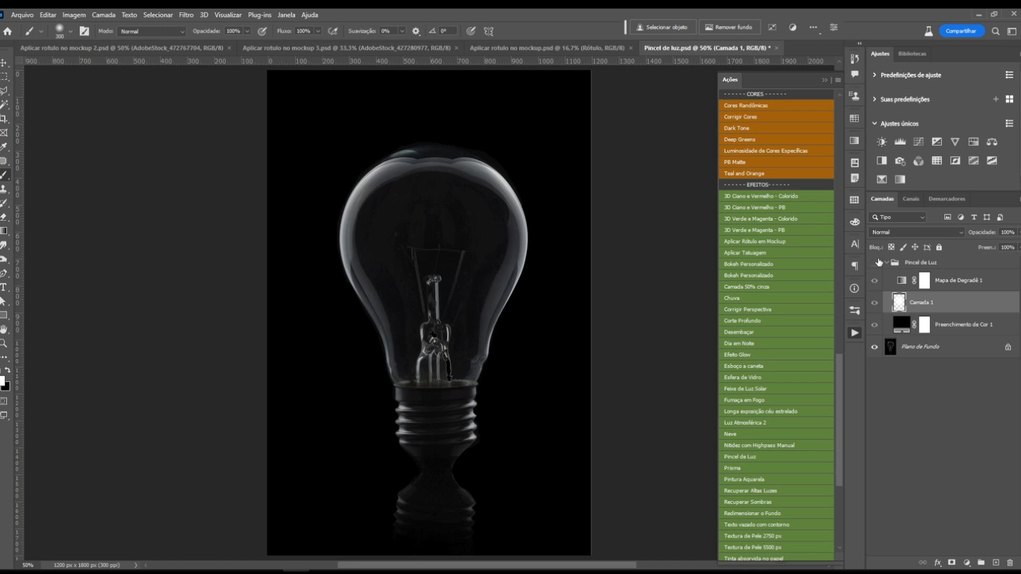
click(876, 262)
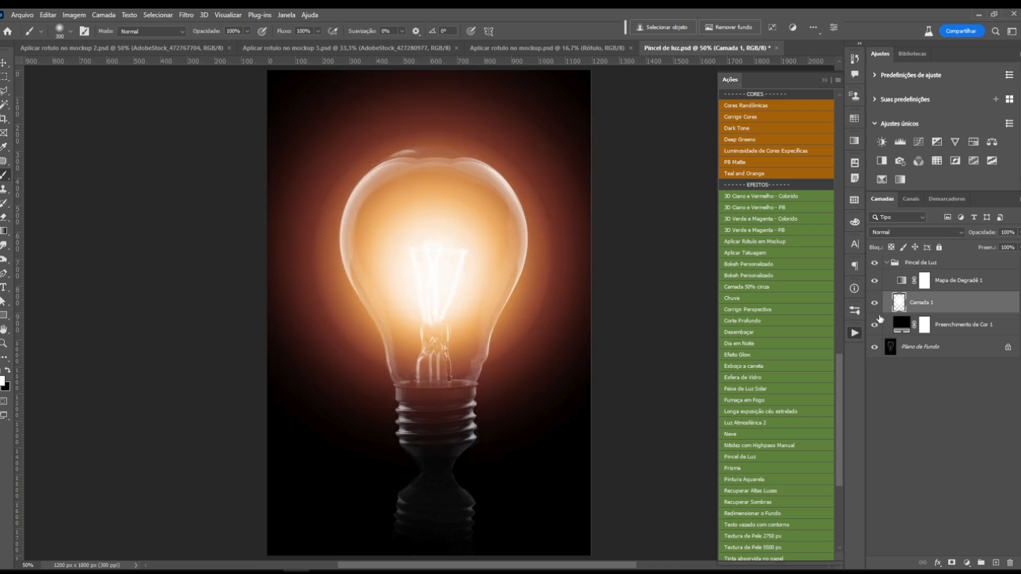
click(923, 352)
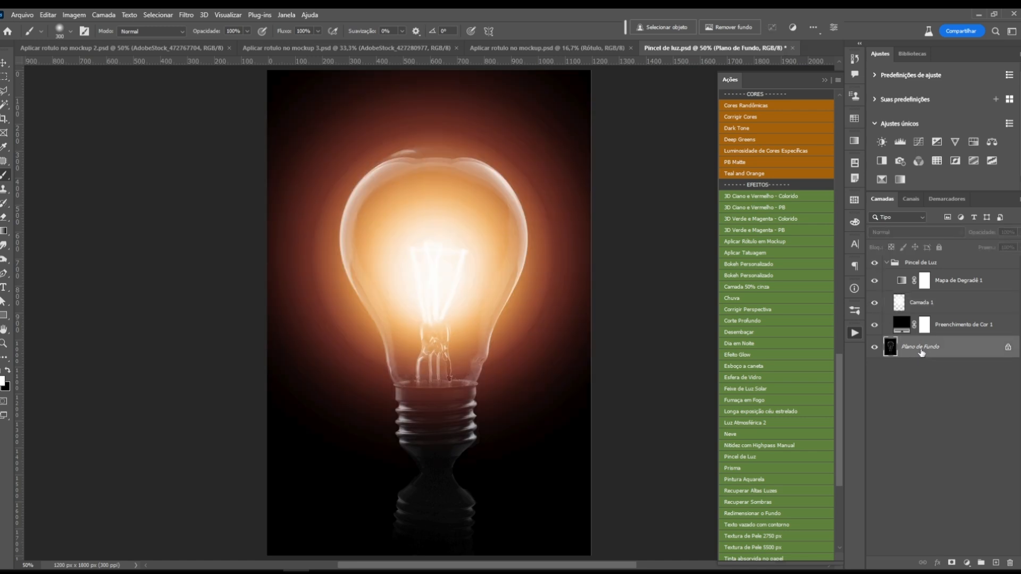
alt+click(875, 348)
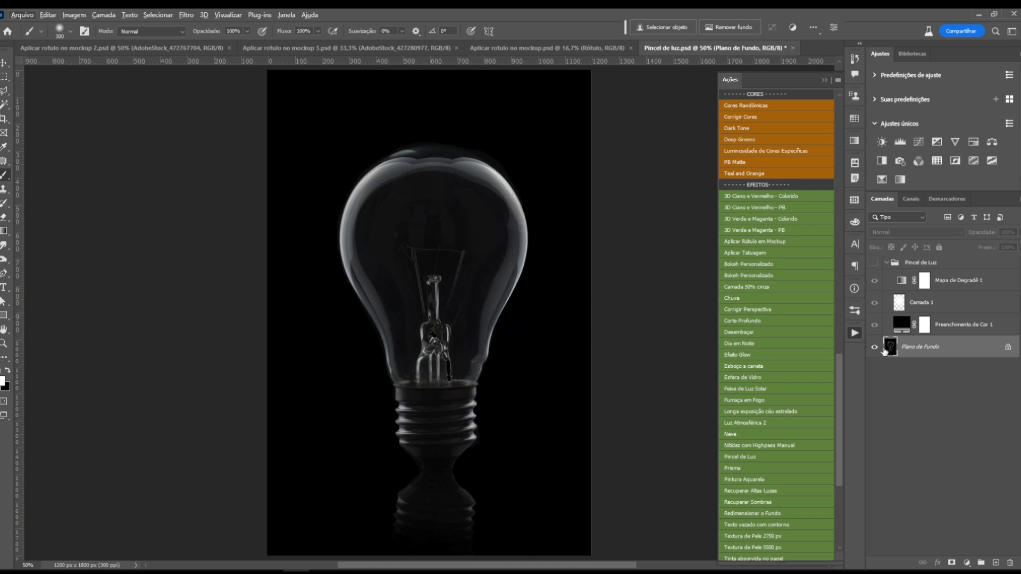
alt+click(875, 347)
key(ctrl+j)
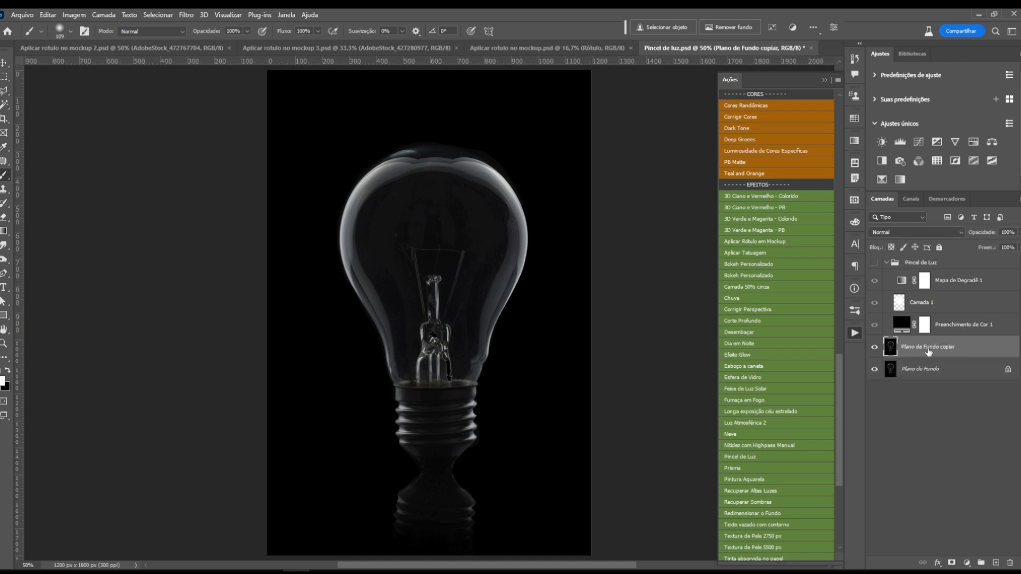
Run the Pincel de Luz action and move Plano de Fundo copiar into the new group, directly above Camada 2.
click(743, 456)
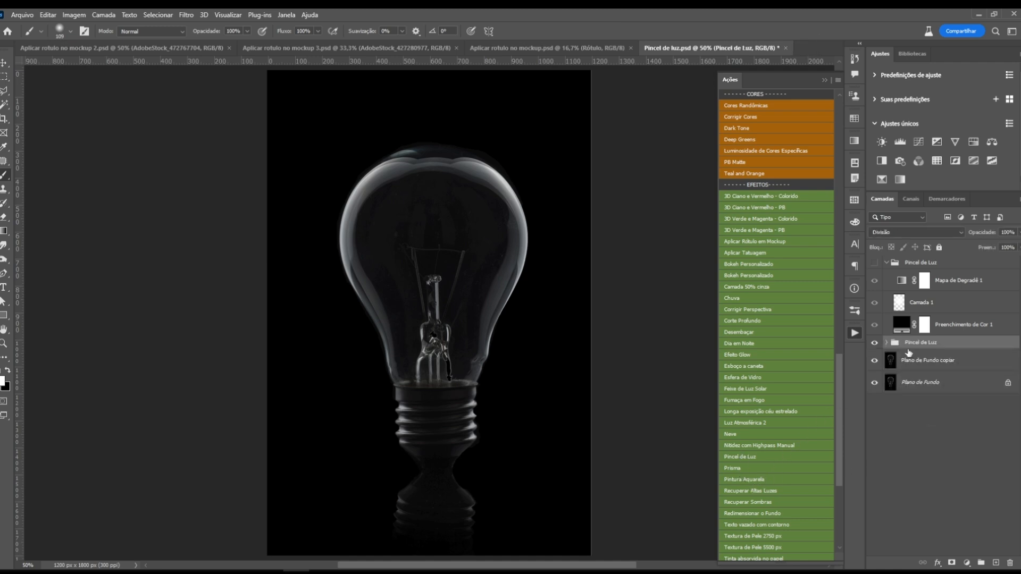
click(887, 343)
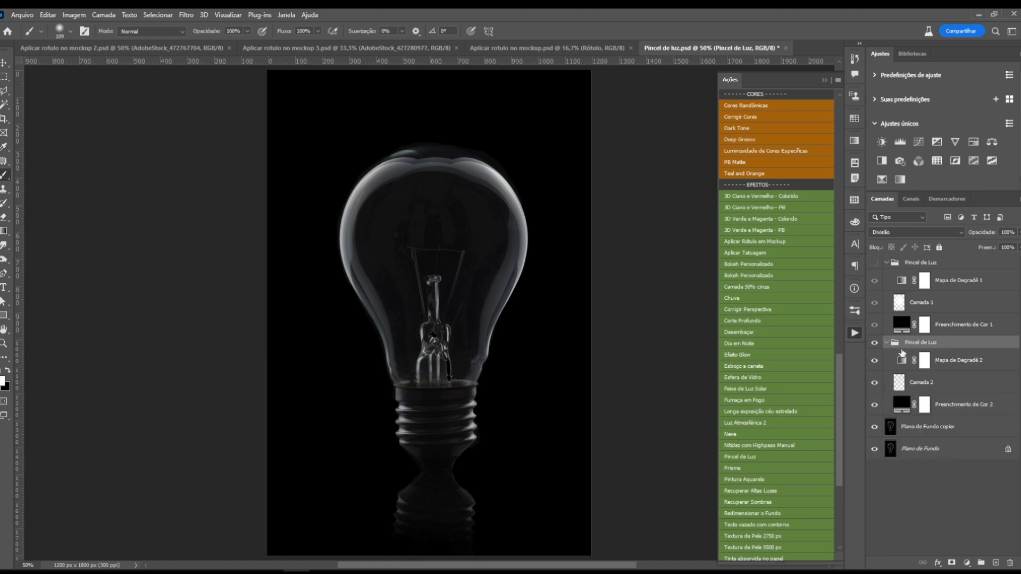
click(926, 429)
drag(923, 430, 925, 379)
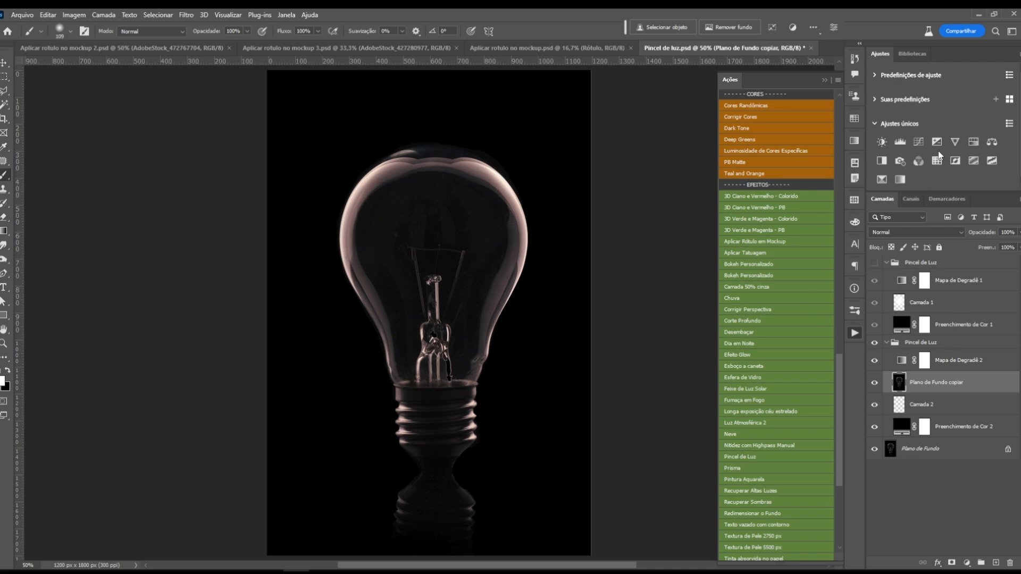
Add a Levels adjustment above Plano de Fundo copiar and set its white input level to 86.
click(900, 143)
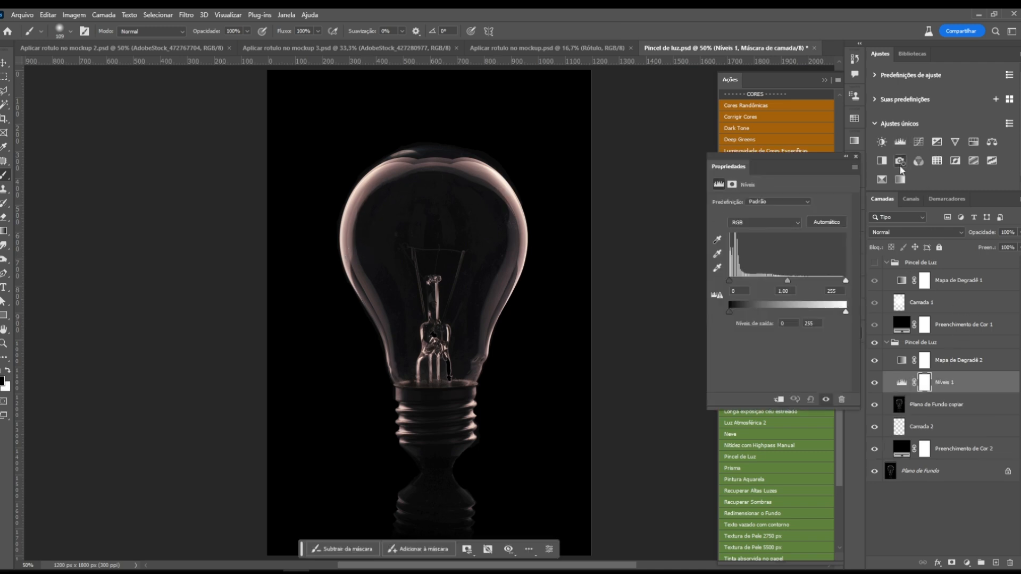
drag(784, 156, 631, 106)
drag(693, 229, 617, 239)
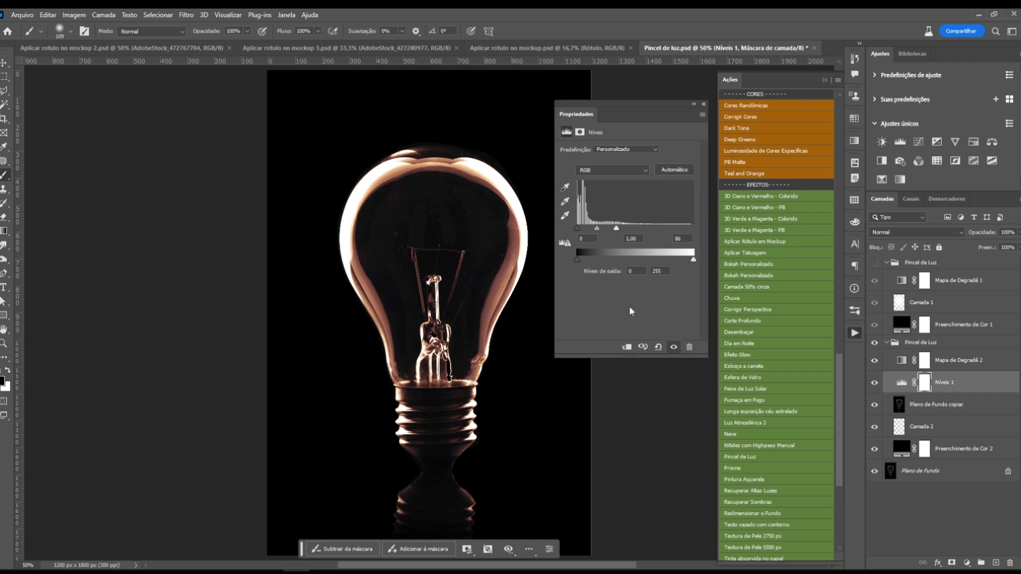
click(705, 105)
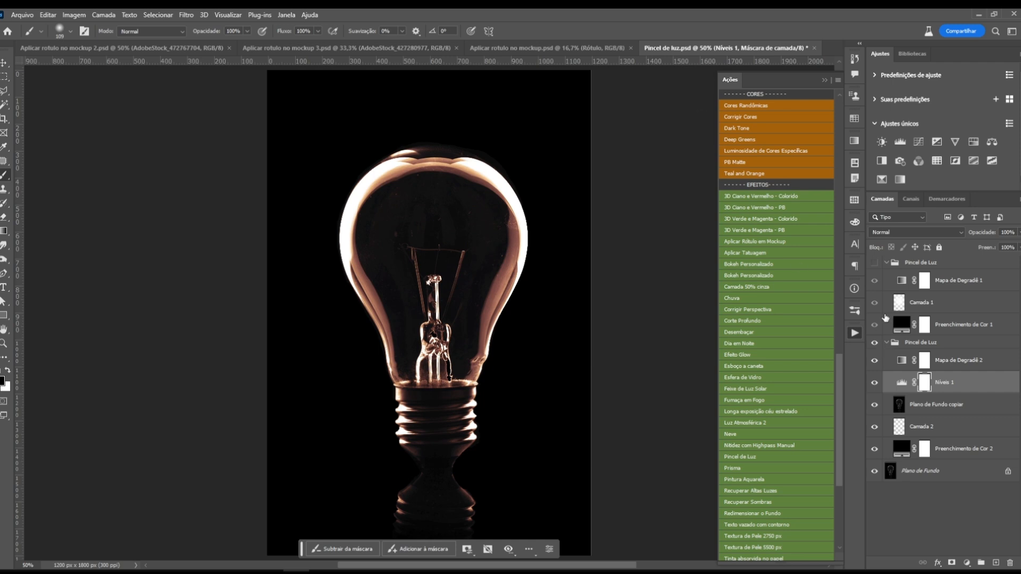
Toggle the two Pincel de Luz groups to compare their effects, leaving both groups visible.
click(875, 264)
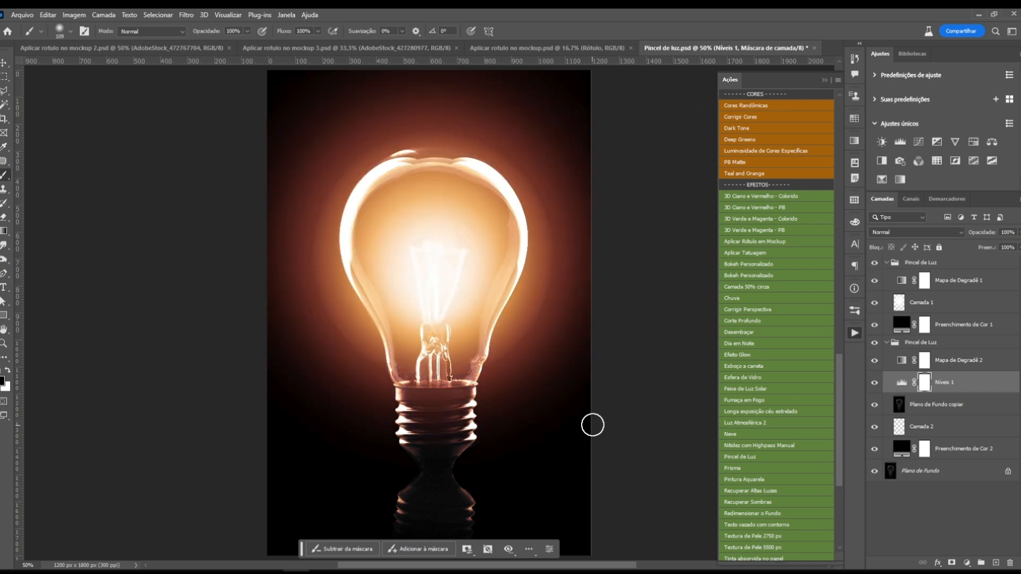
click(875, 263)
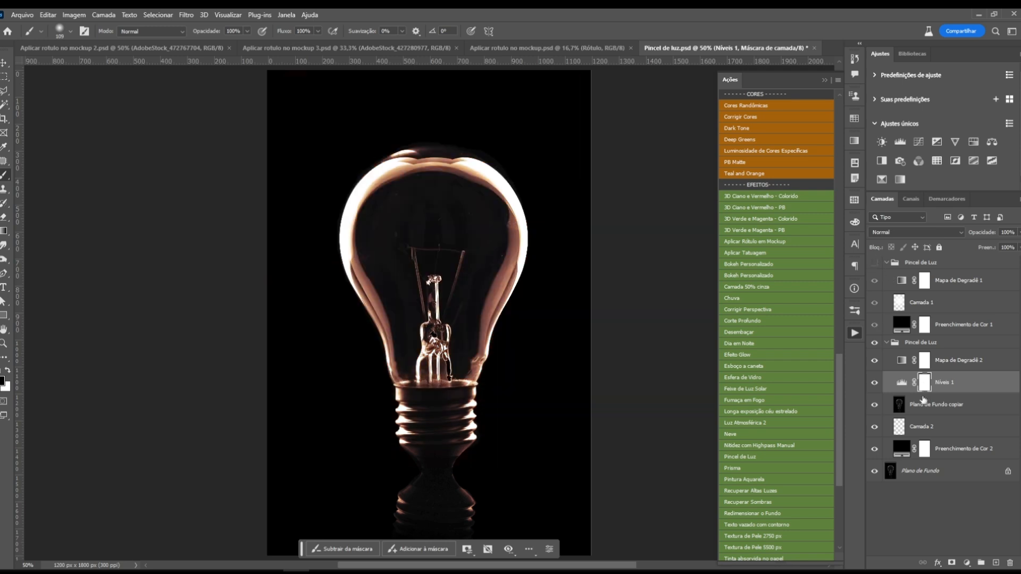
click(875, 344)
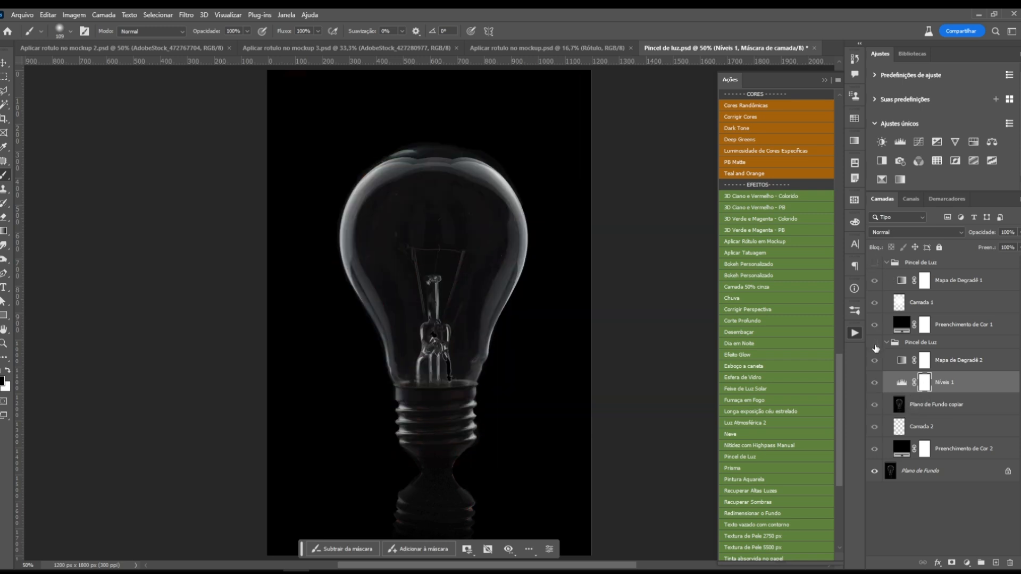
click(875, 343)
click(876, 263)
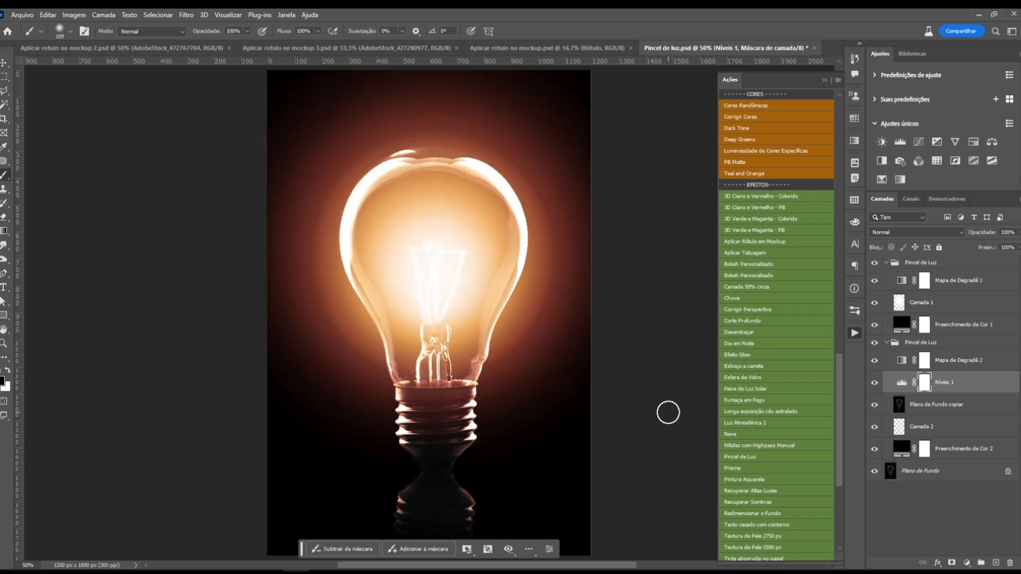
Compare the finished glowing bulb with the original photo by isolating the Plano de Fundo layer and restoring the others.
key(alt)
alt+click(875, 472)
alt+click(875, 472)
alt+click(875, 473)
alt+click(875, 473)
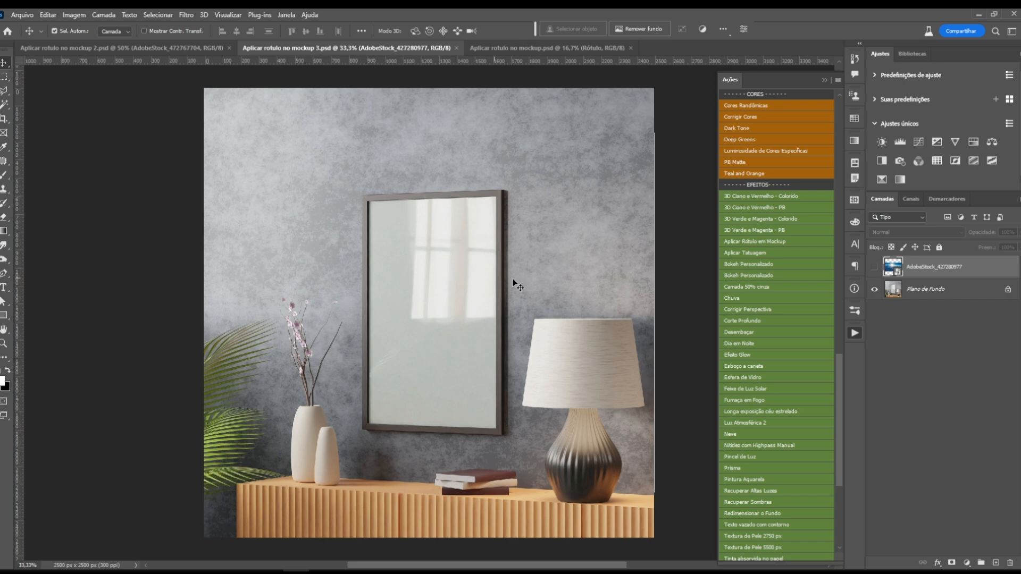
Show the AdobeStock_427280977 landscape layer, start a free transform on it and lower its opacity to 51%.
click(875, 268)
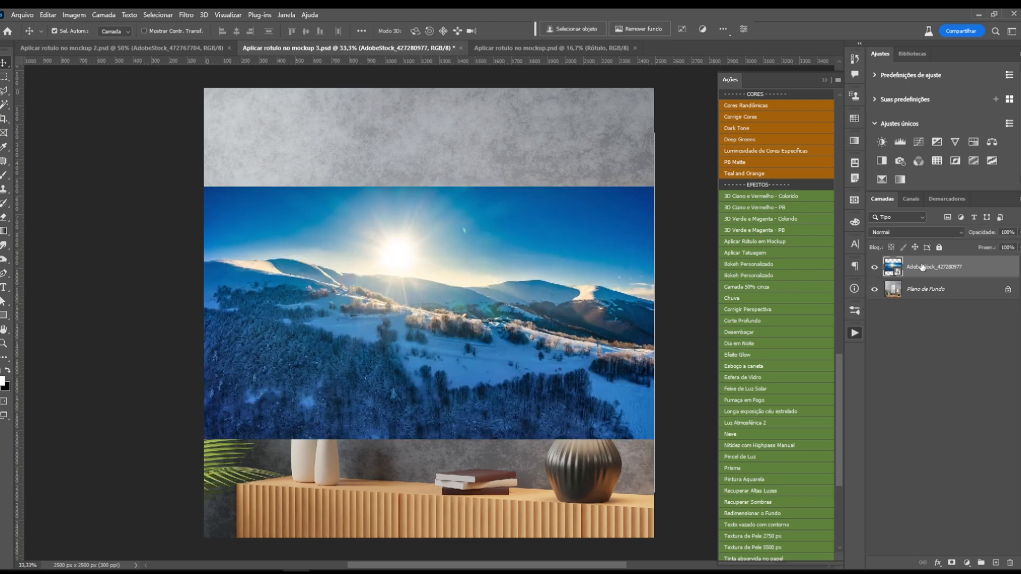
key(ctrl+t)
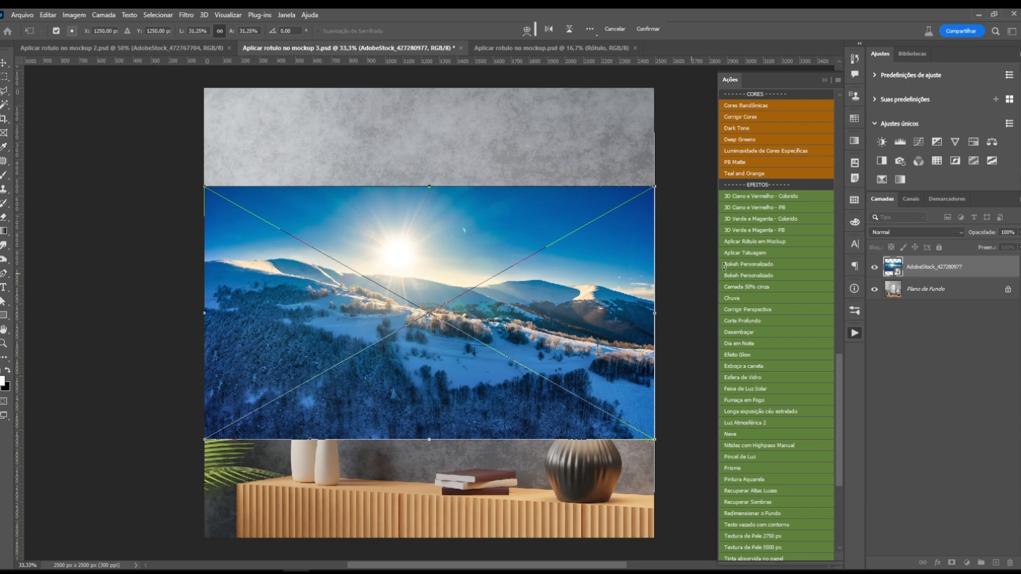
drag(982, 232, 952, 239)
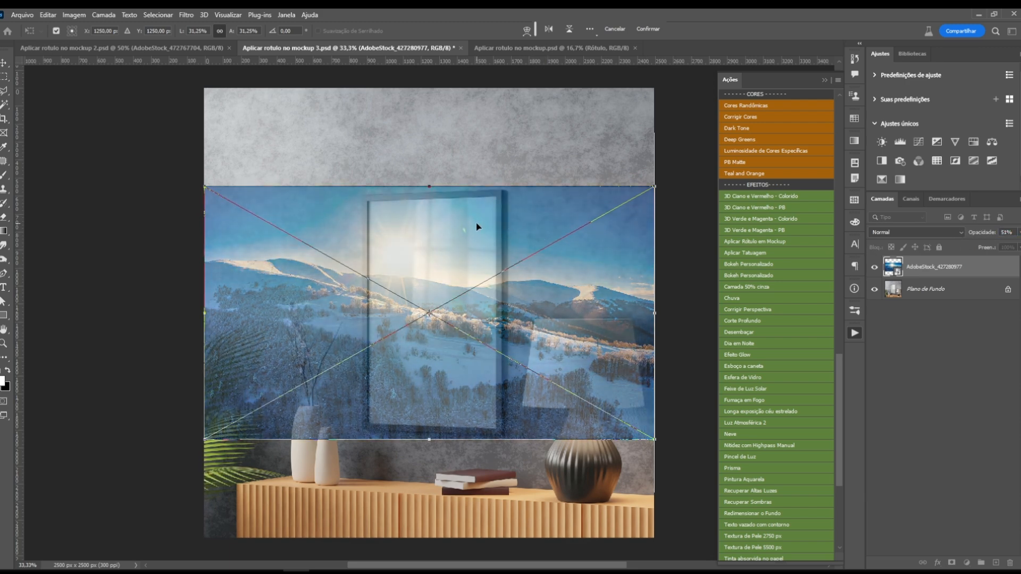
Distort the landscape by moving its two left corners vertically inward to match the picture frame's perspective.
right_click(403, 228)
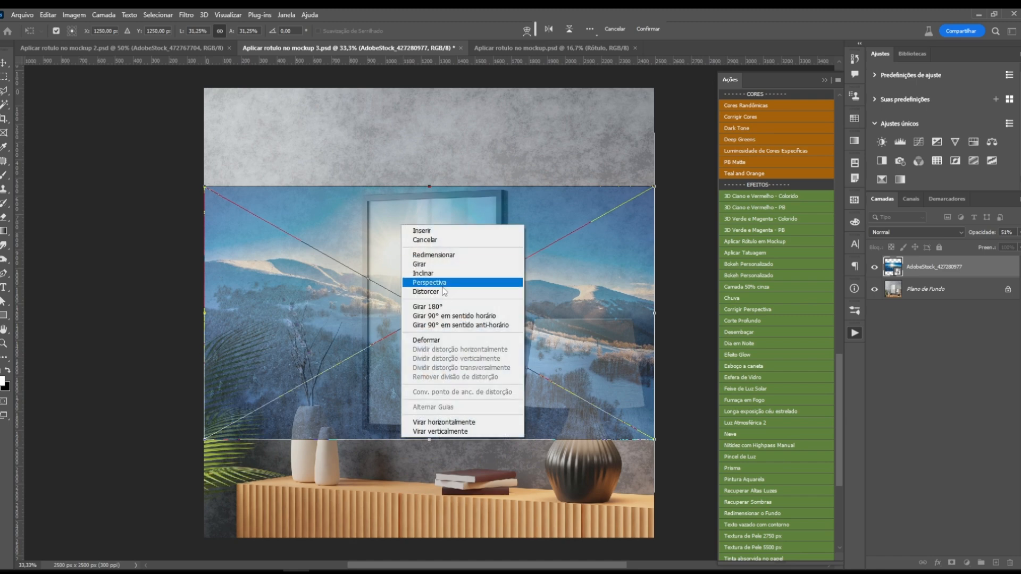
click(472, 298)
drag(205, 188, 207, 201)
drag(202, 438, 203, 426)
Scale the distorted landscape down from its upper and lower edges to fit the picture frame's height and apply the transform.
right_click(459, 296)
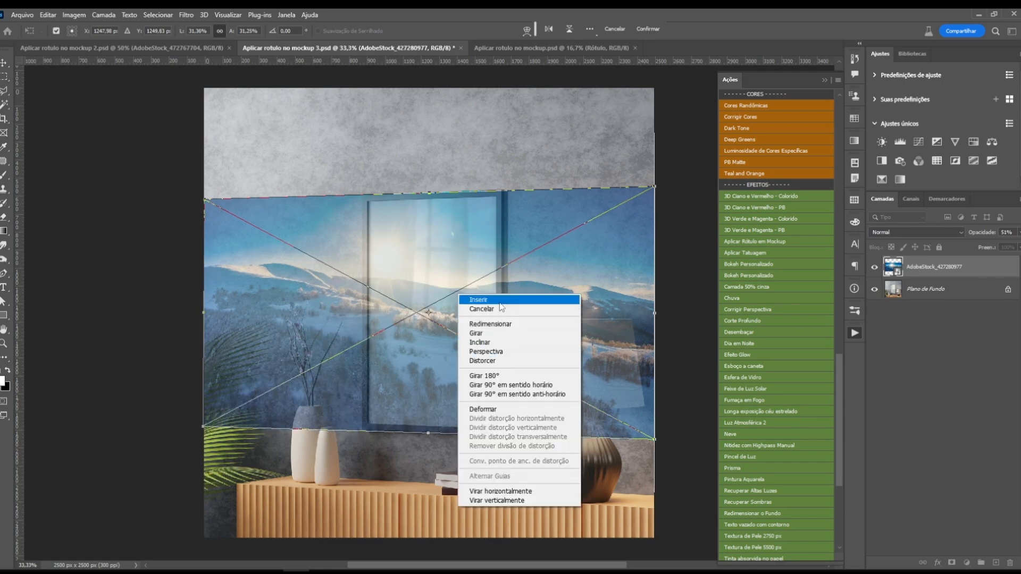
click(497, 324)
mouse_move(429, 192)
mouse_down()
mouse_move(428, 207)
mouse_move(430, 197)
mouse_up()
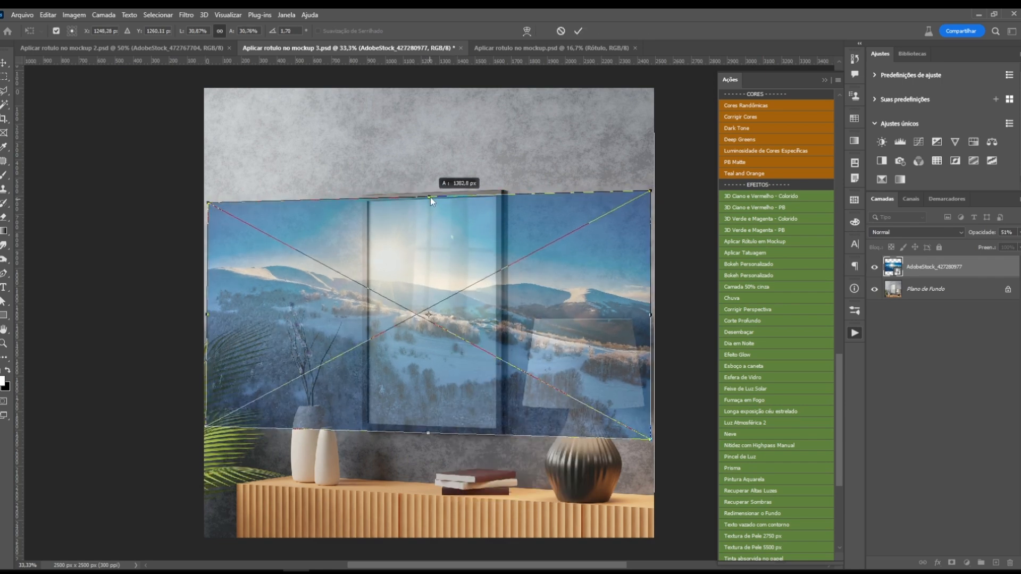
drag(428, 434, 428, 429)
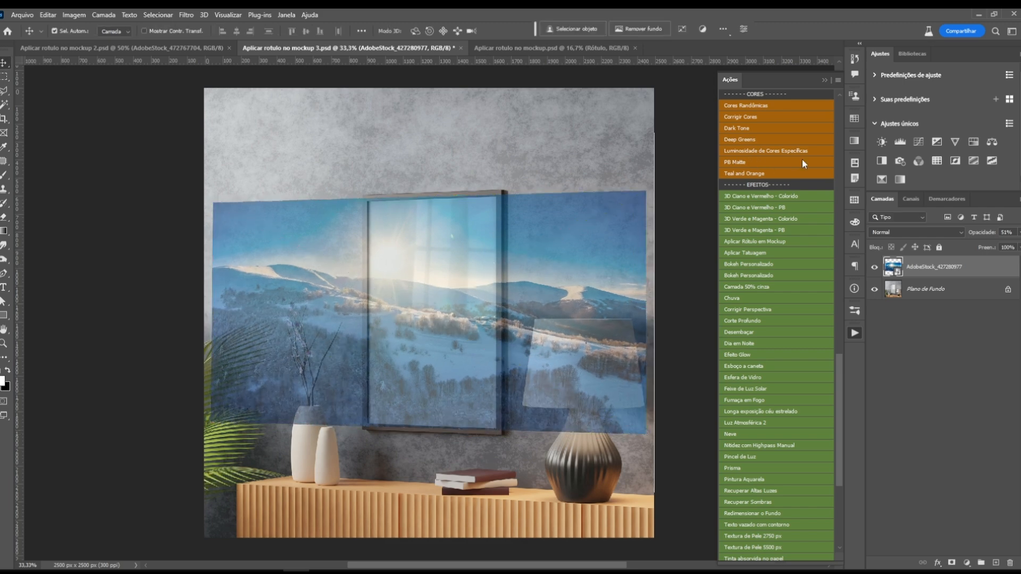
Restore the landscape layer's opacity to 100% and run the Aplicar Rótulo em Mockup action.
drag(972, 234, 1018, 222)
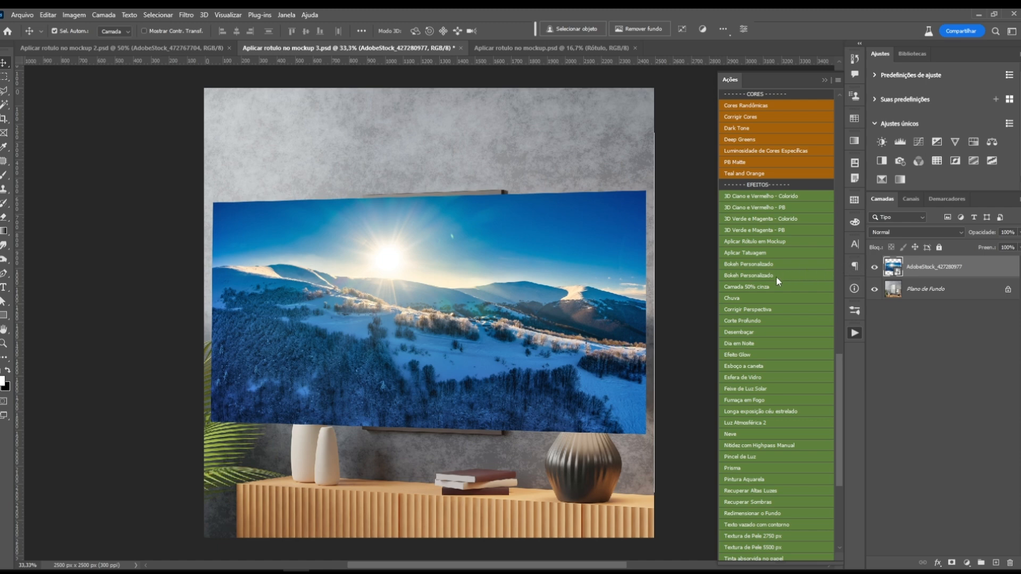
click(749, 241)
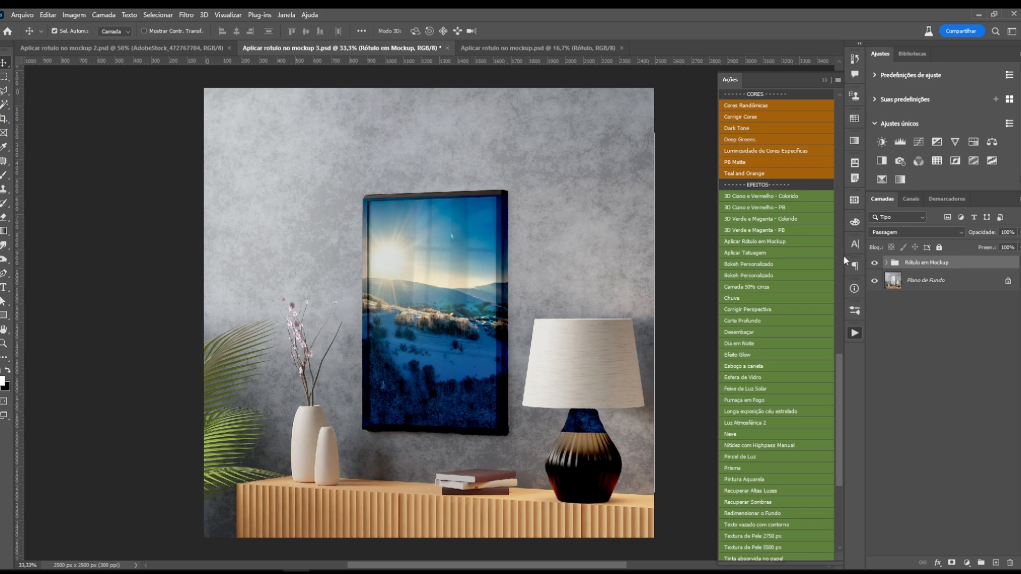
Hide the Rótulo em Mockup group and select the frame's glass area on Plano de Fundo with the Polygonal Lasso.
click(875, 265)
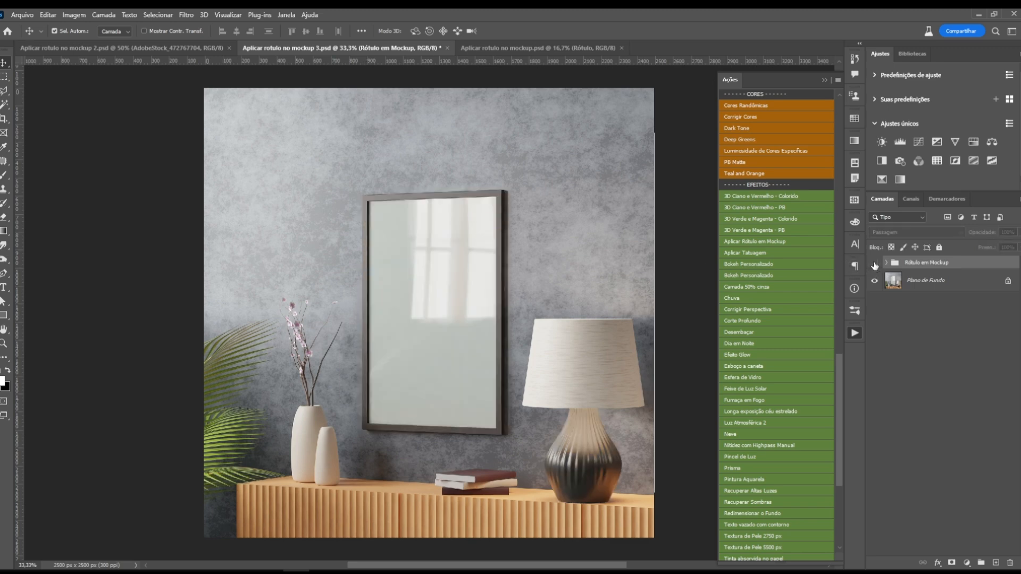
click(897, 281)
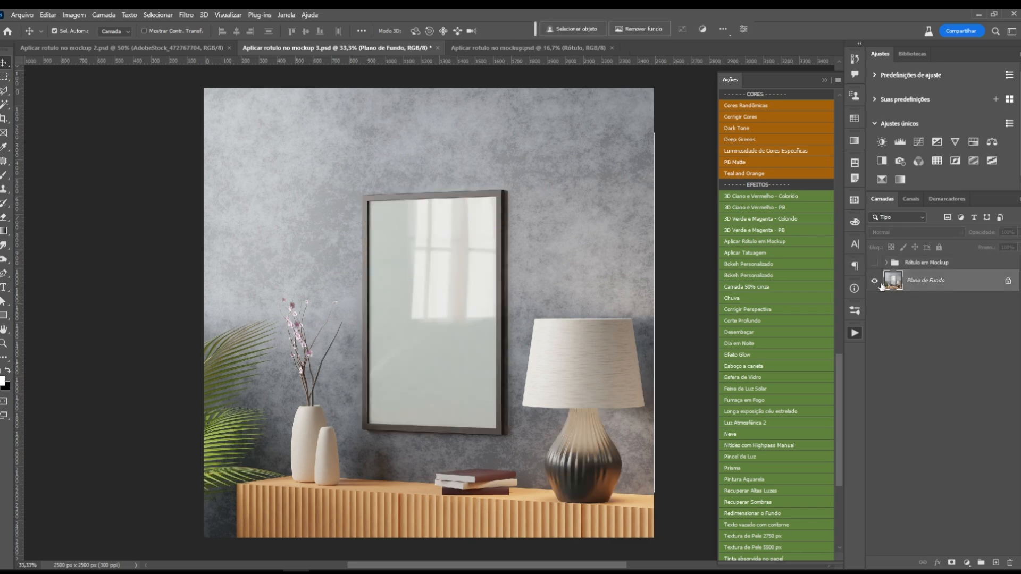
ctrl+click(280, 103)
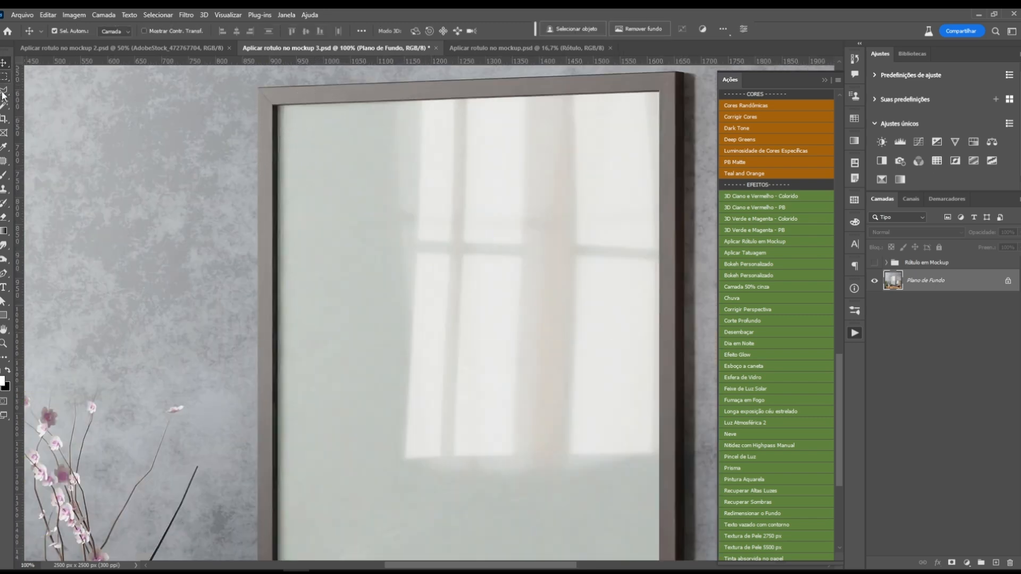
key(l)
click(278, 106)
click(660, 96)
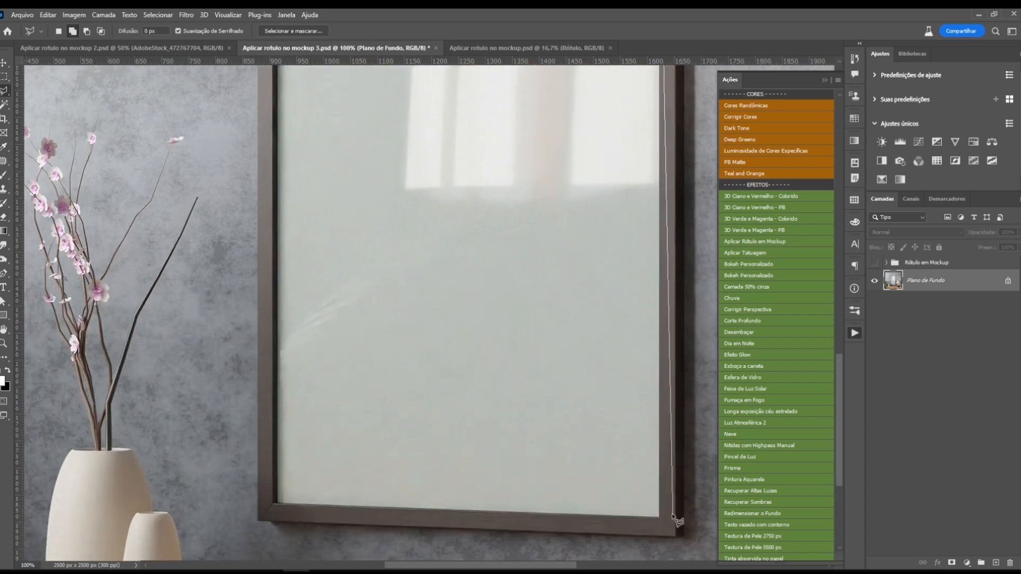
click(659, 516)
click(277, 505)
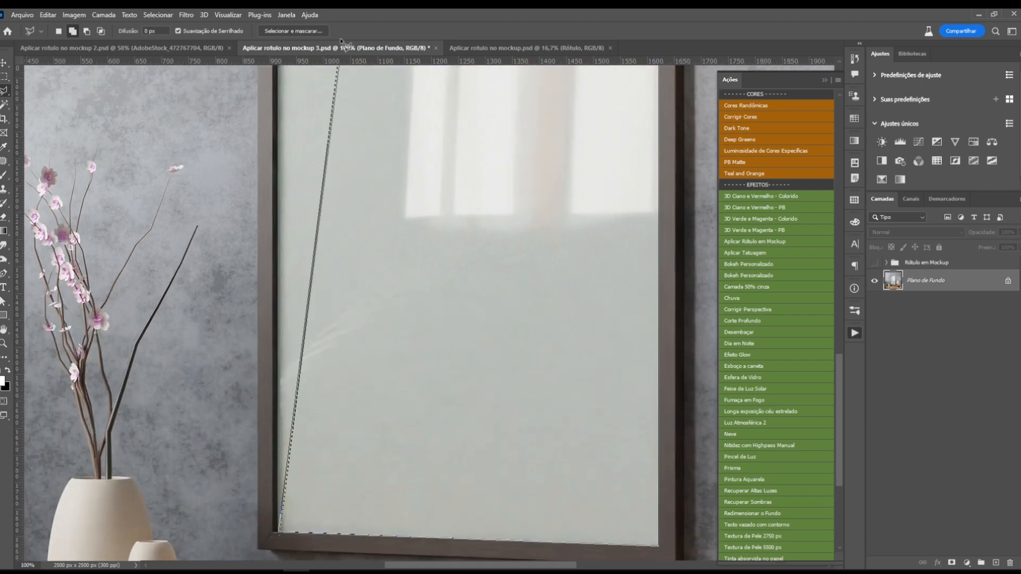
click(278, 103)
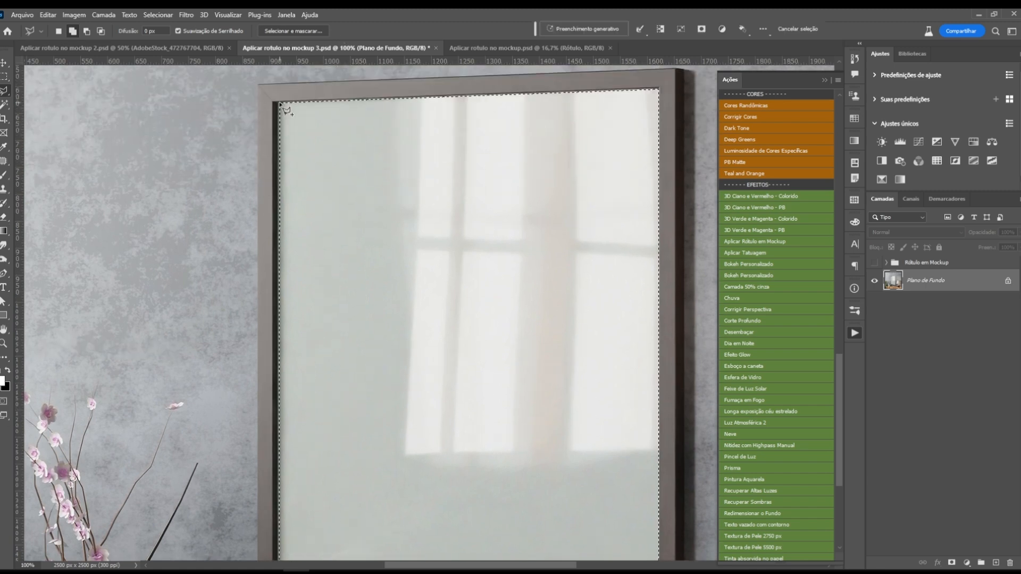
Show the Rótulo em Mockup group and mask it to the selected glass area, comparing the result with the group hidden.
scroll(432, 146, down, 2)
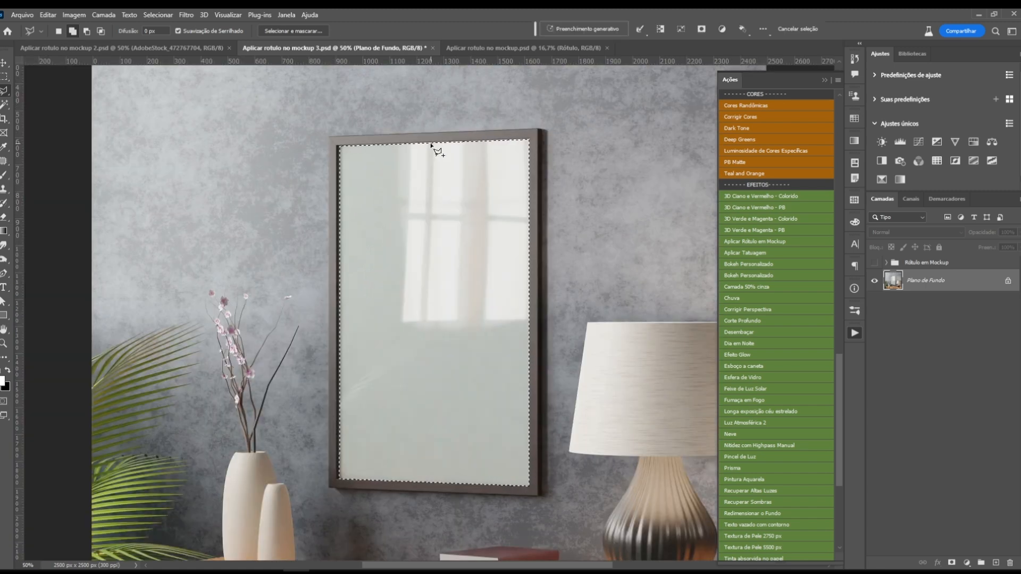
click(875, 263)
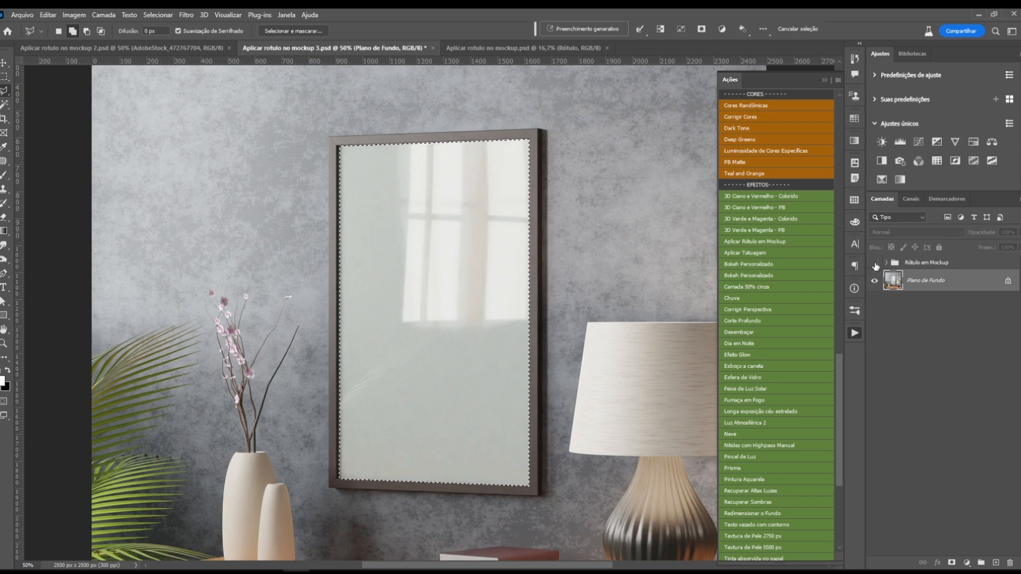
click(886, 263)
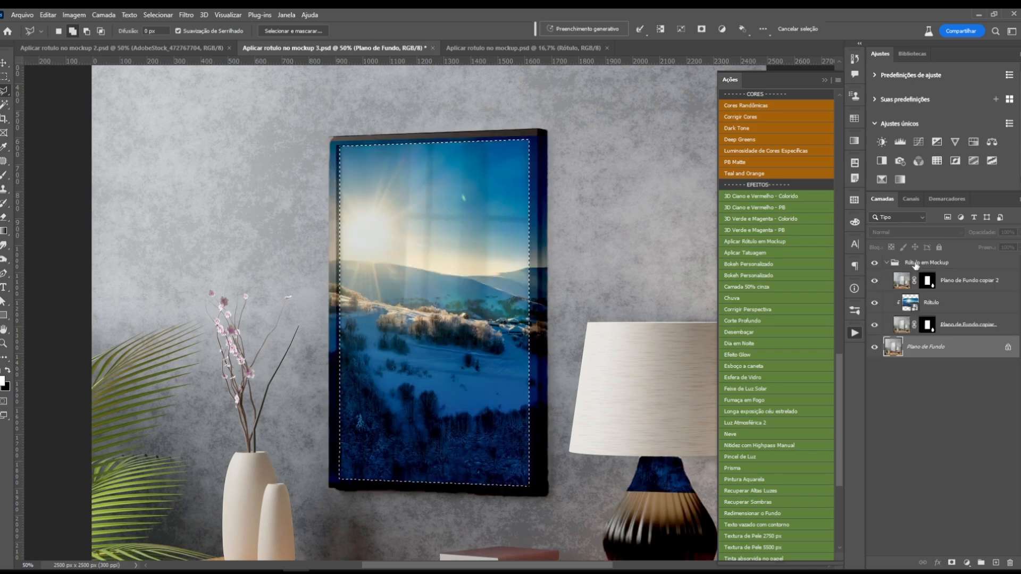
click(925, 262)
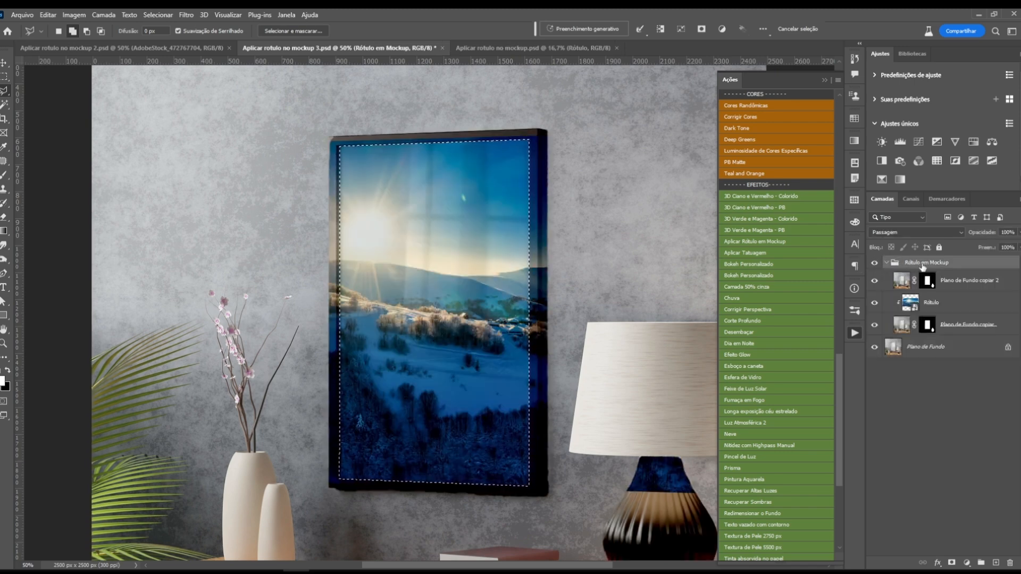
click(953, 564)
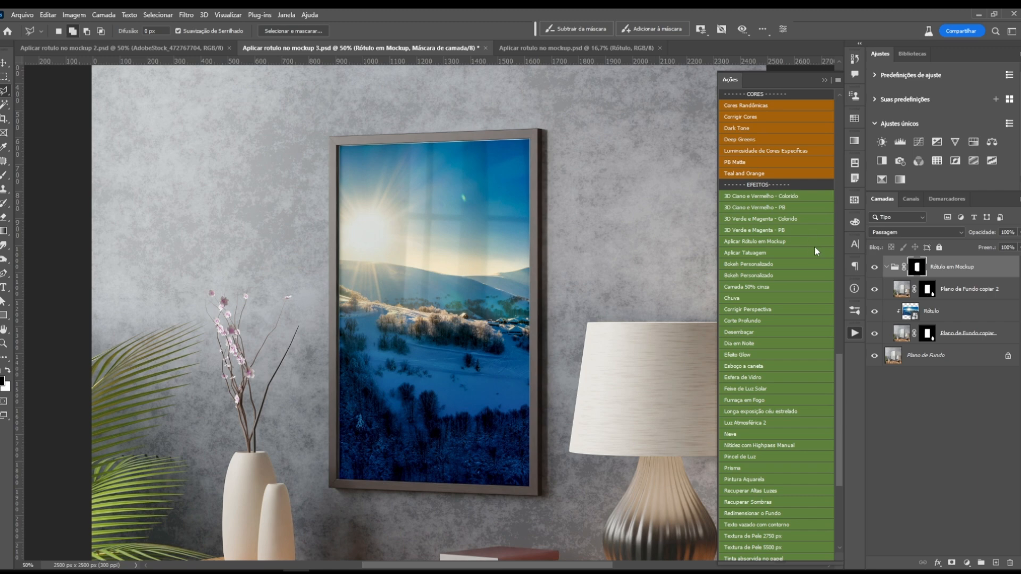
click(875, 267)
click(875, 267)
Compare the frame with and without the Plano de Fundo copiar 2 layer and lower that layer's fill.
click(902, 288)
click(875, 289)
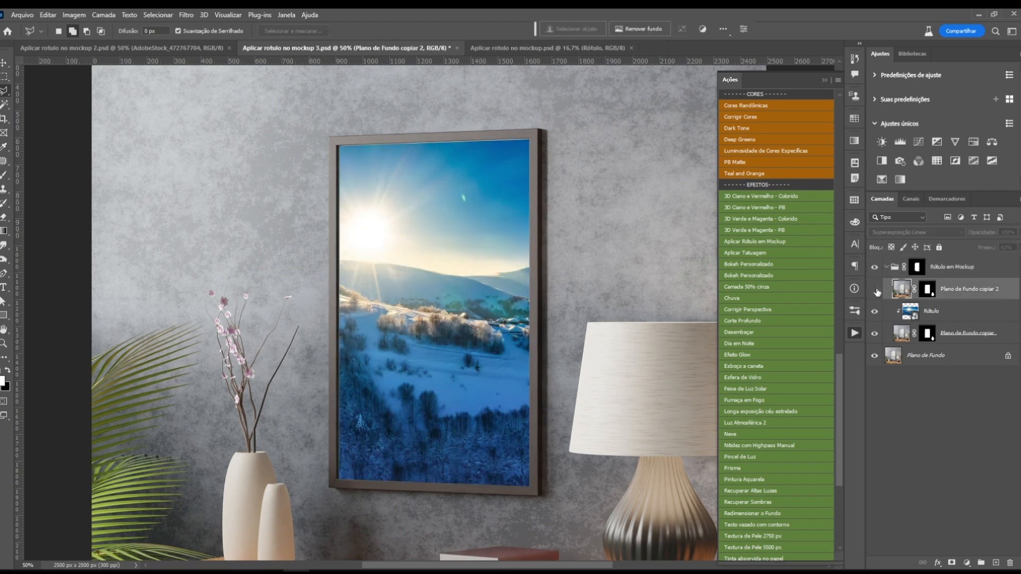
click(875, 289)
click(875, 289)
click(875, 290)
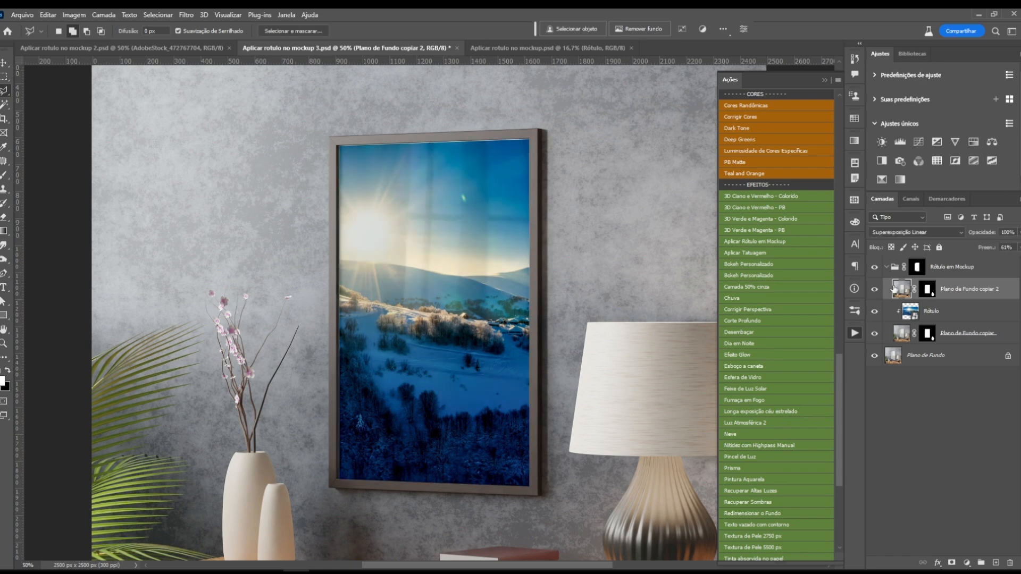
drag(990, 251, 979, 255)
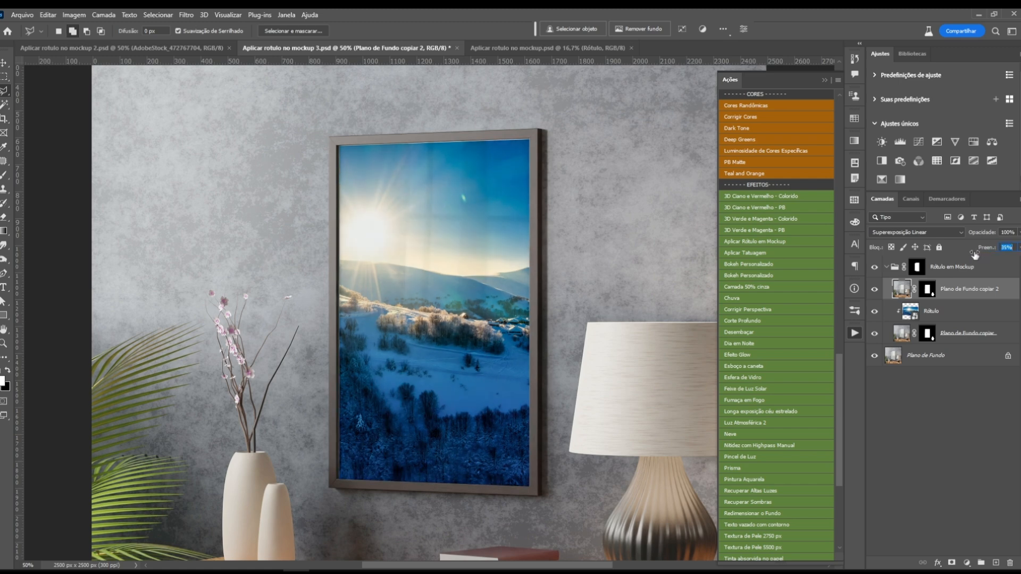
drag(976, 255, 985, 273)
Split the Rótulo layer's Blend If sliders for the underlying layer to 69/183 and 233/255, and compare the result with the group hidden.
click(1006, 311)
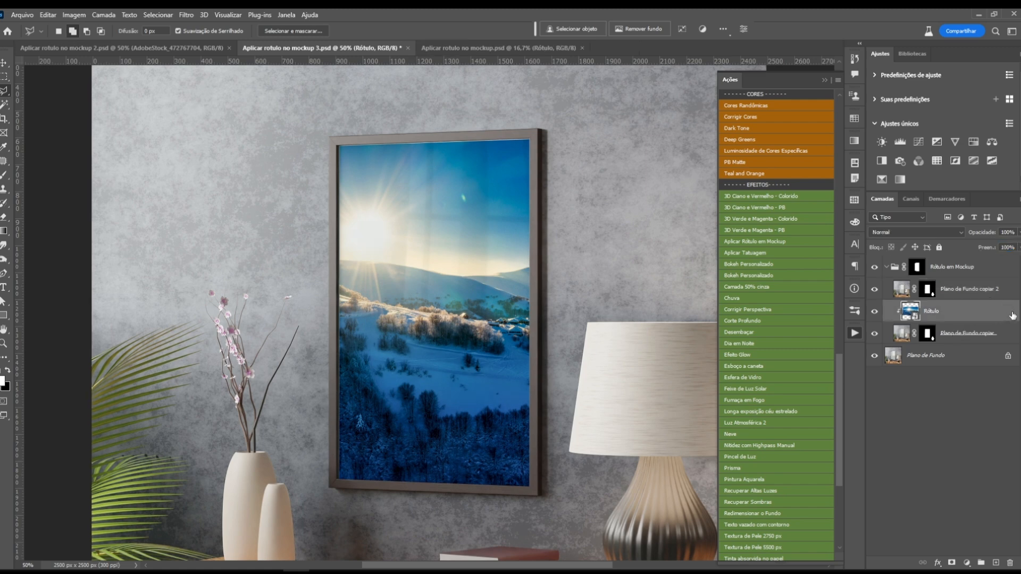
double_click(1012, 313)
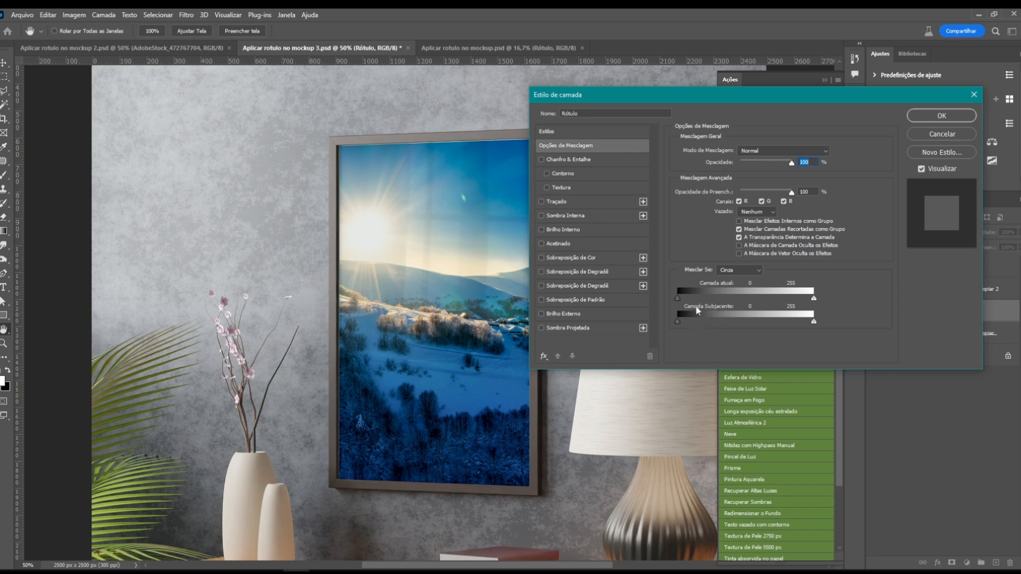
key(alt)
drag(695, 320, 726, 323)
drag(737, 326, 802, 321)
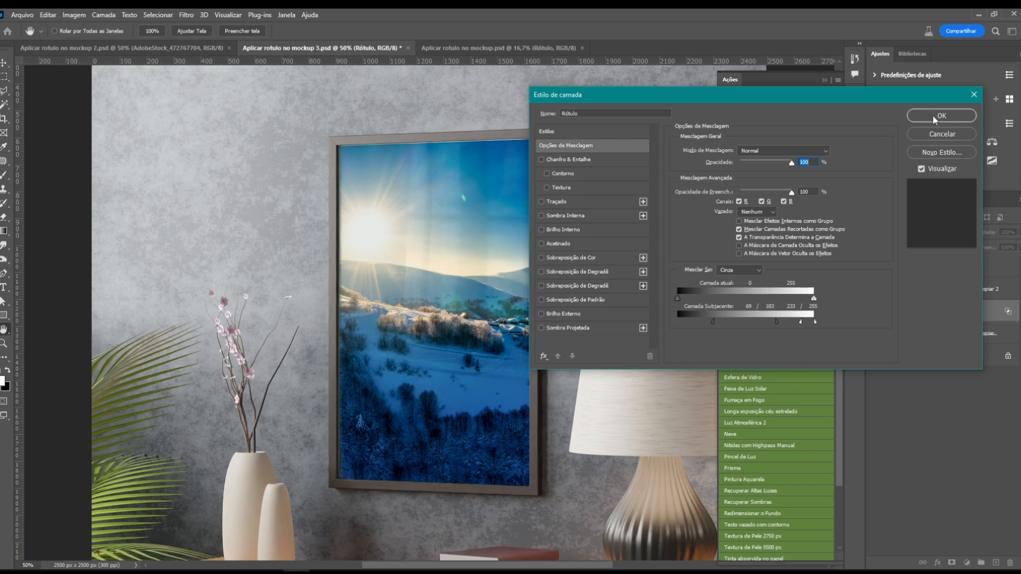
click(933, 115)
click(875, 315)
click(876, 314)
click(874, 268)
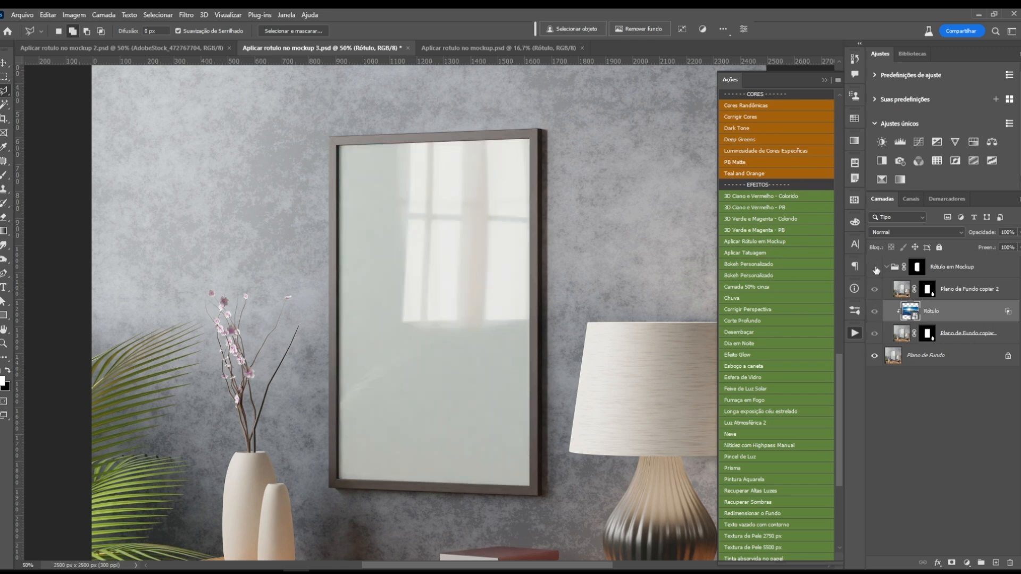
click(874, 268)
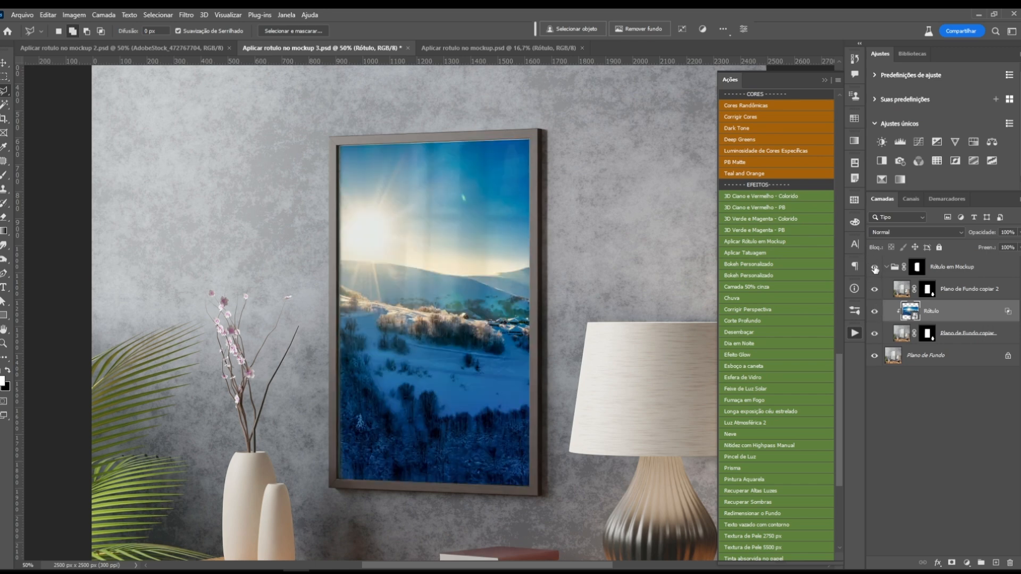
Set the Rótulo layer's underlying Blend If highlights to 222/255 to strengthen the window reflection and compare the finished frame.
double_click(1010, 314)
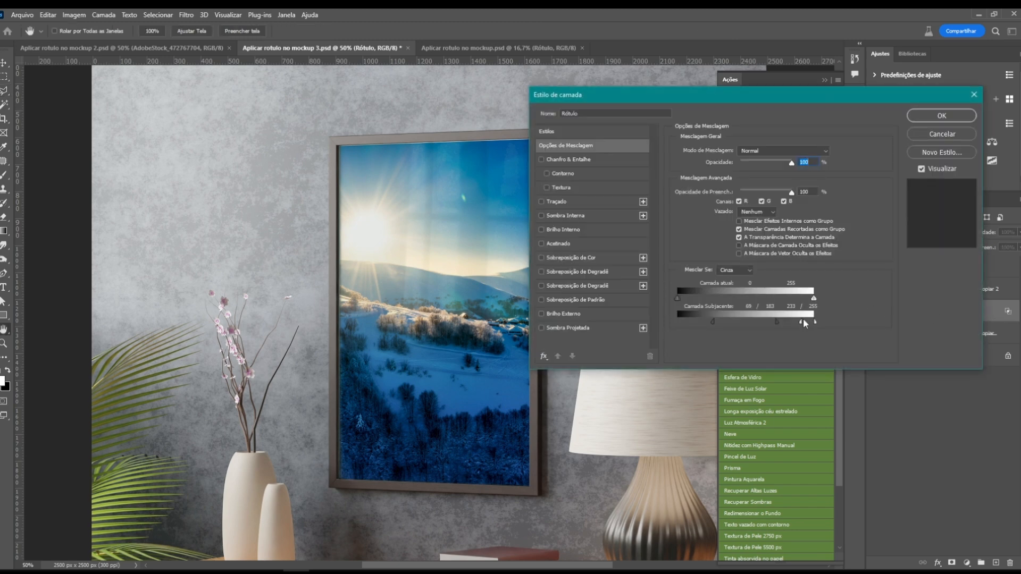
drag(801, 320, 796, 321)
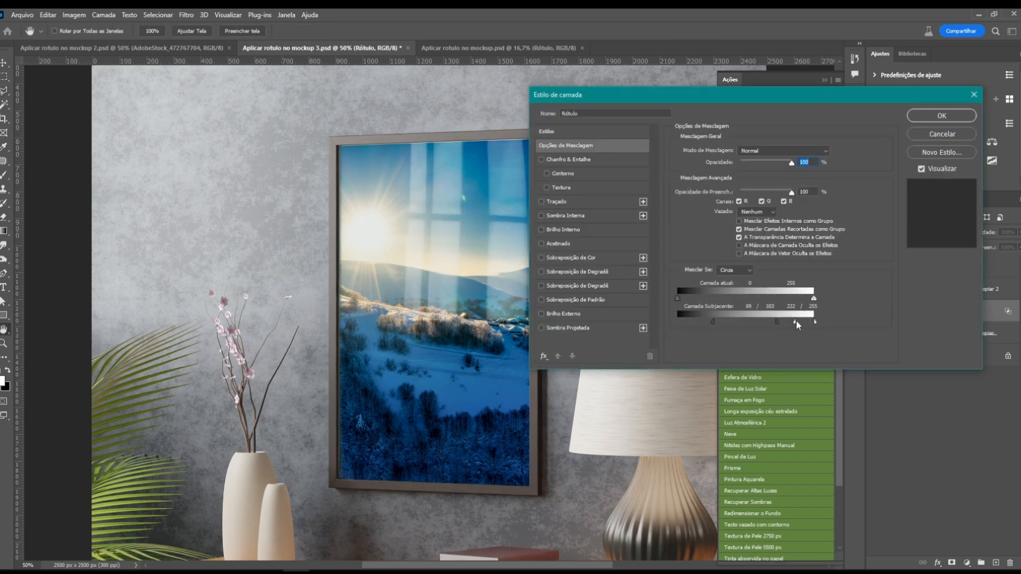
click(941, 116)
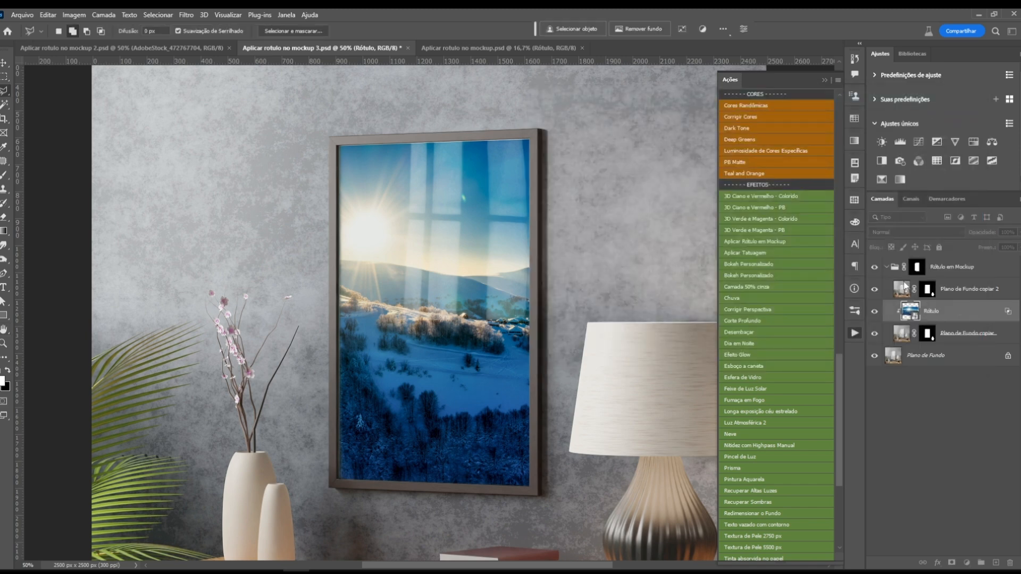
click(874, 267)
click(875, 268)
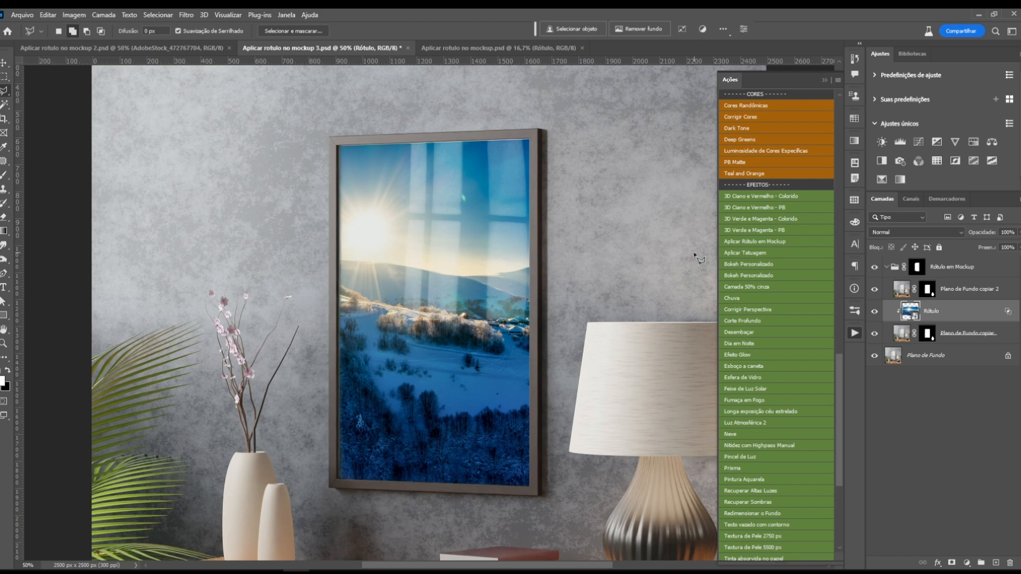
key(ctrl+0)
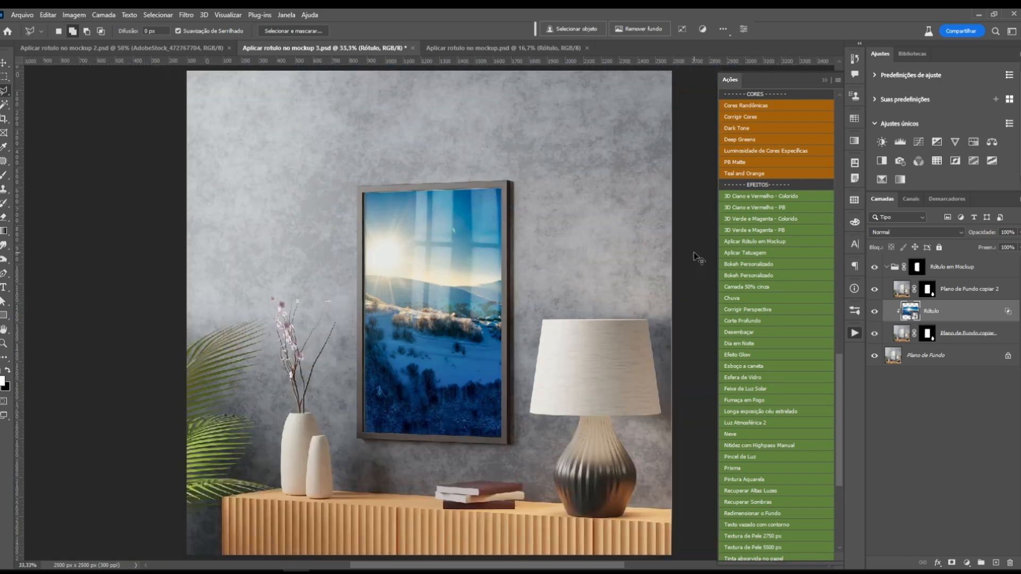
Switch to Aplicar rotulo no mockup 2.psd, show the AdobeStock_472767704 layer and set its opacity to 52% during a free transform.
key(ctrl+minus)
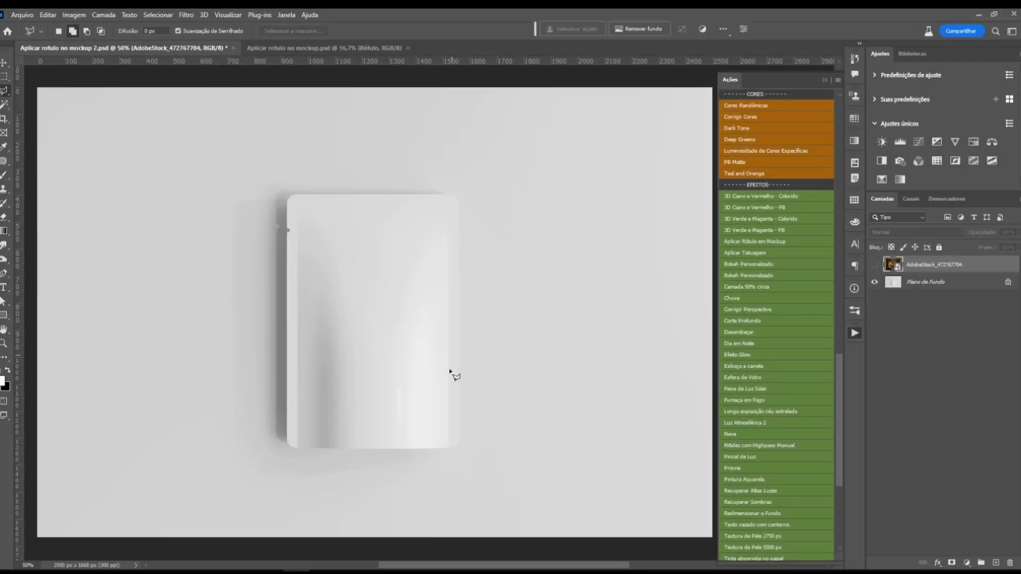
click(875, 265)
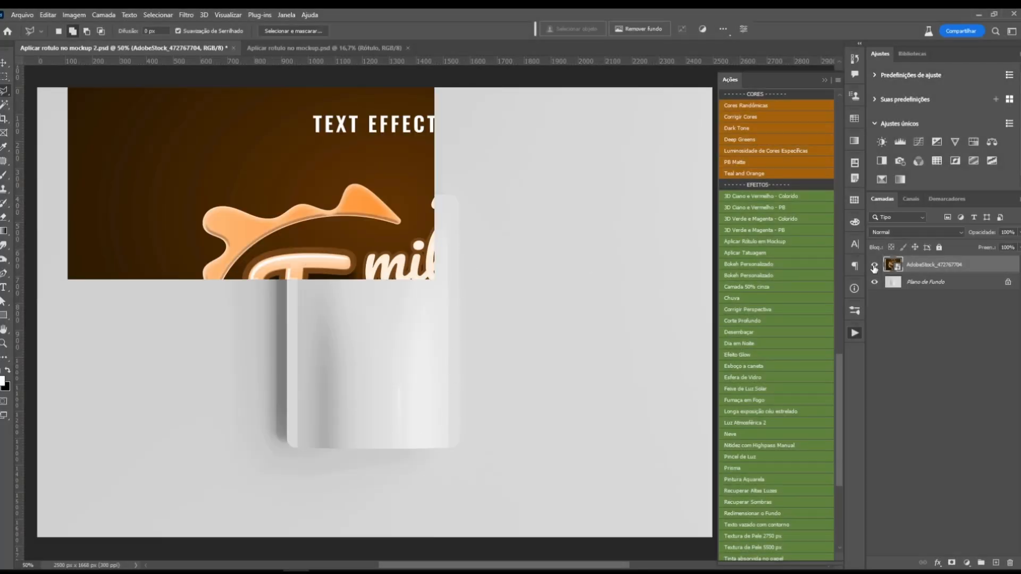
key(ctrl+t)
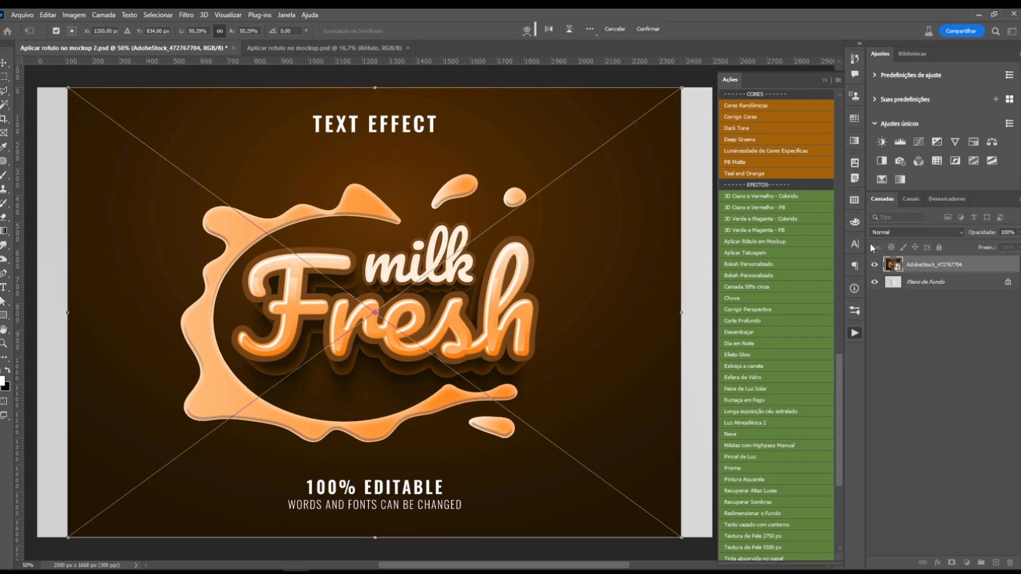
drag(992, 237, 964, 238)
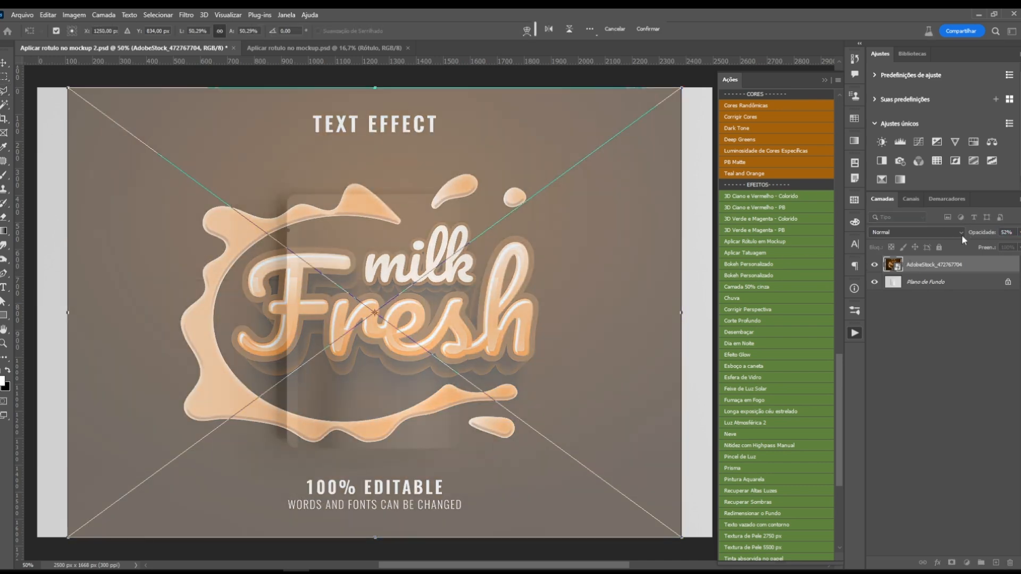
Scale the milk Fresh artwork to about 28.79%, position it over the pouch and apply the transform.
drag(683, 311, 569, 312)
drag(69, 313, 187, 313)
drag(378, 173, 386, 191)
drag(377, 451, 378, 452)
key(shift+Left)
key(shift+Left)
key(shift+Left)
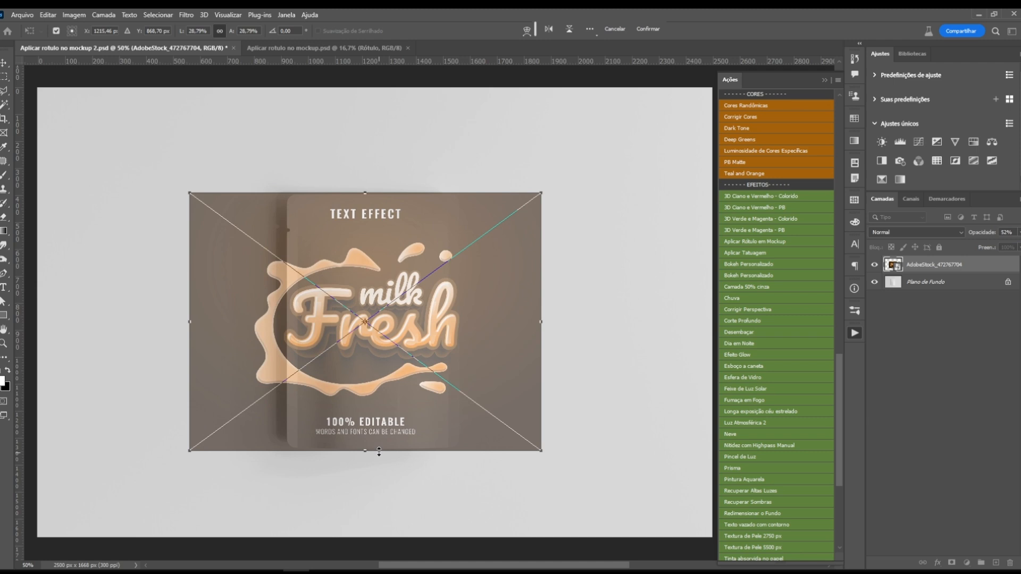
key(Left)
key(Left)
key(Right)
key(Right)
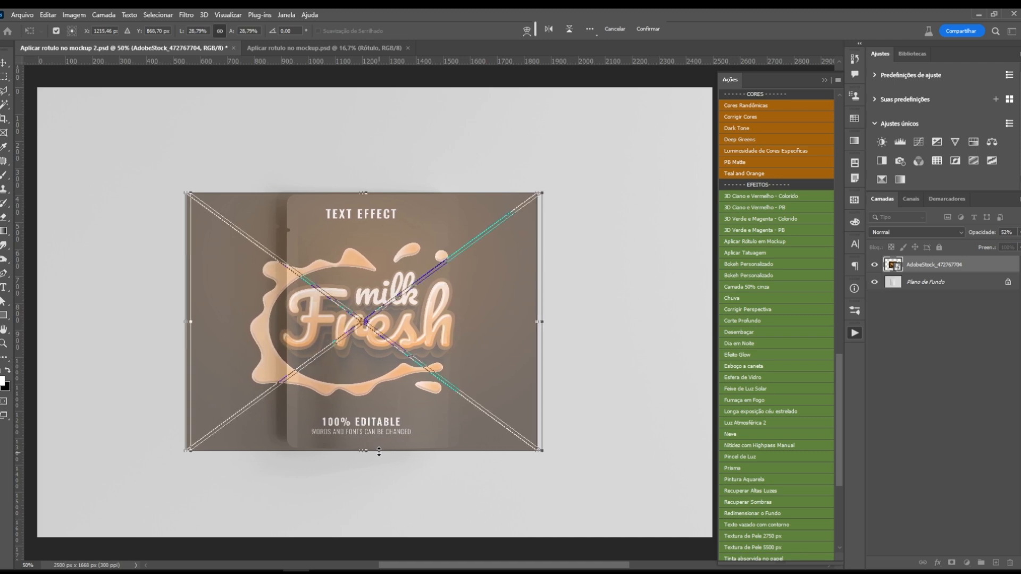
key(shift+Right)
key(Return)
Restore the artwork layer's opacity to 100%, run the Aplicar Rótulo em Mockup action and expand the resulting group.
drag(975, 234, 1007, 232)
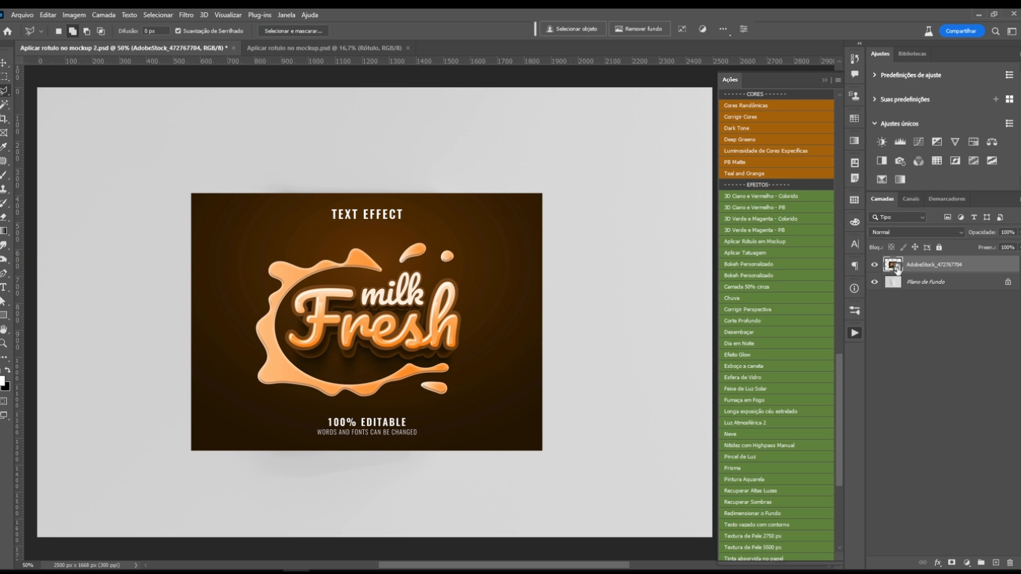
click(755, 241)
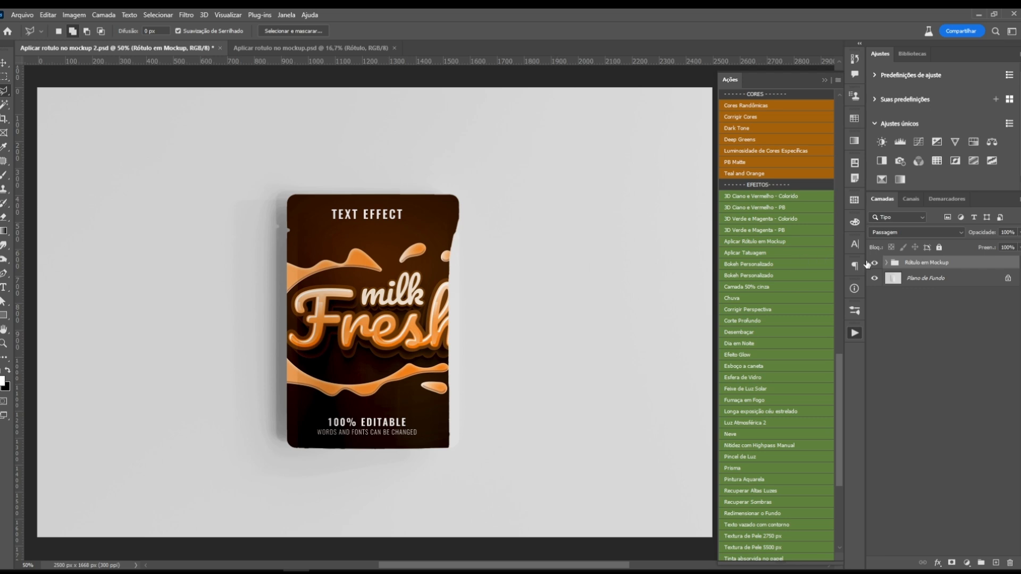
click(887, 262)
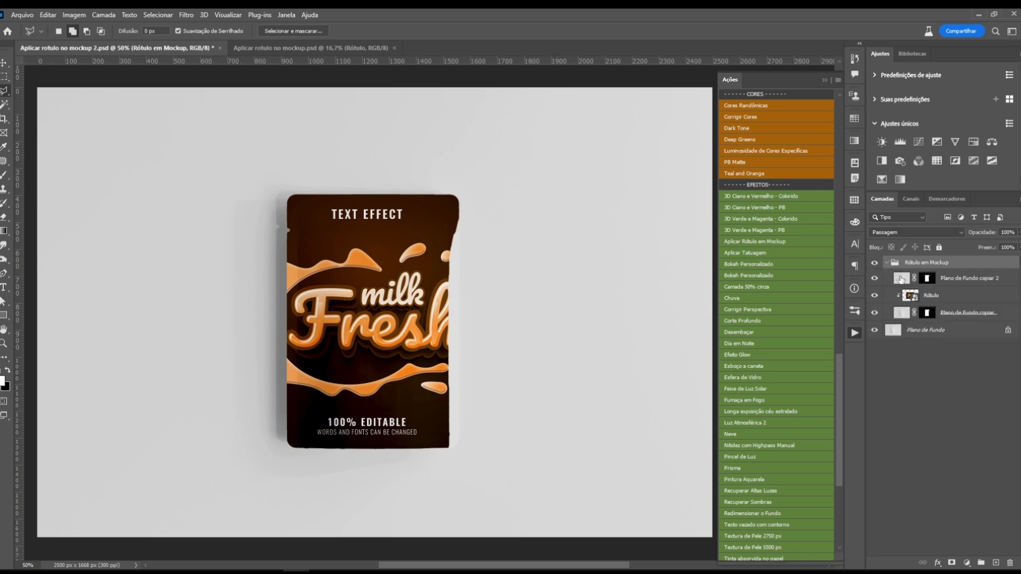
Load the Plano de Fundo copiar 2 mask as a selection, hide the Rótulo em Mockup group and make Plano de Fundo active.
ctrl+click(911, 296)
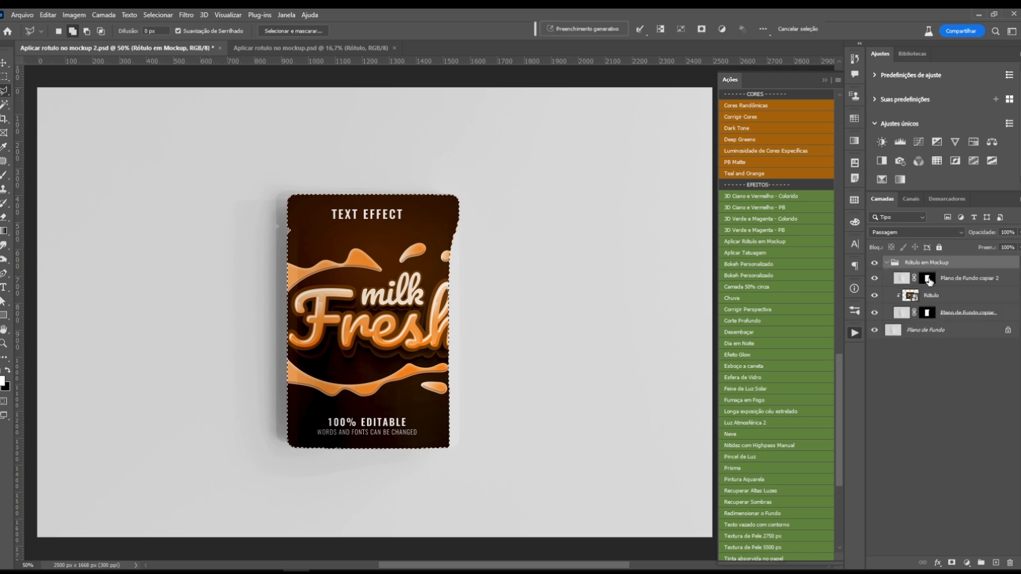
click(875, 264)
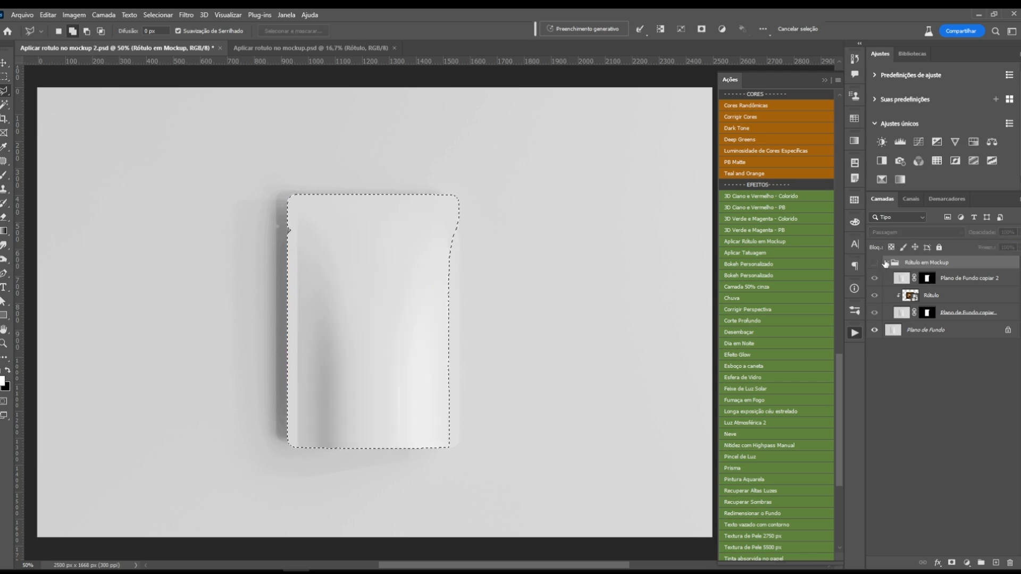
click(896, 330)
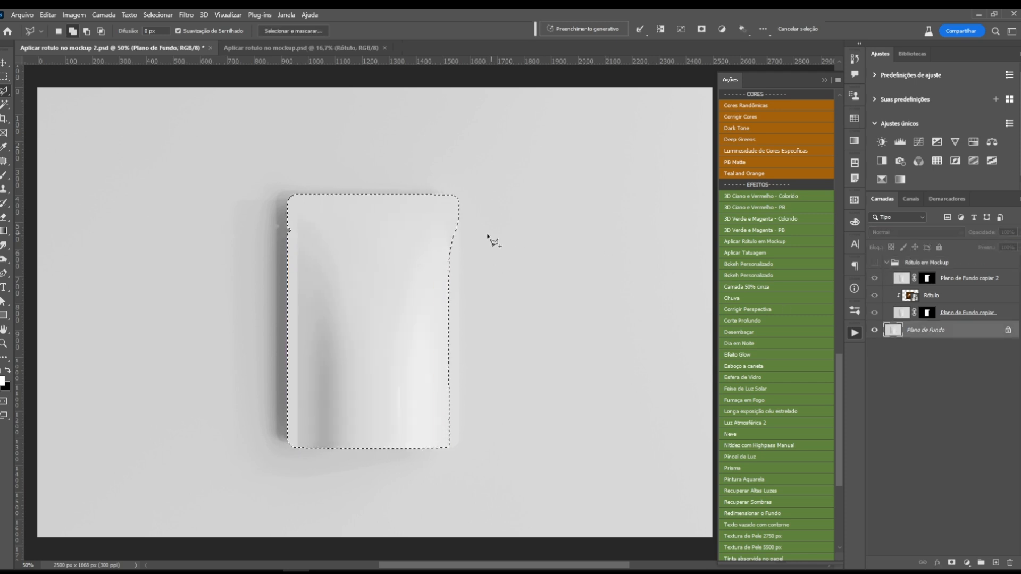
Trace the pouch's unselected right edge with the Pen tool, from the upper side down around the lower corner.
scroll(455, 213, up, 4)
key(p)
click(471, 232)
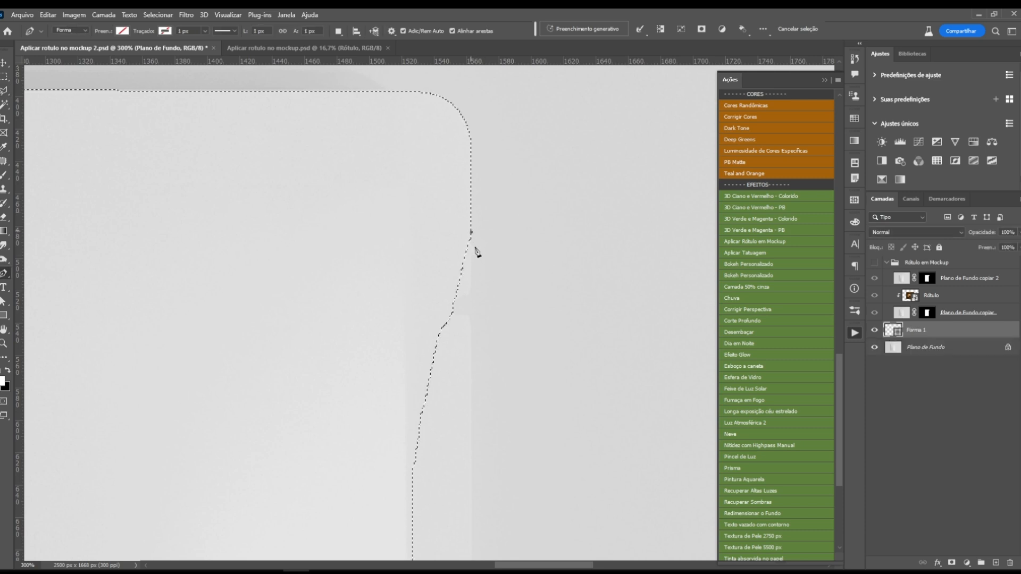
drag(470, 529, 465, 177)
click(465, 506)
drag(501, 531, 522, 162)
click(486, 506)
drag(520, 545, 523, 218)
click(490, 479)
drag(493, 518, 531, 263)
click(530, 257)
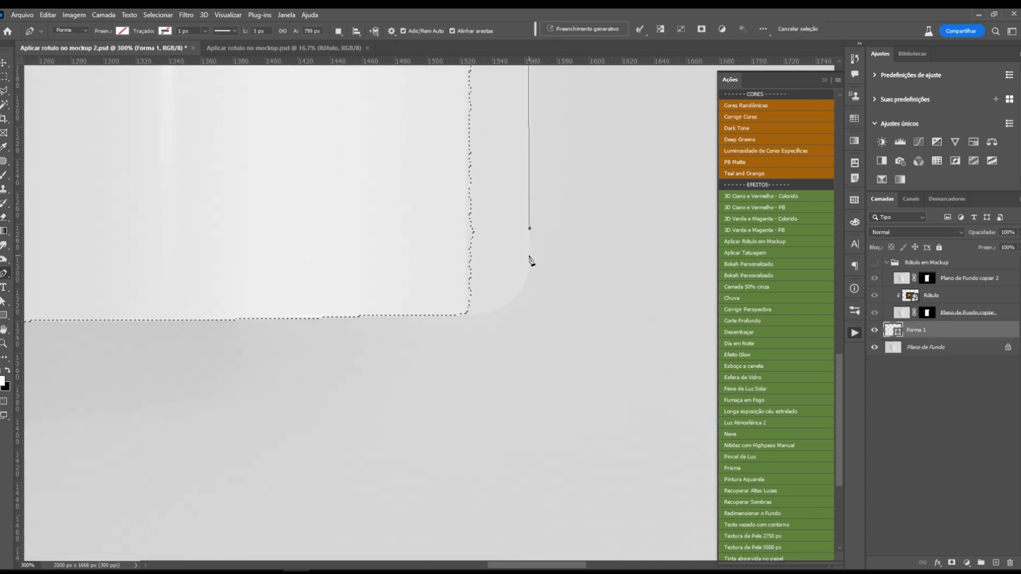
drag(453, 316, 367, 317)
click(359, 244)
click(413, 121)
Close the pen path and convert it to a selection added to the existing pouch selection.
key(ctrl+0)
click(496, 205)
click(519, 214)
right_click(512, 218)
click(535, 262)
click(486, 234)
key(Return)
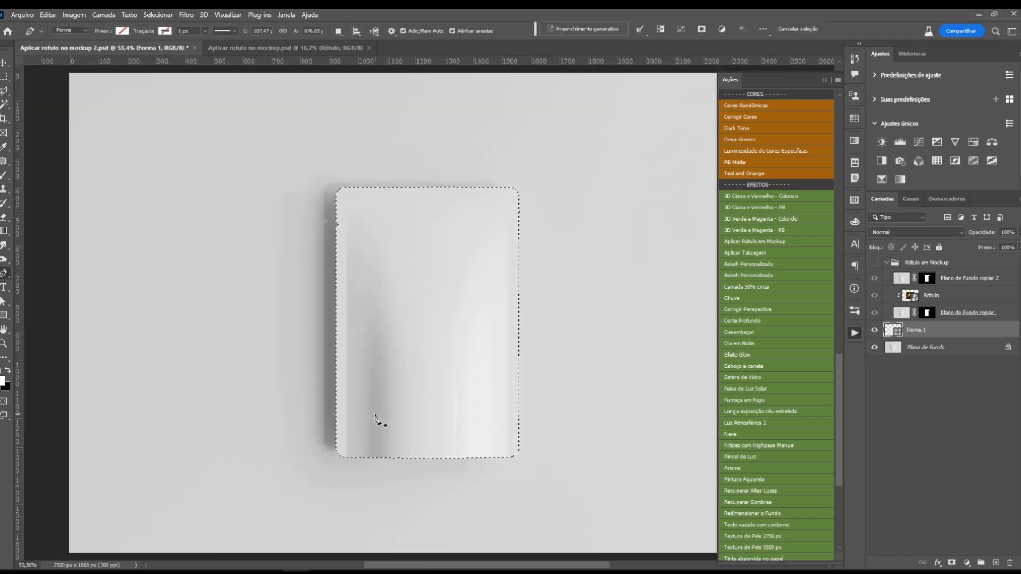
Show the Rótulo em Mockup group again and add a layer mask to it from the pouch selection.
drag(329, 185, 392, 206)
key(ctrl+0)
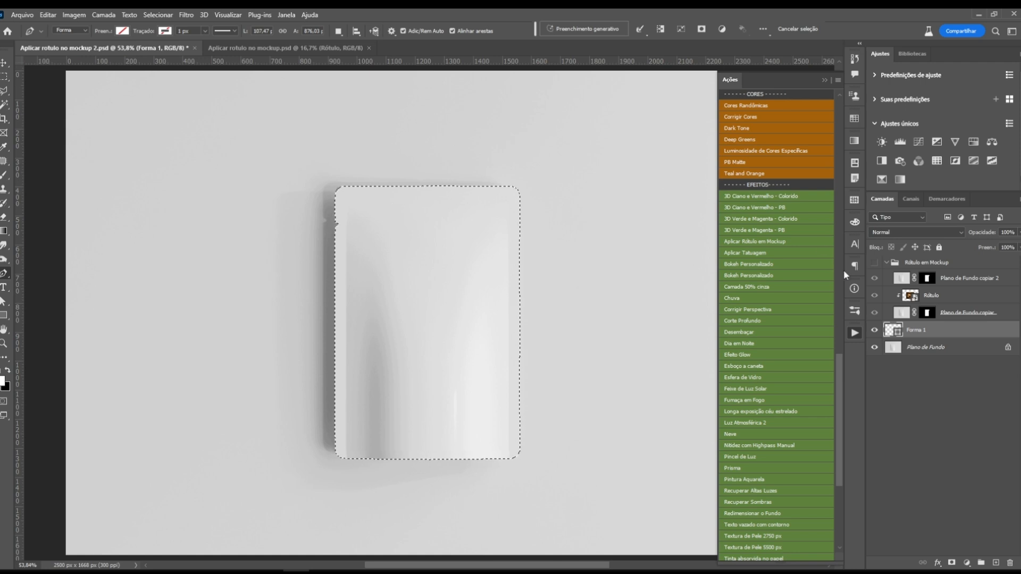
click(875, 263)
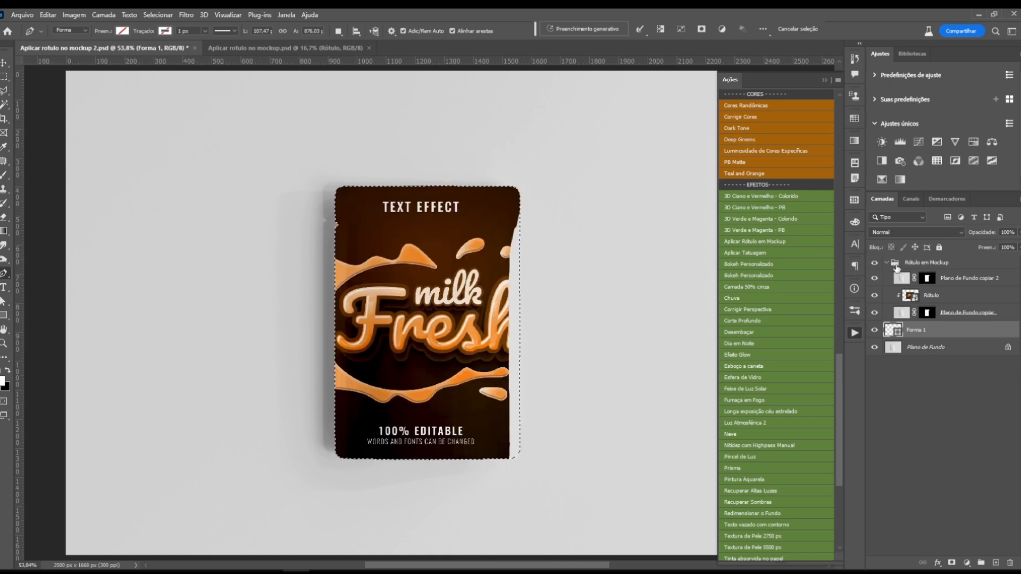
click(910, 262)
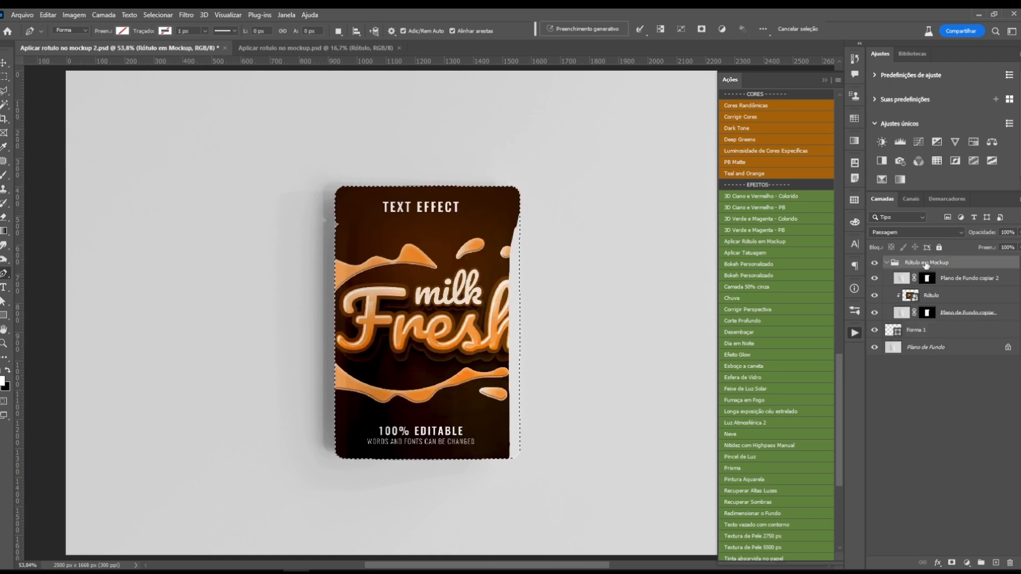
click(953, 564)
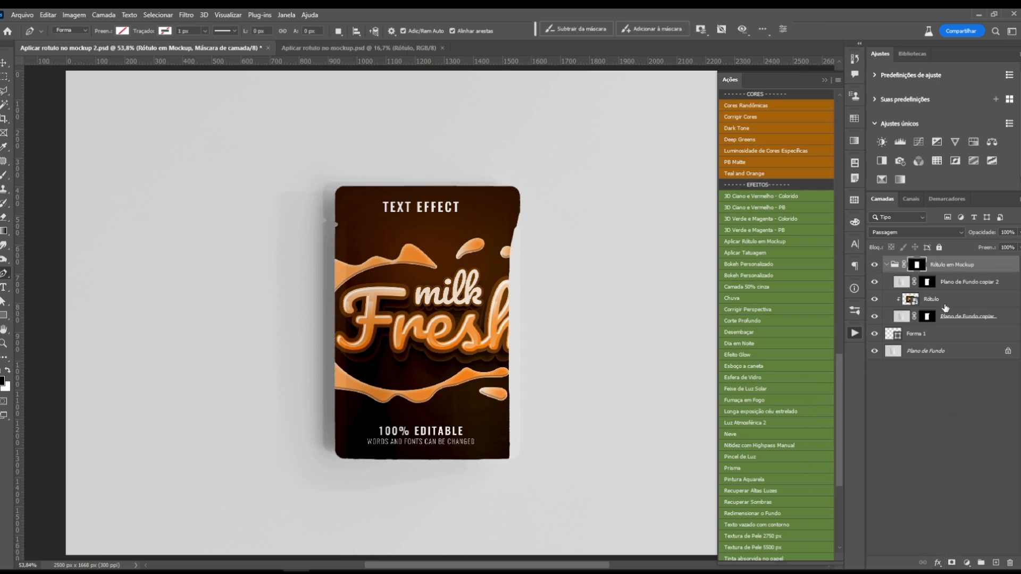
Delete the layer masks from Plano de Fundo copiar 2 and Plano de Fundo copiar inside the group.
click(926, 286)
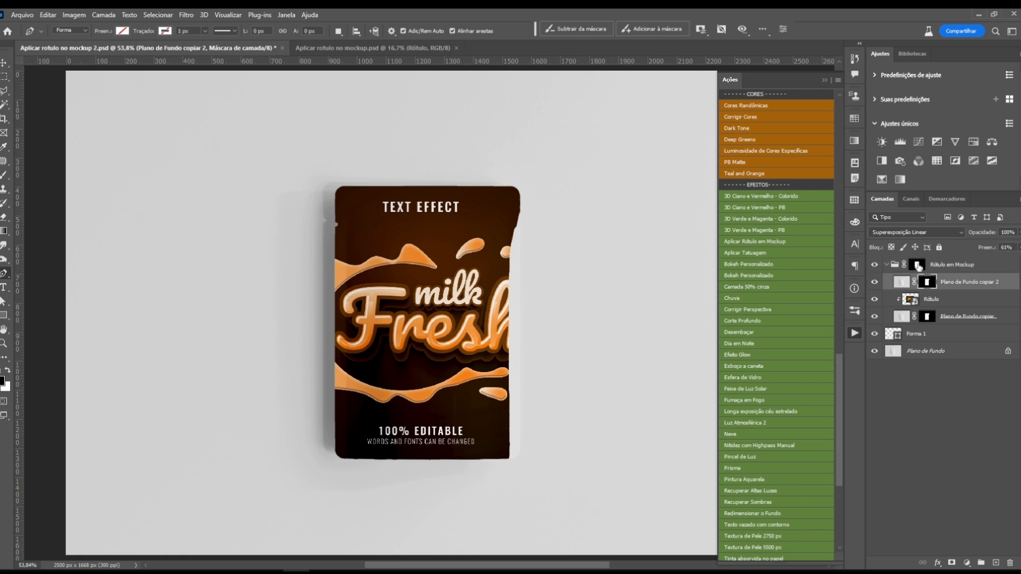
right_click(929, 286)
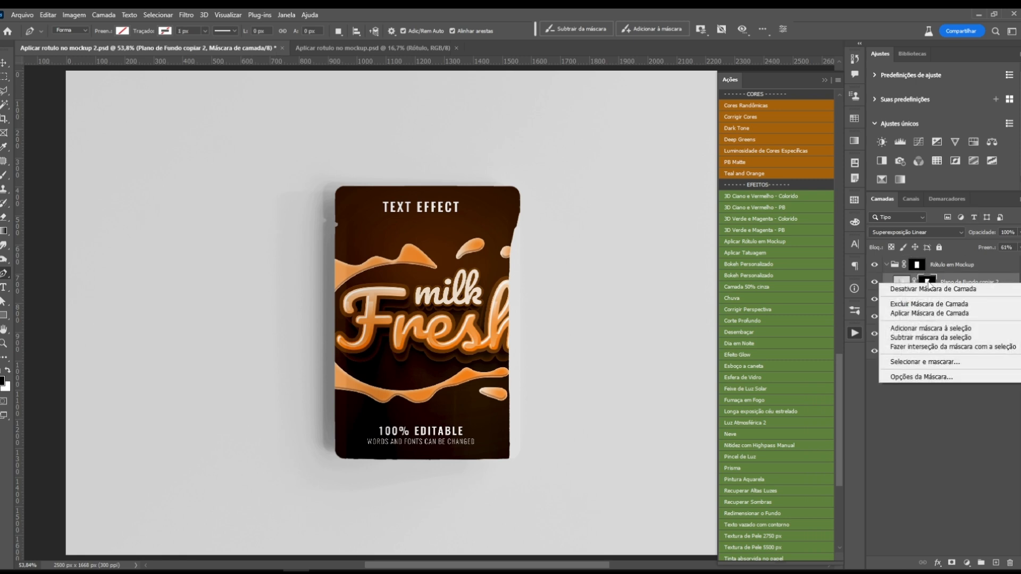
click(925, 303)
click(930, 317)
right_click(934, 318)
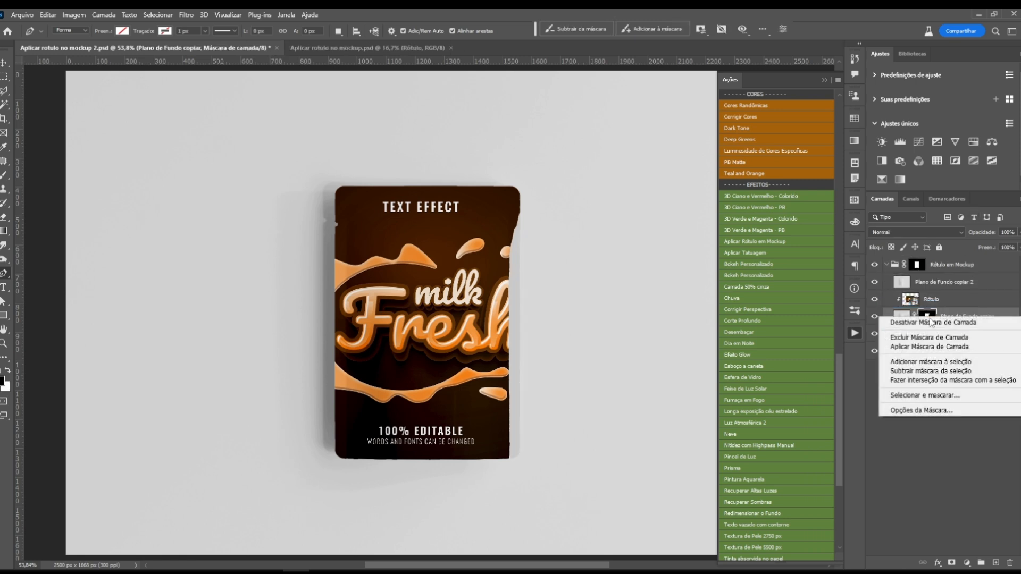
click(922, 336)
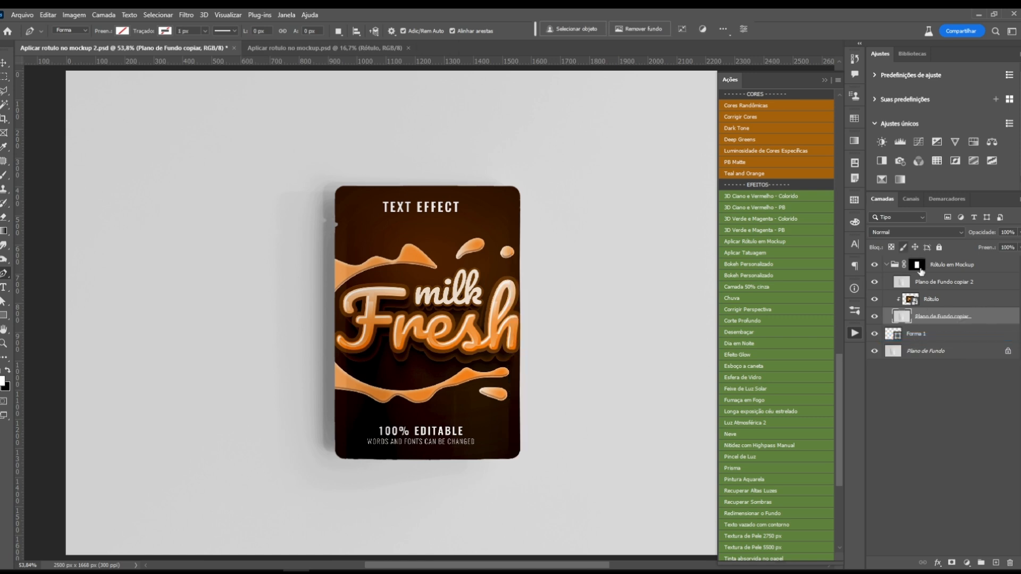
Reduce the fill of the Plano de Fundo copiar 2 layer to 16%.
click(943, 266)
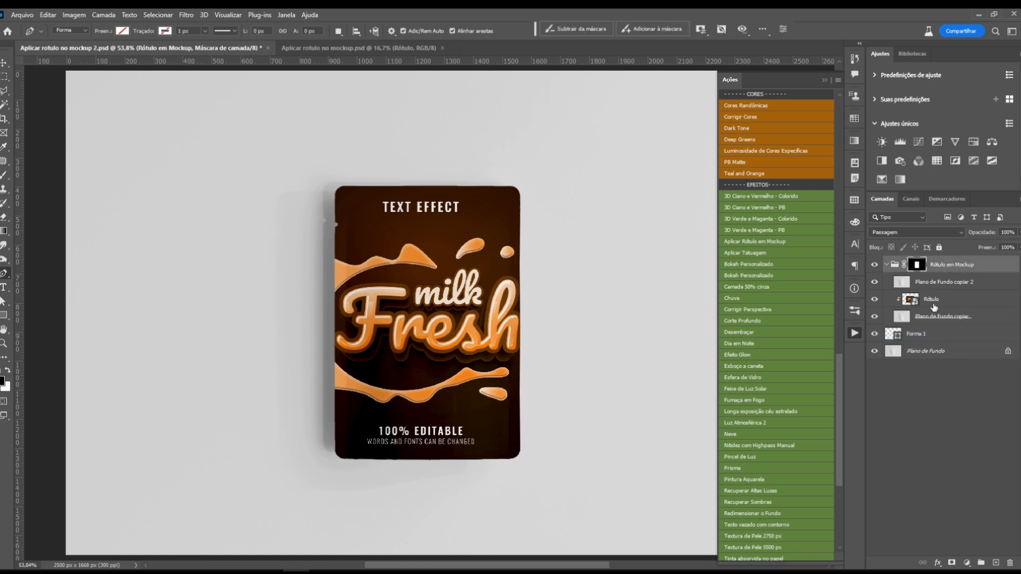
click(934, 285)
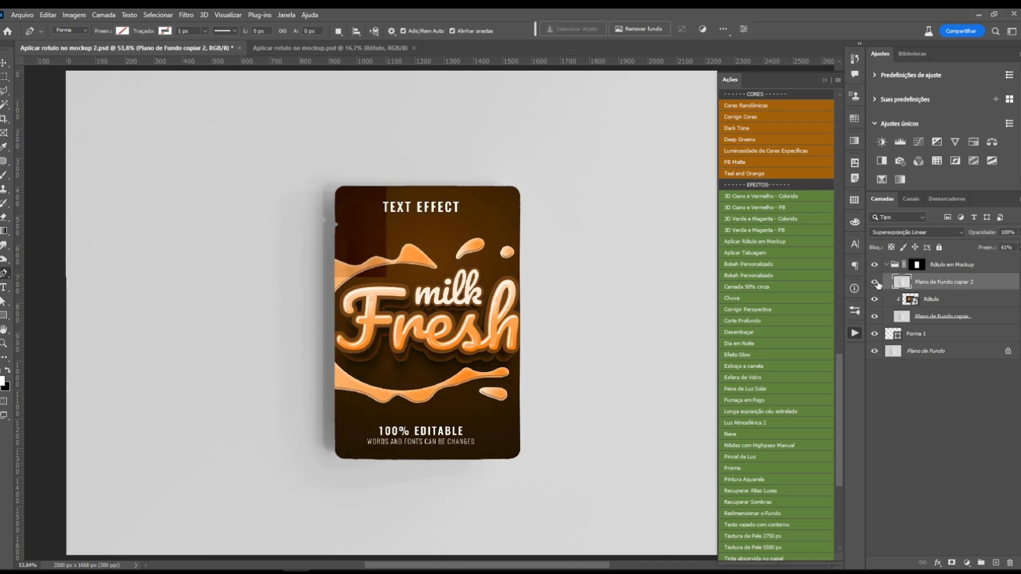
drag(987, 250, 964, 253)
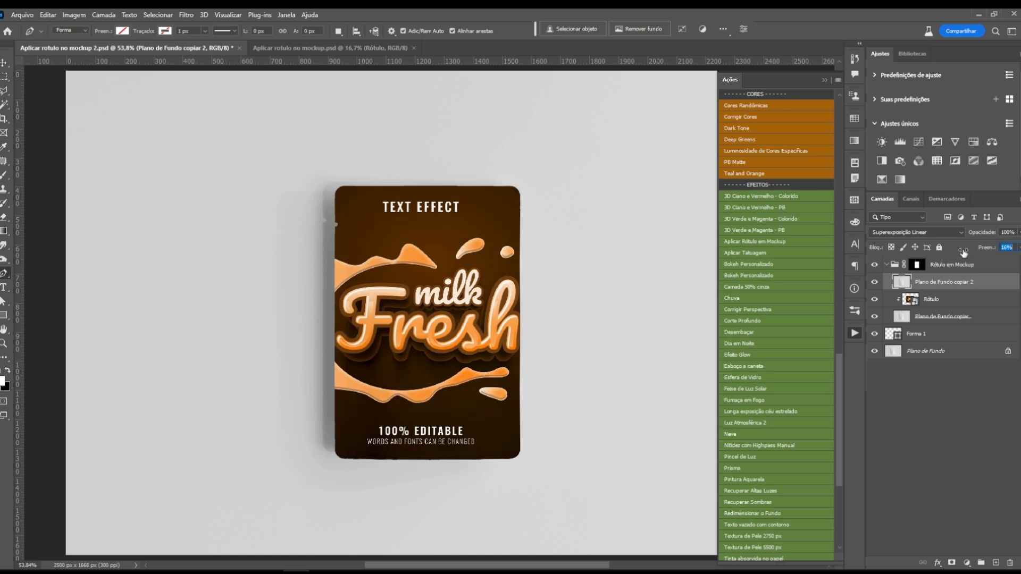
Set the Rótulo layer's Blend If underlying range to 137/218 and 232/255, and compare the group hidden and shown.
click(980, 299)
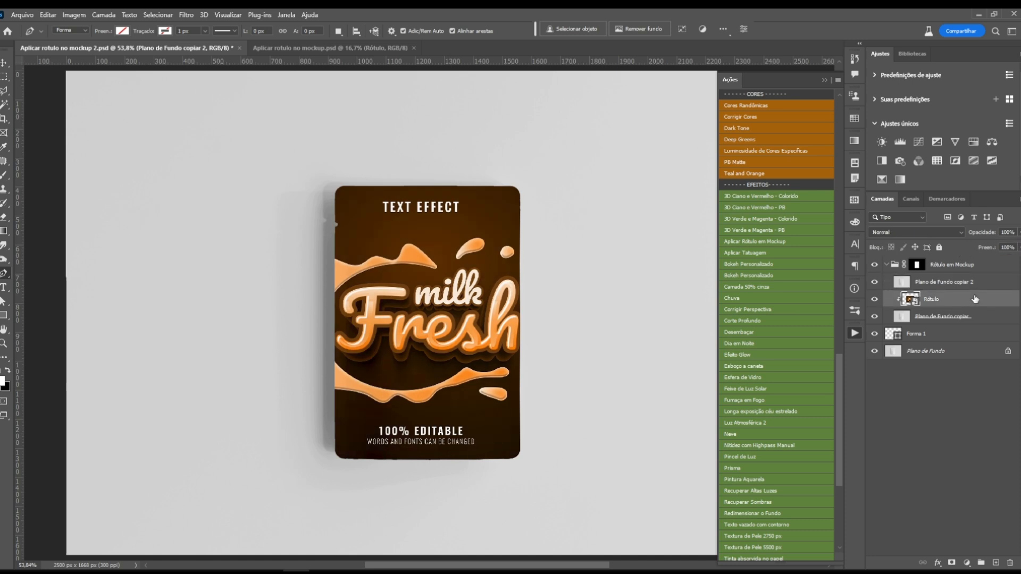
double_click(1014, 303)
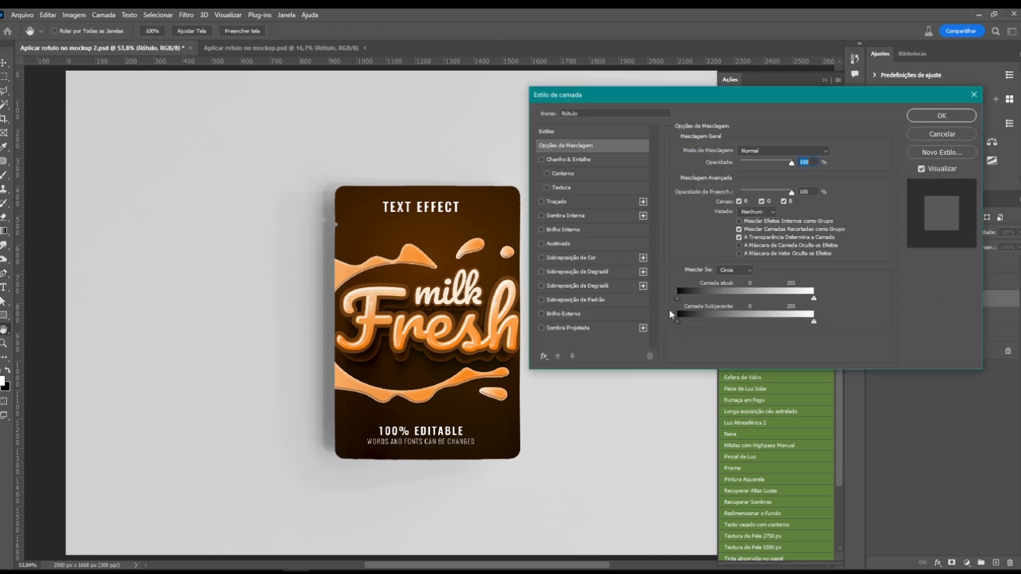
drag(679, 323, 801, 324)
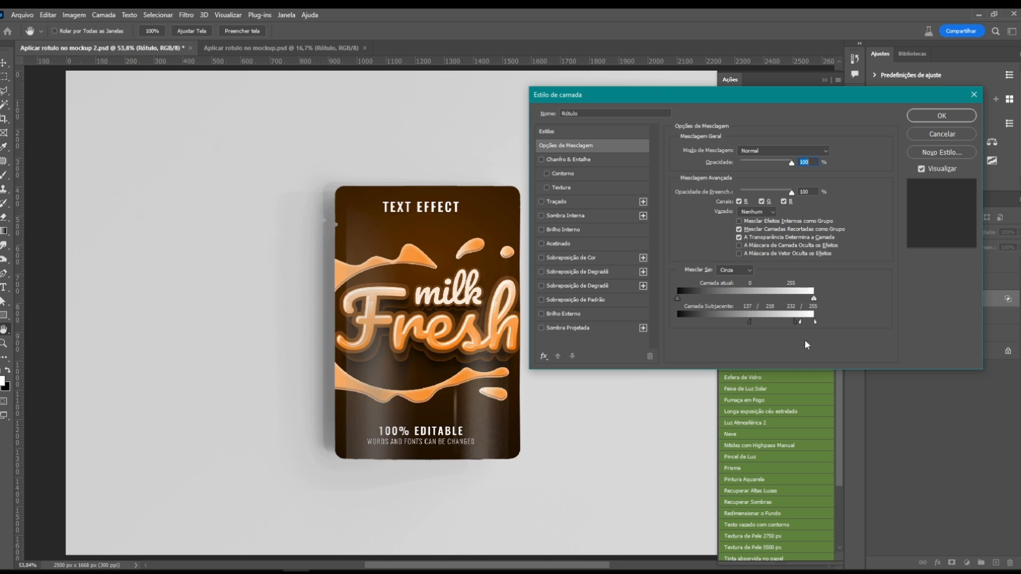
click(963, 114)
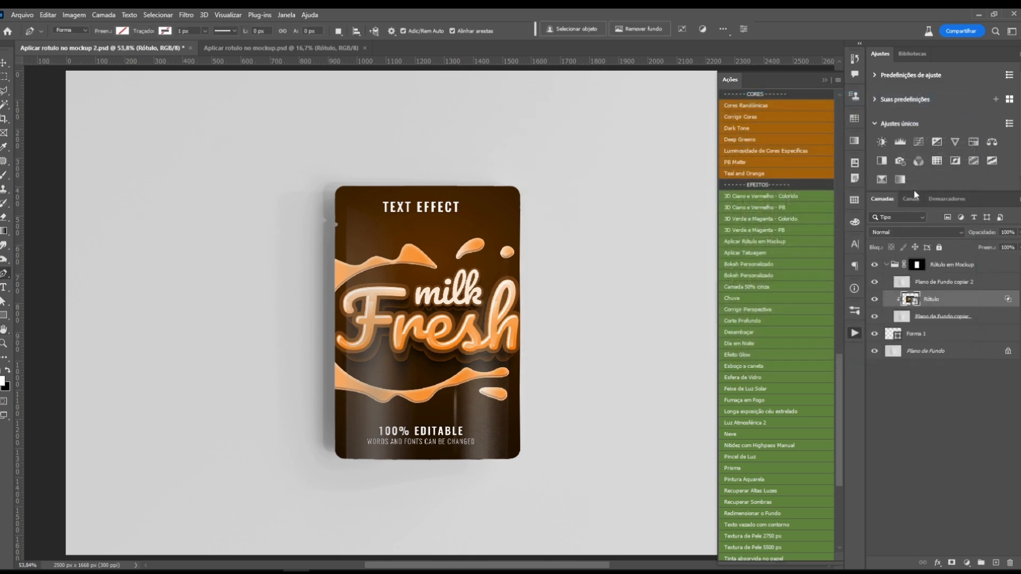
click(875, 266)
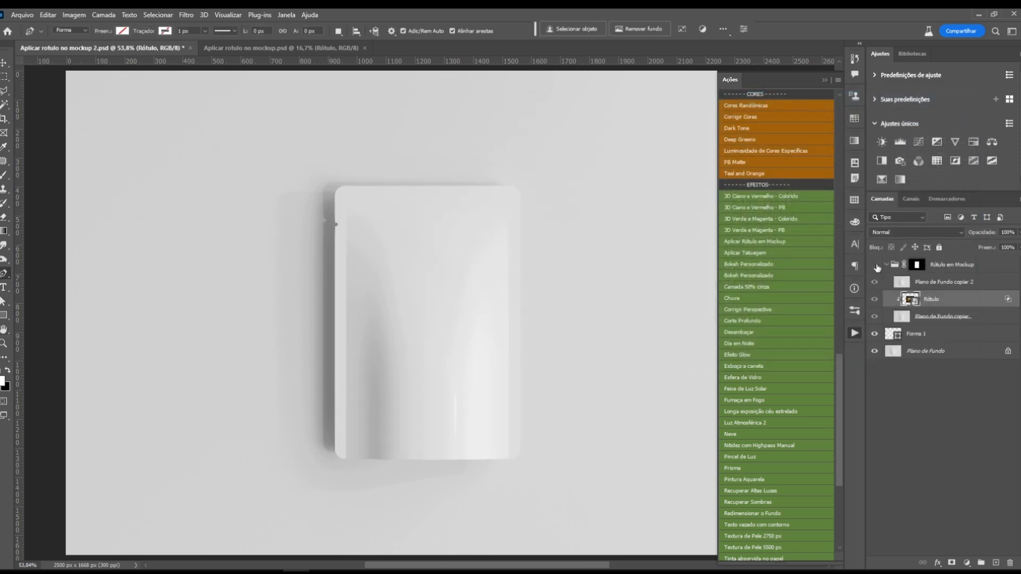
click(875, 265)
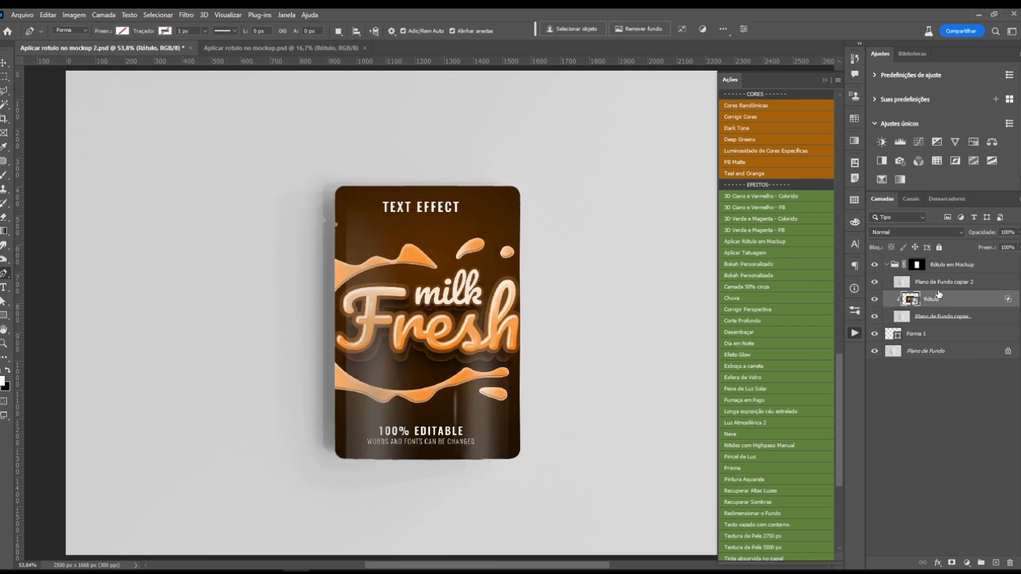
Move the Rótulo artwork slightly right to about X 1250 px, Y 866 px and check the pouch at 100% zoom.
key(ctrl+t)
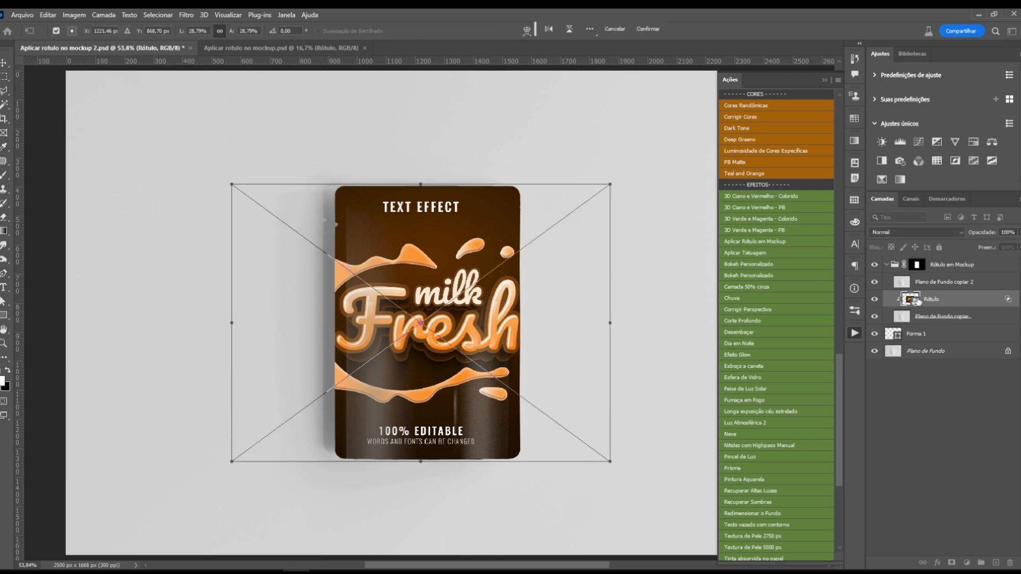
mouse_move(580, 312)
mouse_down()
mouse_move(560, 309)
mouse_move(559, 321)
mouse_move(605, 327)
mouse_move(588, 330)
mouse_move(583, 317)
mouse_up()
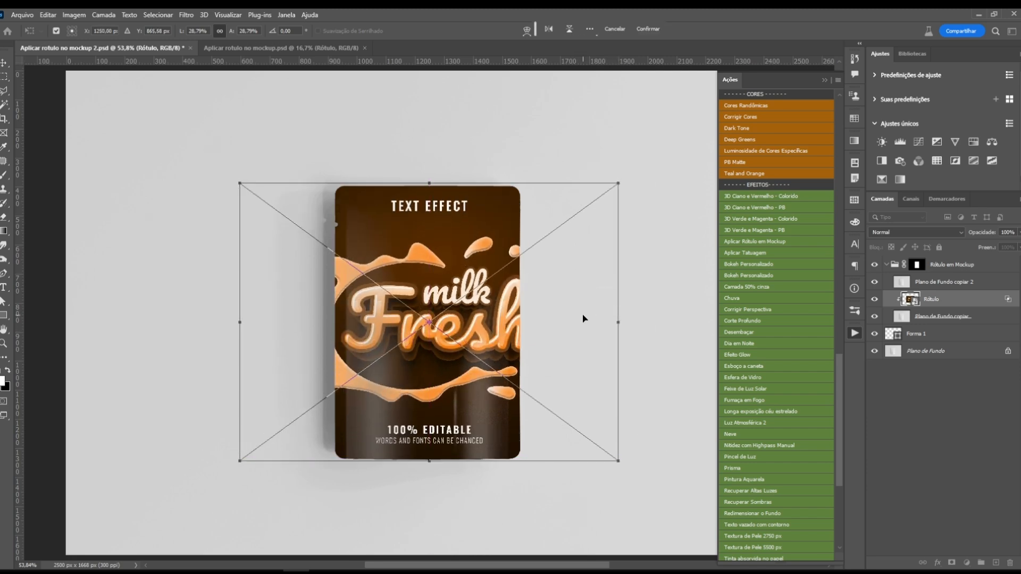
key(Return)
key(p)
key(ctrl+1)
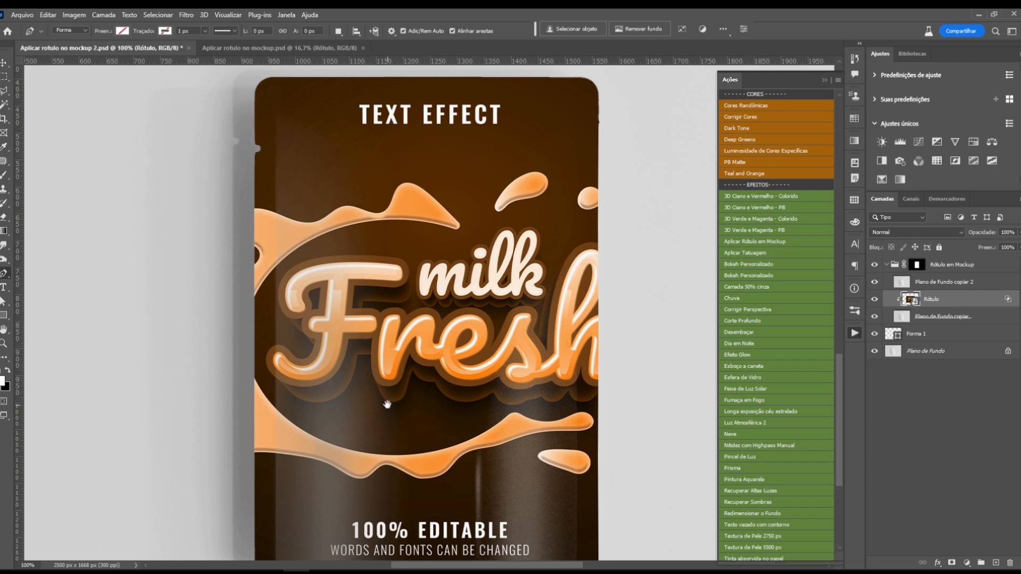
scroll(386, 404, down, 3)
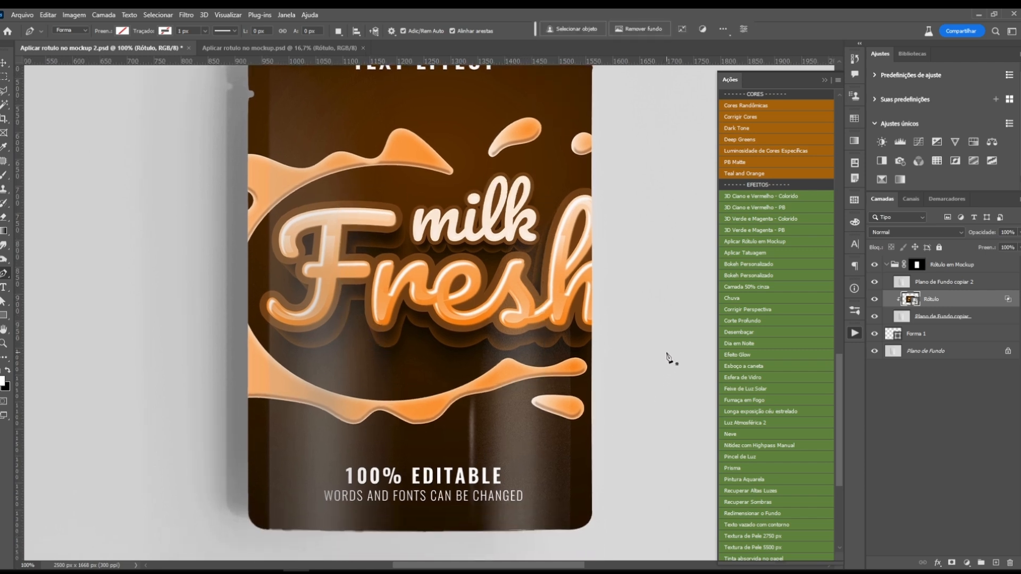
scroll(568, 163, up, 3)
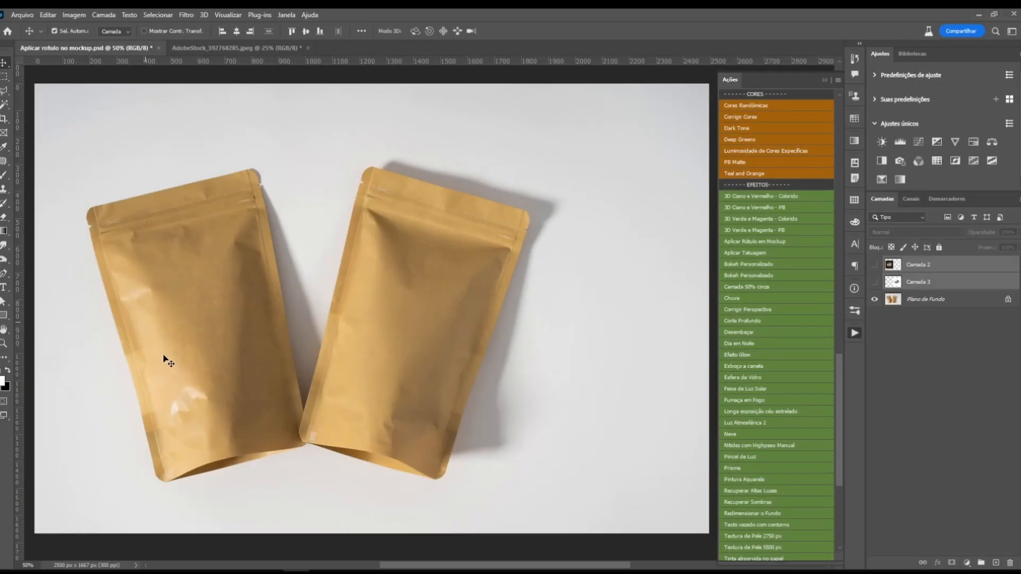
In the two-pouch mockup, show Camada 3, start a free transform on it and lower its opacity to 46%.
click(875, 283)
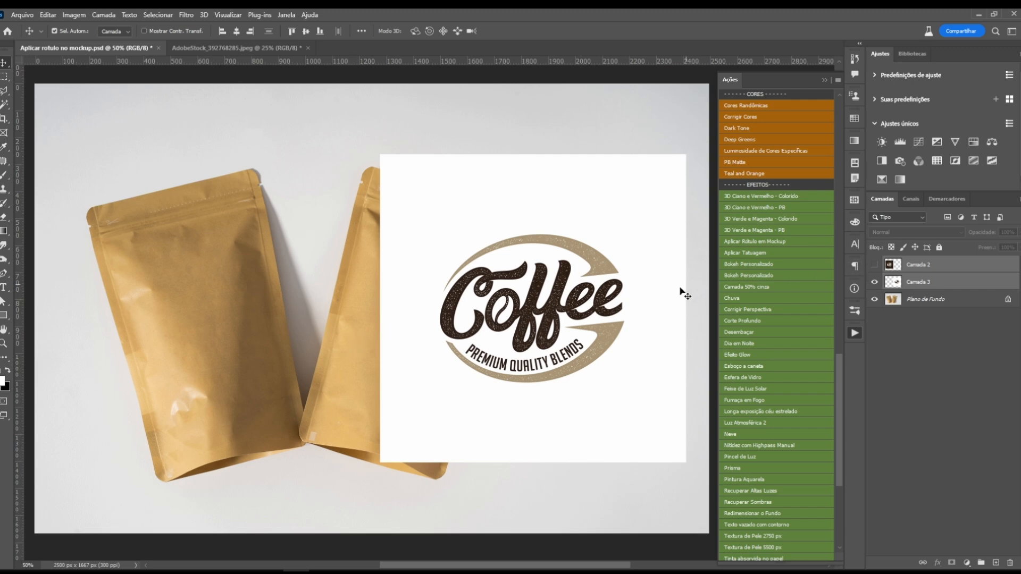
click(875, 265)
click(921, 286)
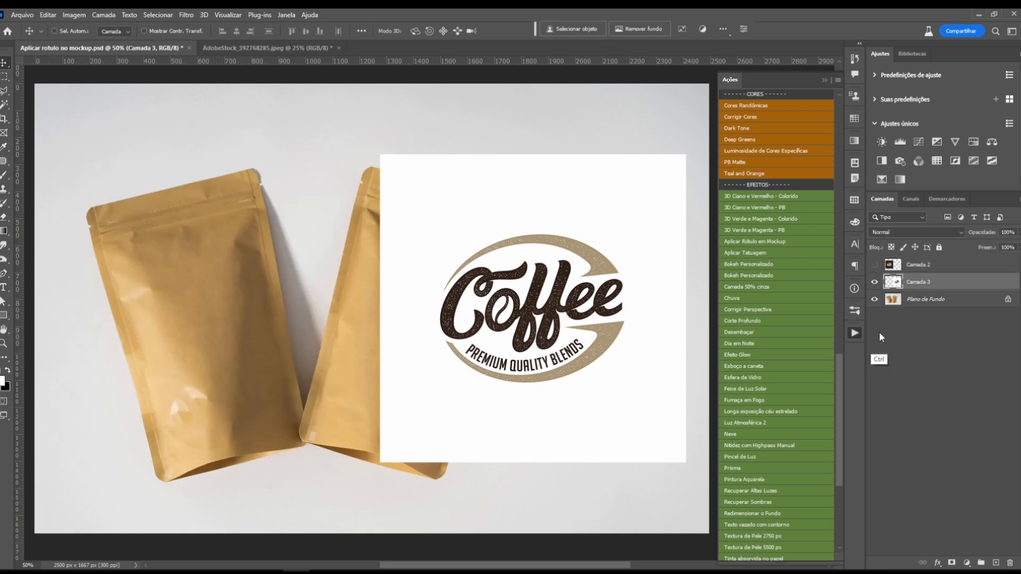
key(ctrl+t)
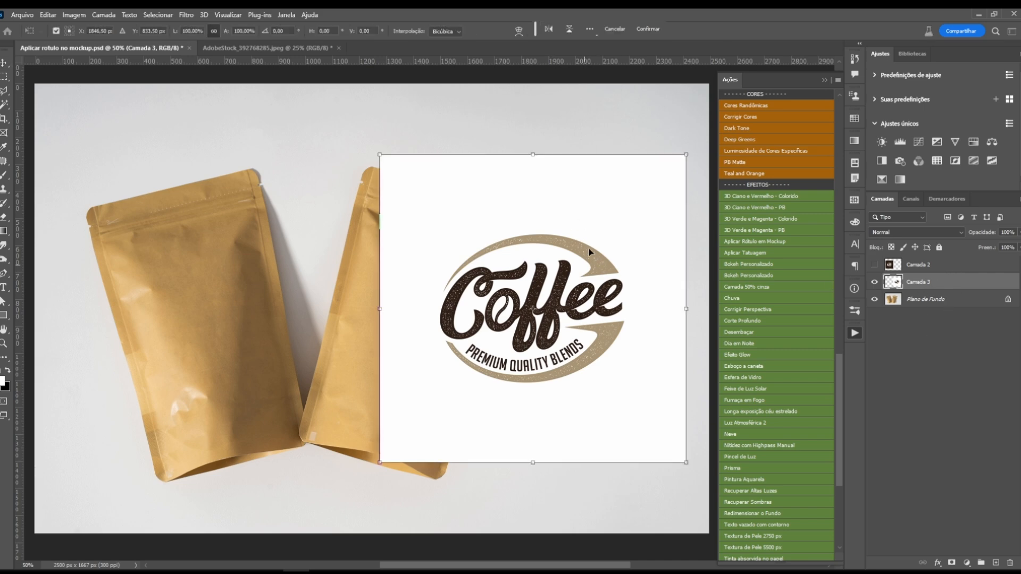
drag(984, 234, 957, 240)
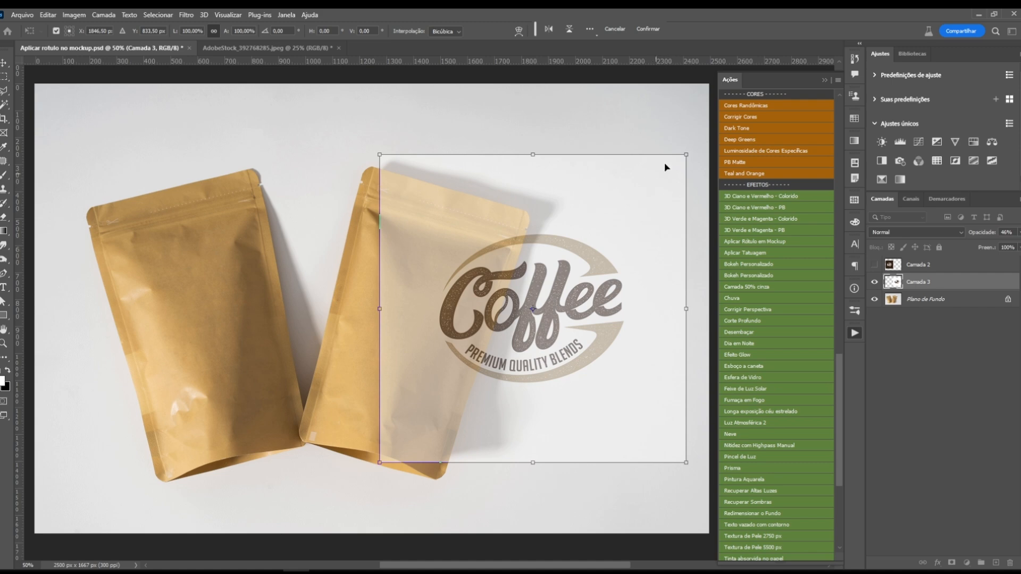
Rotate the white Coffee artwork 15.42° and position it over the right pouch.
drag(701, 152, 721, 188)
drag(657, 224, 570, 253)
drag(637, 369, 630, 381)
drag(555, 368, 522, 358)
Warp the white Coffee artwork's lower edge to the pouch's curve and scale the artwork to 97.19%.
right_click(392, 447)
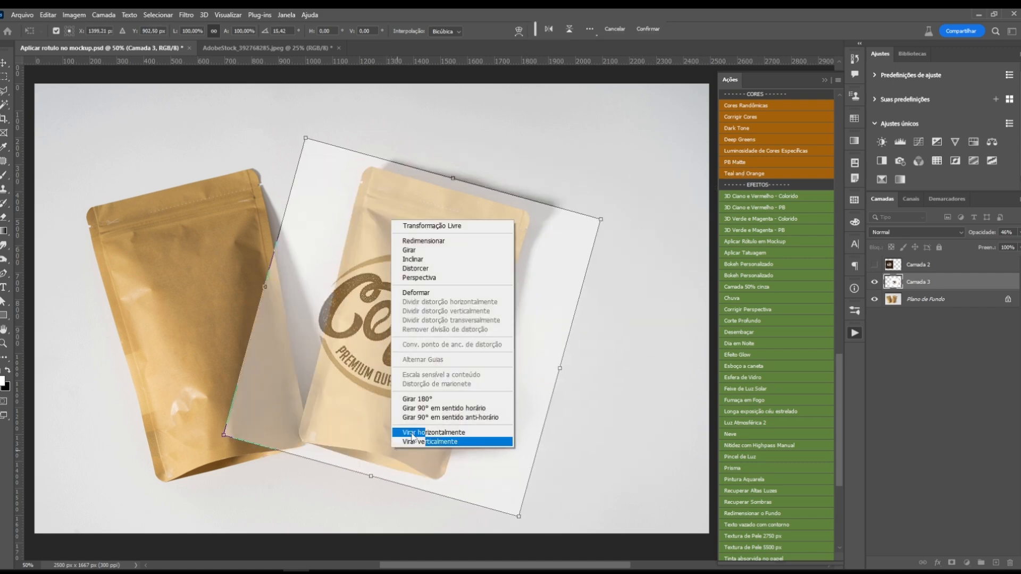
click(428, 293)
mouse_move(374, 460)
mouse_down()
mouse_move(375, 445)
mouse_move(374, 456)
mouse_up()
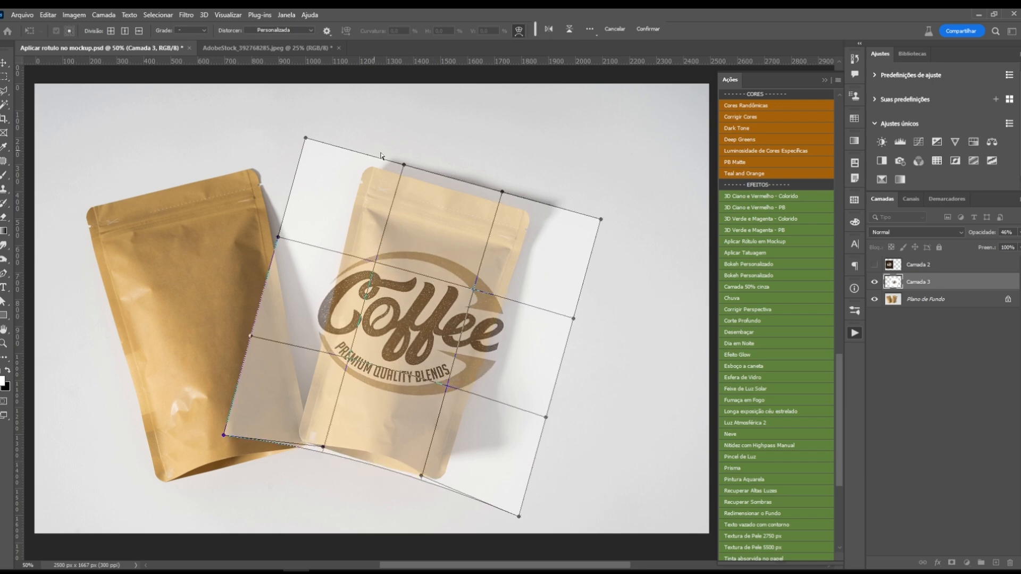
right_click(387, 210)
drag(305, 137, 308, 145)
drag(601, 219, 598, 227)
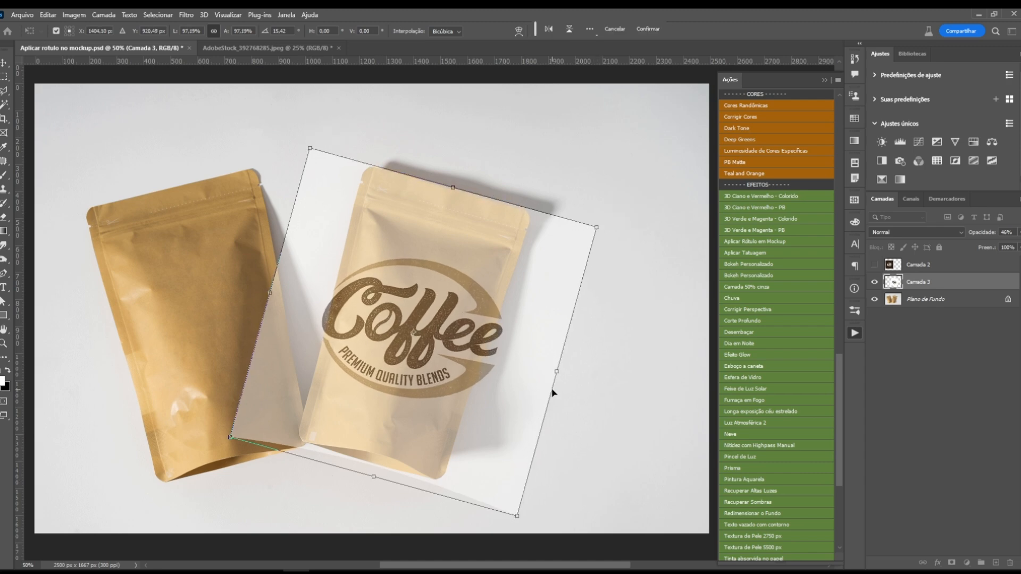
Nudge the white Coffee artwork 8 px left, apply the transform and restore its opacity to 100%.
key(Left)
key(Left)
key(Left)
key(Left)
key(Left)
key(Left)
key(Left)
key(Left)
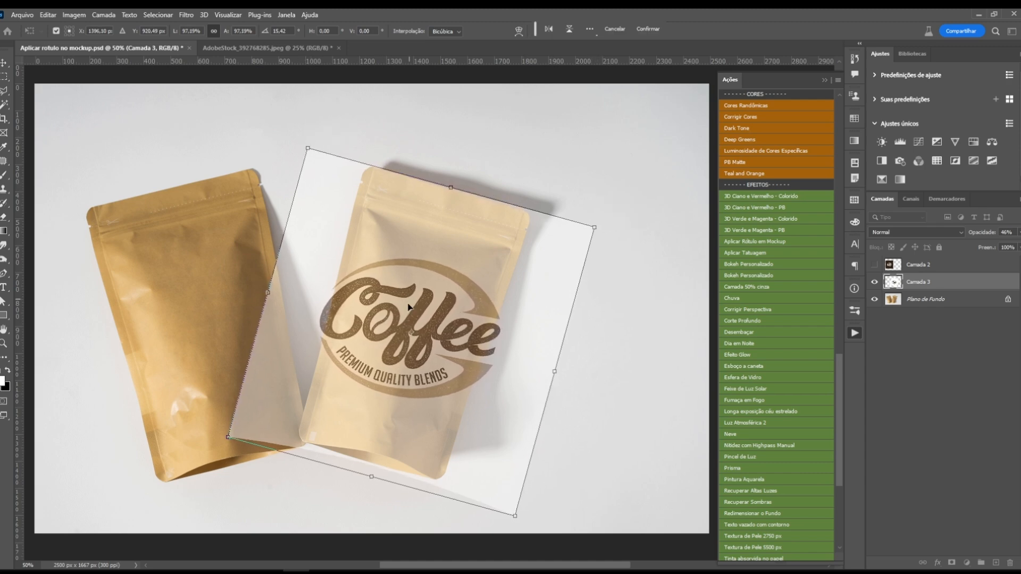
key(Return)
key(0)
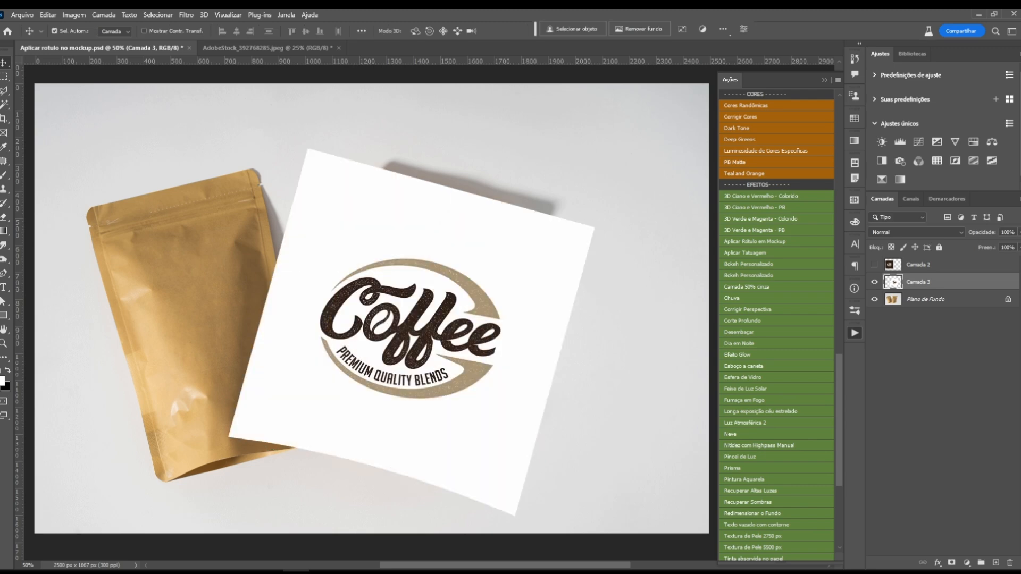
Hide Camada 3, show Camada 2, start a free transform on it and lower its opacity to 53%.
click(875, 282)
click(891, 266)
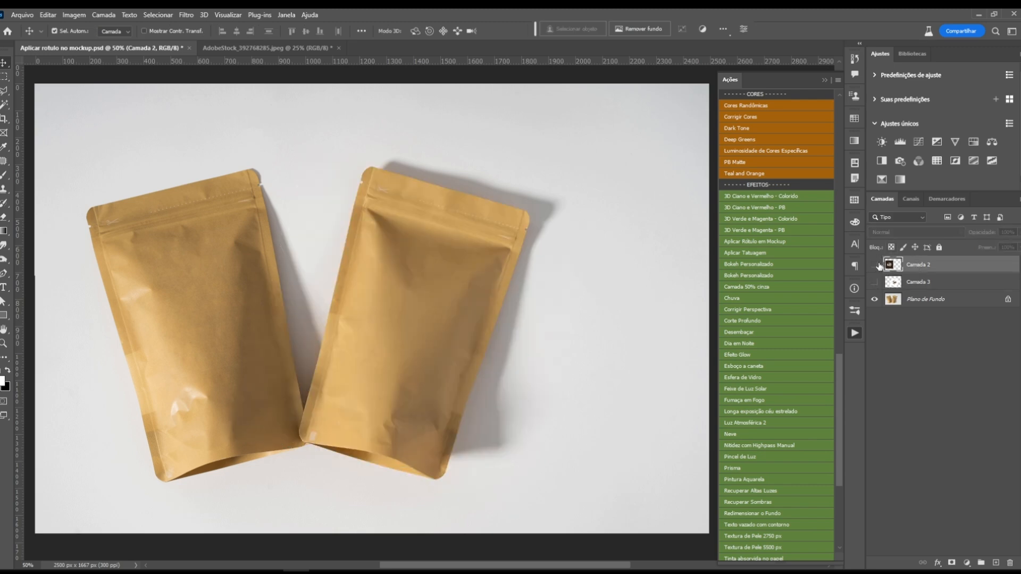
click(874, 264)
key(ctrl+t)
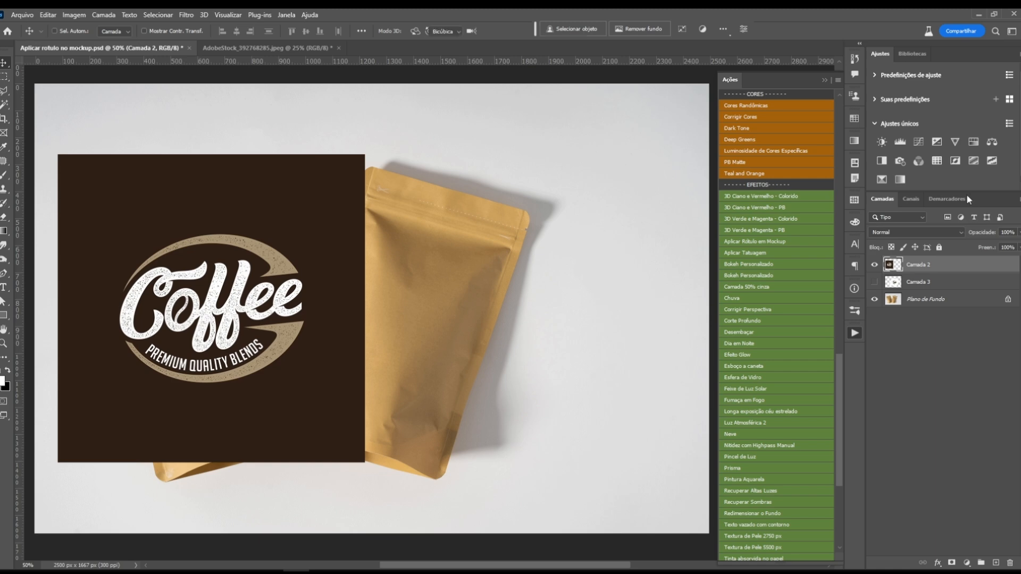
drag(988, 233, 964, 234)
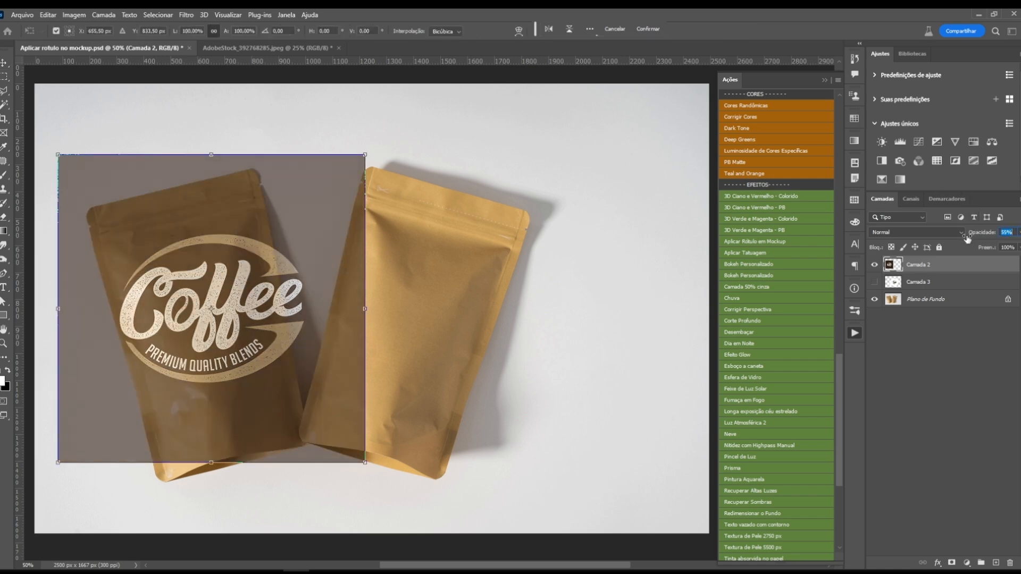
Rotate the brown Coffee artwork to follow the left pouch's tilt, position it over that pouch and apply the transform.
drag(402, 304, 394, 267)
drag(177, 158, 183, 181)
drag(243, 458, 243, 463)
right_click(252, 392)
click(265, 239)
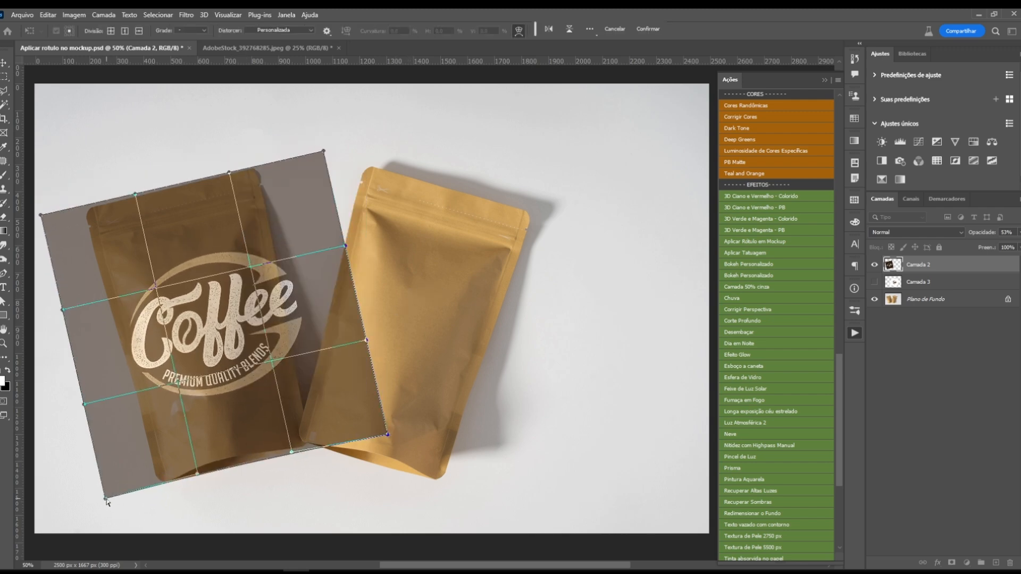
drag(106, 500, 98, 503)
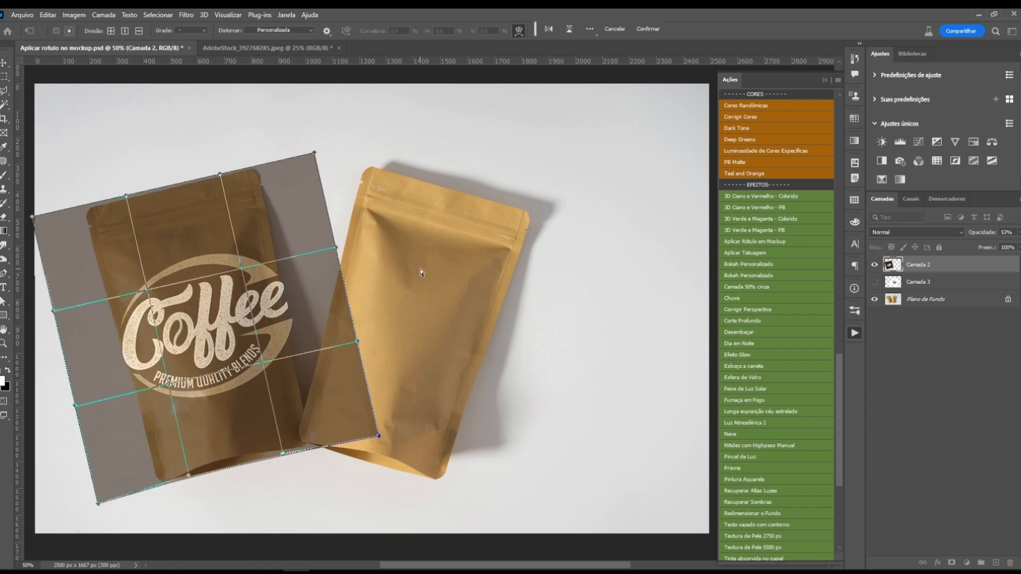
key(Return)
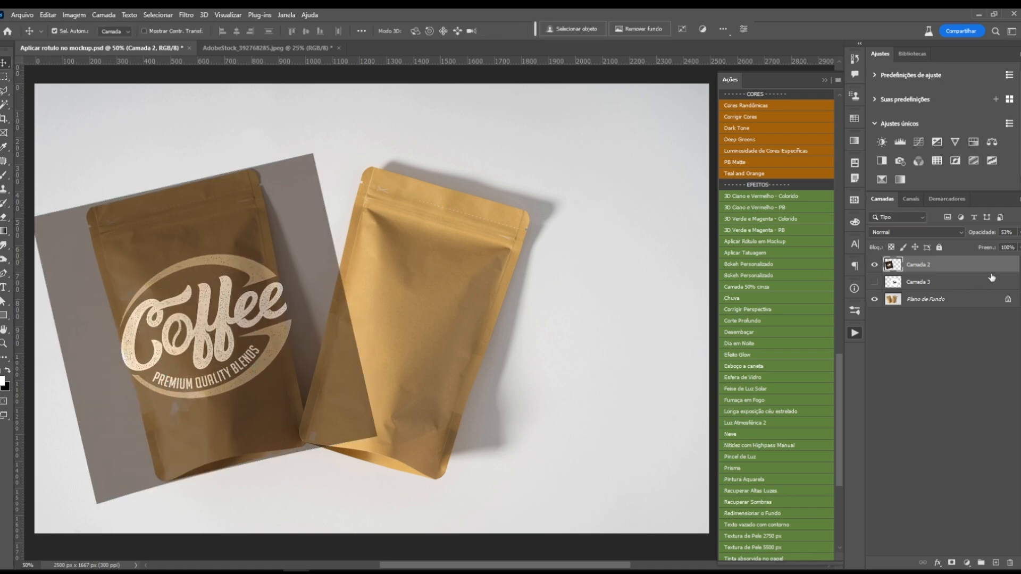
Restore Camada 2's opacity to 100% and hide it, and make Camada 3 visible and active.
drag(979, 234, 1004, 234)
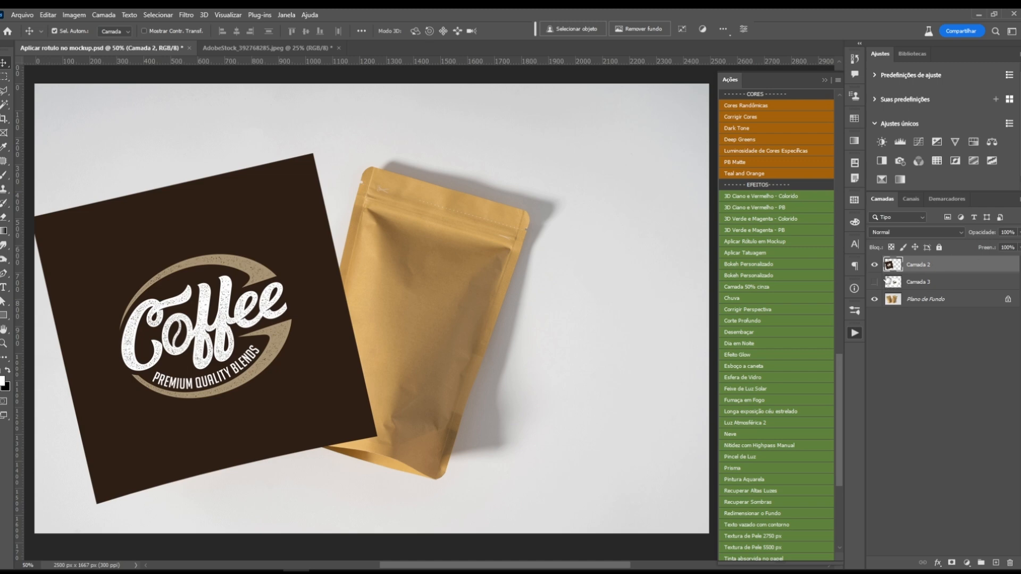
click(874, 265)
click(905, 282)
click(874, 282)
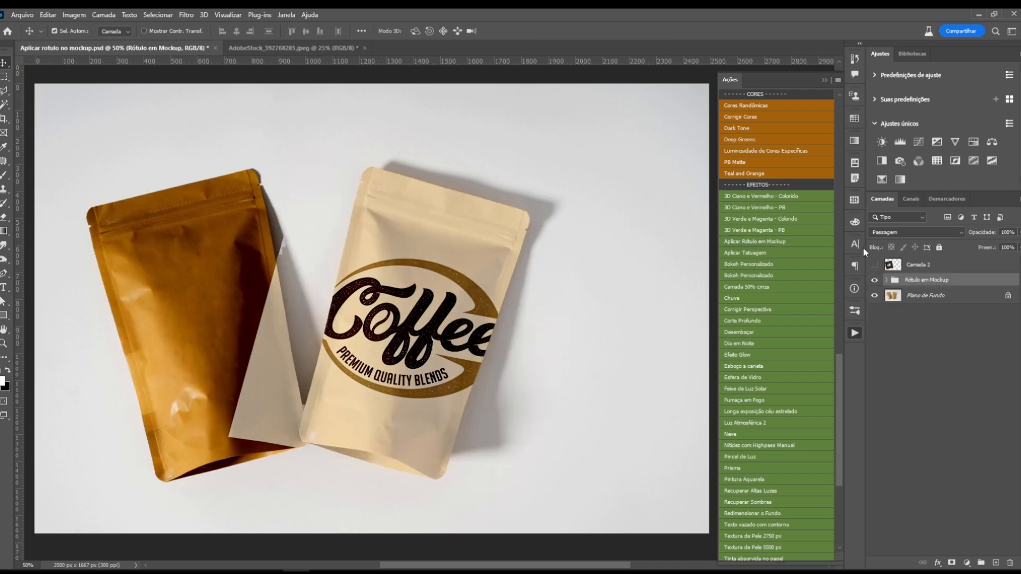
Expand the Rótulo em Mockup group and inspect the layer mask of Plano de Fundo copiar 2 as a selection and on its own.
click(886, 280)
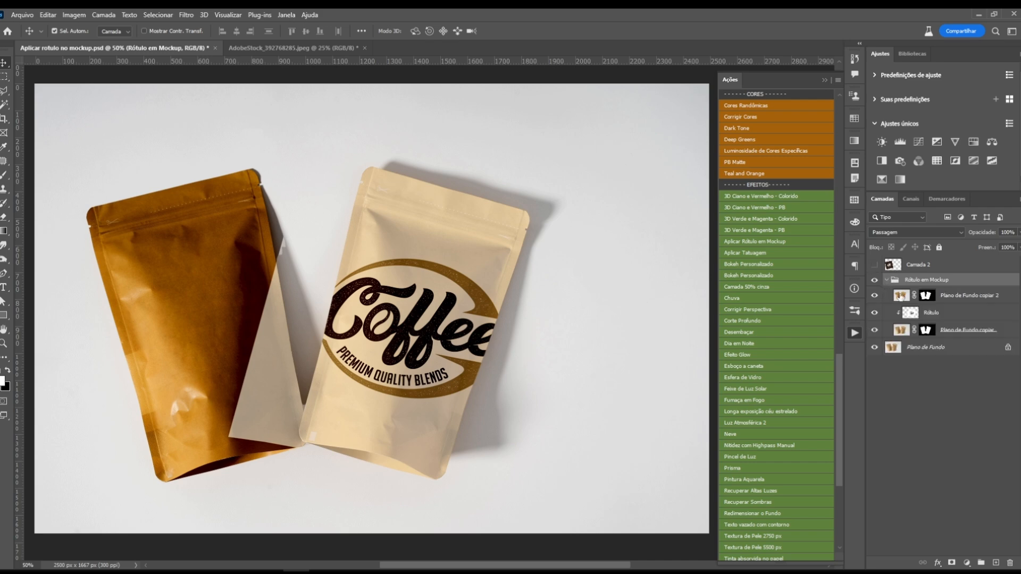
ctrl+click(928, 298)
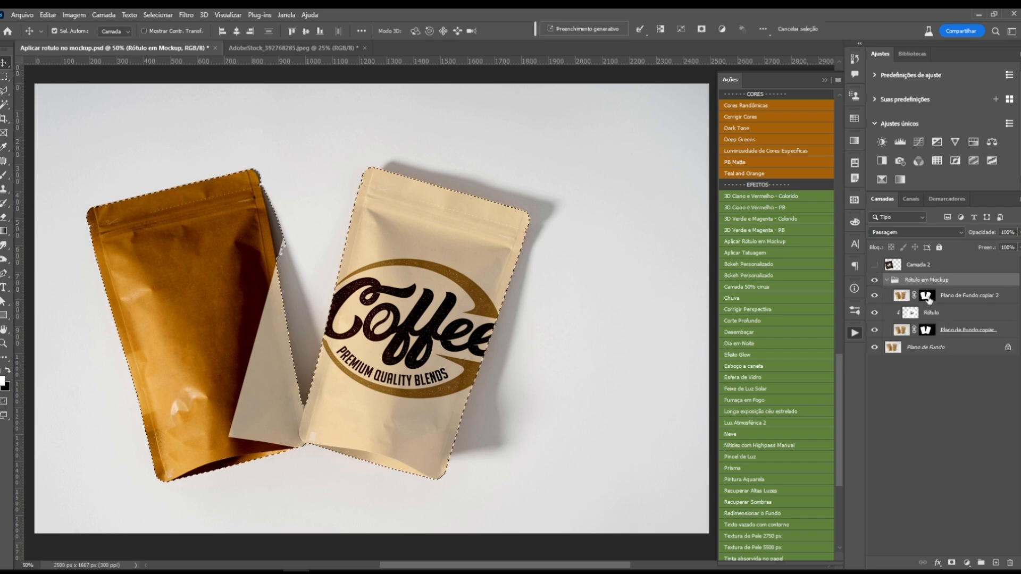
alt+click(928, 298)
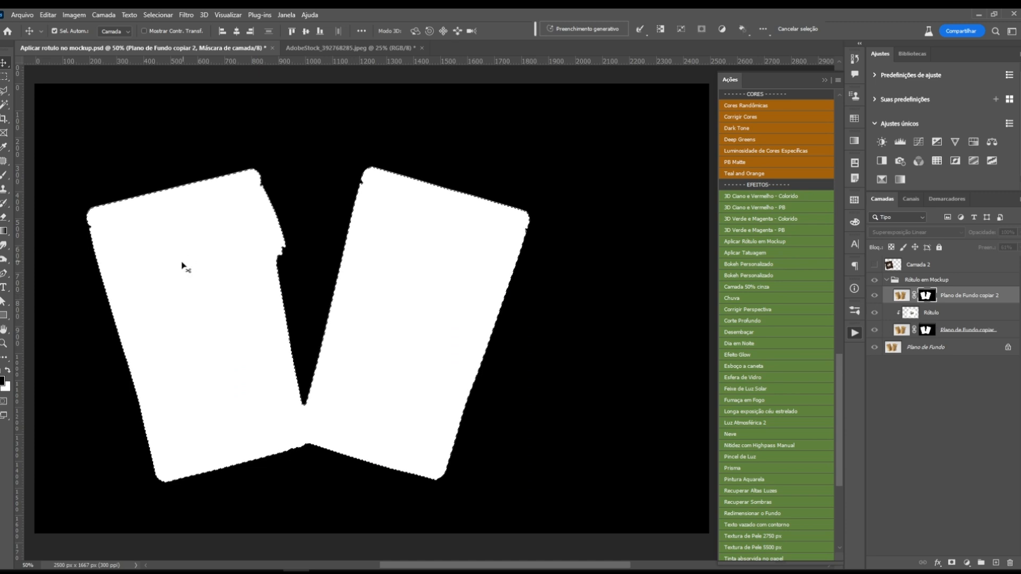
alt+click(929, 297)
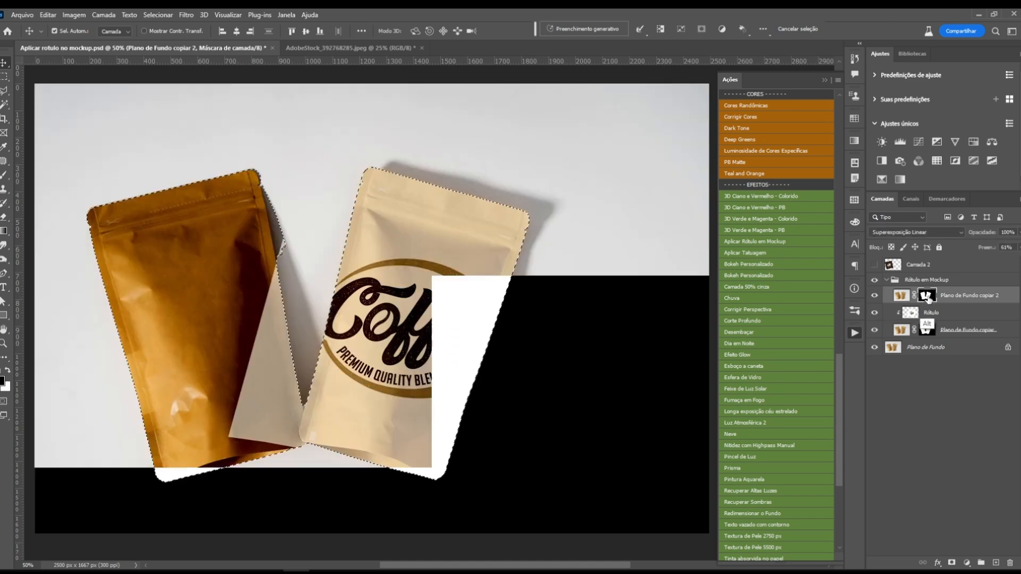
key(ctrl+d)
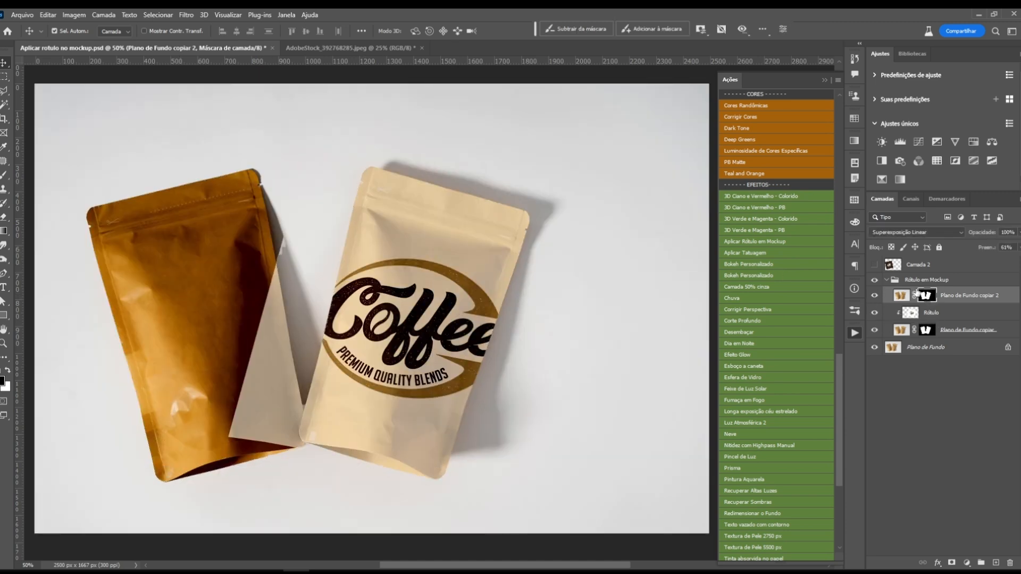
Load the two-pouch mask as a selection, hide the Rótulo em Mockup group and activate the Pen tool near the pouches' meeting point.
click(875, 281)
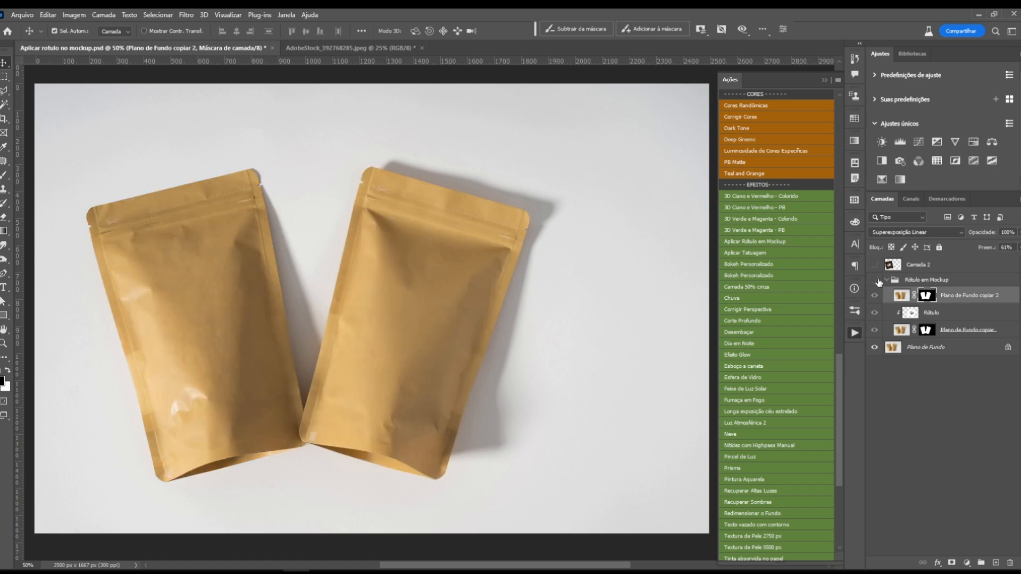
click(875, 281)
ctrl+click(926, 295)
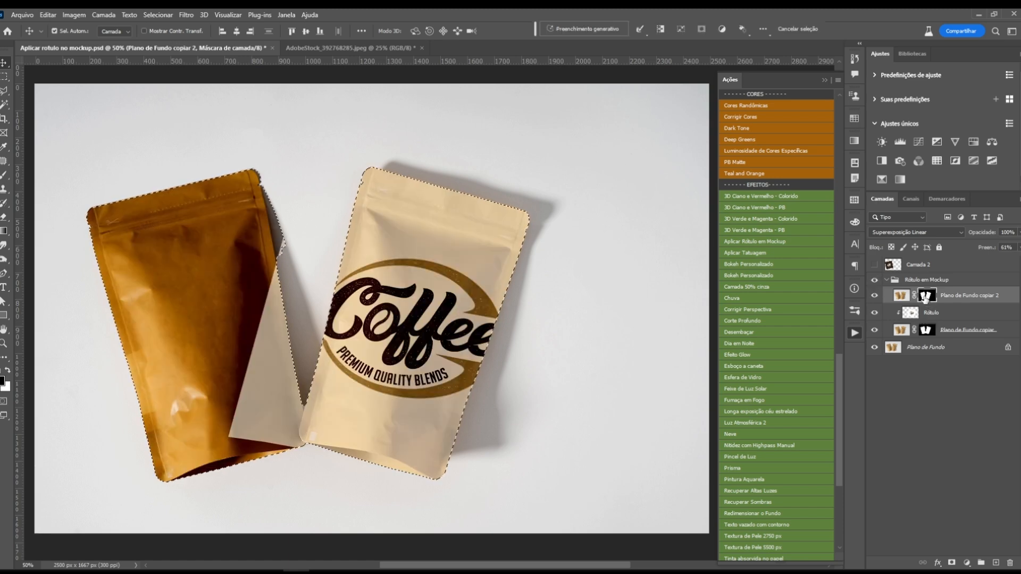
click(875, 281)
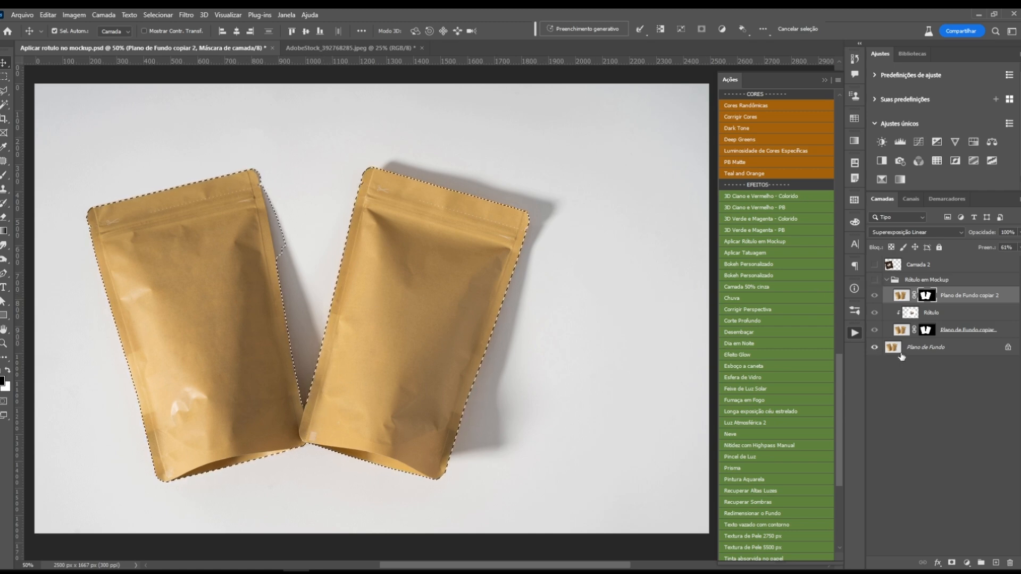
key(p)
scroll(301, 441, up, 3)
click(292, 424)
click(300, 432)
ctrl+click(963, 316)
drag(963, 317, 1010, 563)
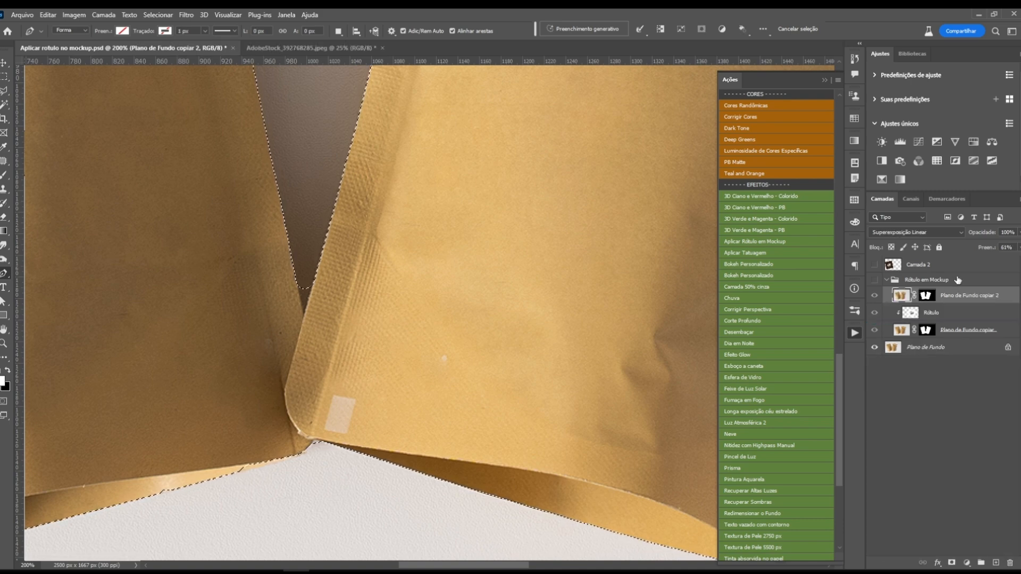
Draw a closed Pen path around the left pouch above Plano de Fundo, following the edge where it meets the right pouch.
click(945, 347)
click(312, 441)
drag(286, 393, 293, 344)
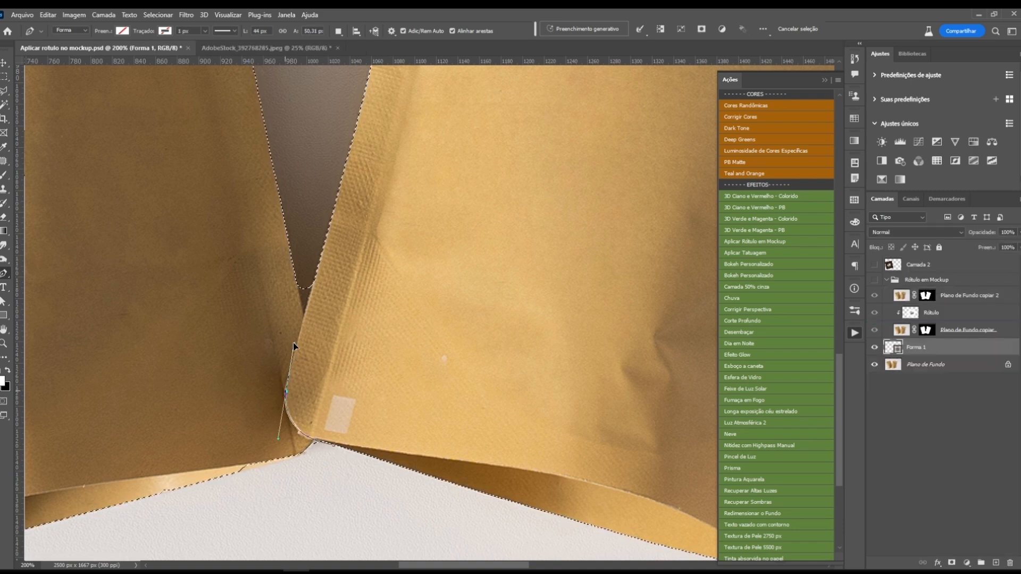
drag(325, 249, 308, 162)
key(ctrl+0)
click(329, 132)
click(80, 190)
click(165, 529)
click(347, 479)
click(363, 456)
Convert the path to a selection and subtract it from the current one, leaving only the right pouch selected.
right_click(257, 100)
click(295, 146)
click(446, 252)
click(568, 169)
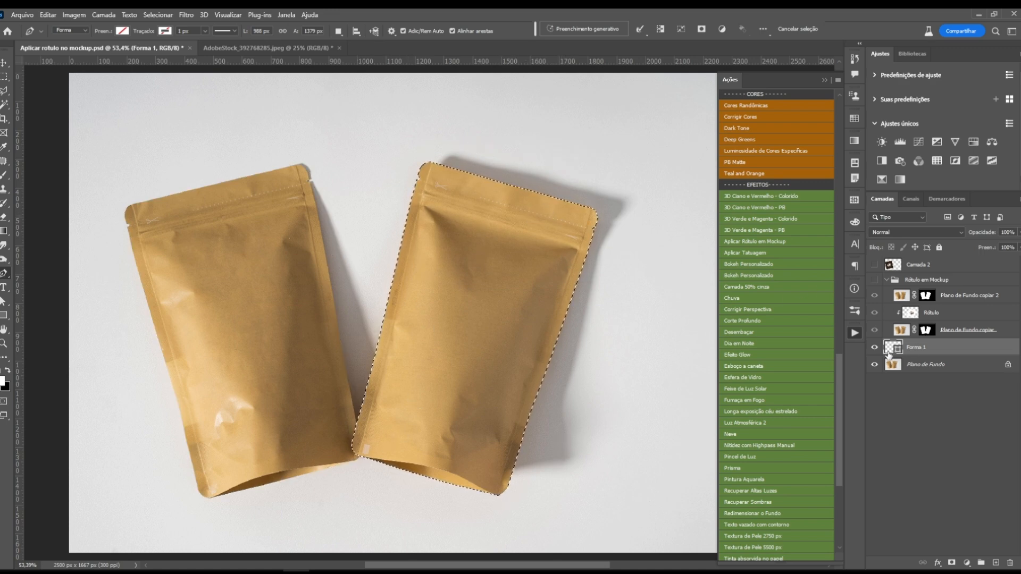
Show the Rótulo em Mockup group and add a layer mask to it from the right-pouch selection.
click(875, 280)
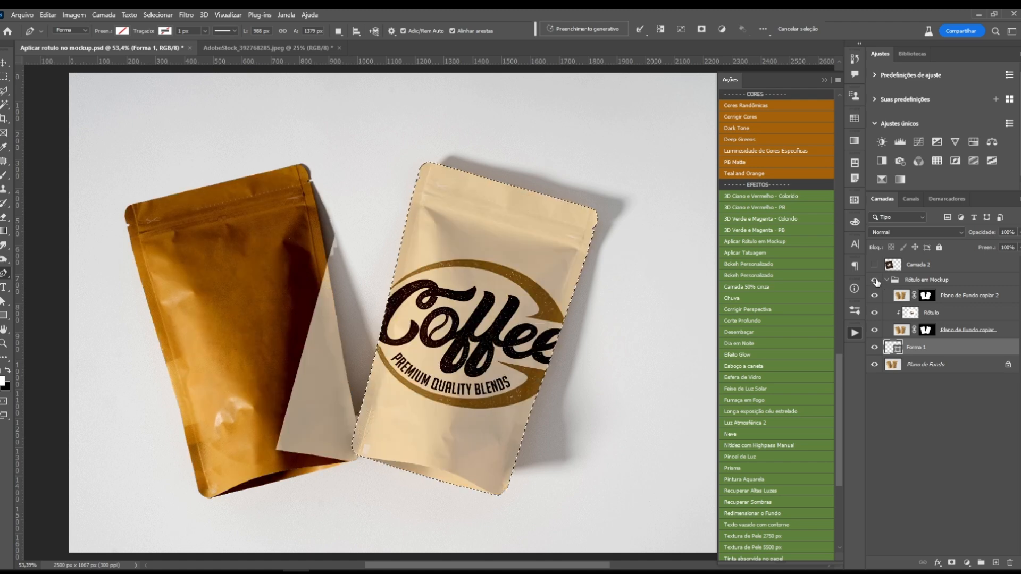
click(915, 282)
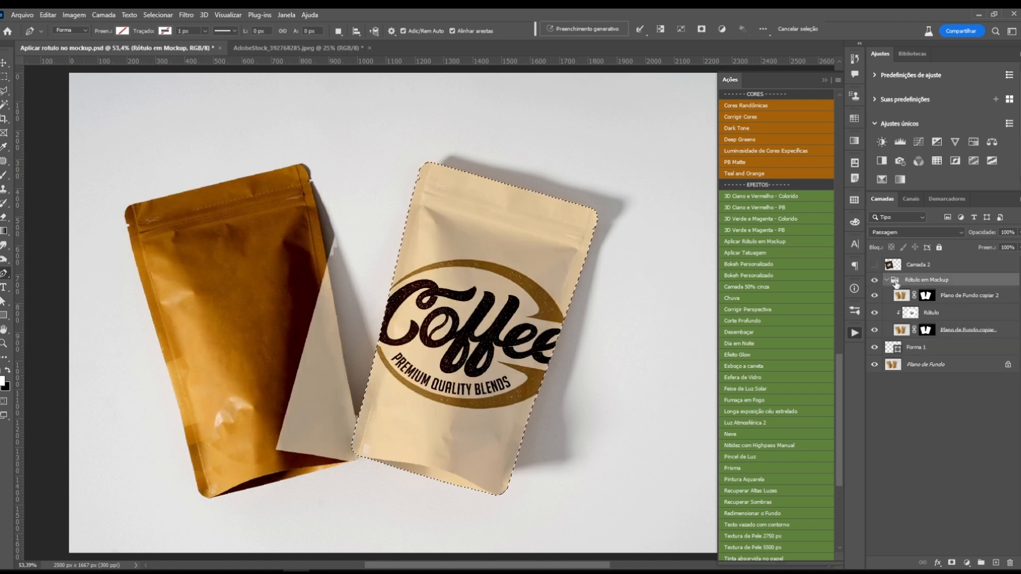
click(951, 566)
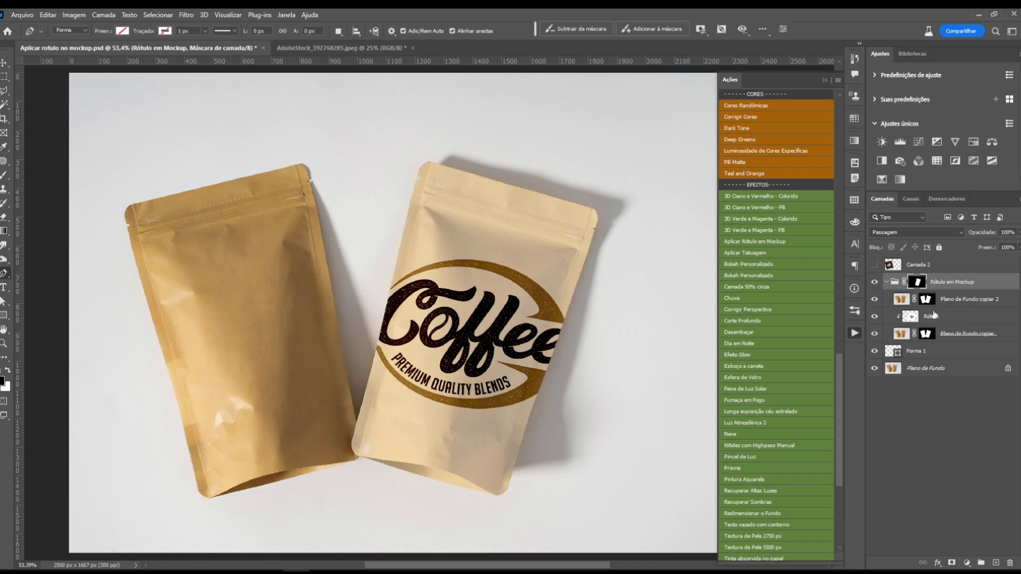
Remove the layer masks of Plano de Fundo copiar 2 and the background copy below Rótulo, applying each mask to its layer.
drag(930, 307, 1010, 562)
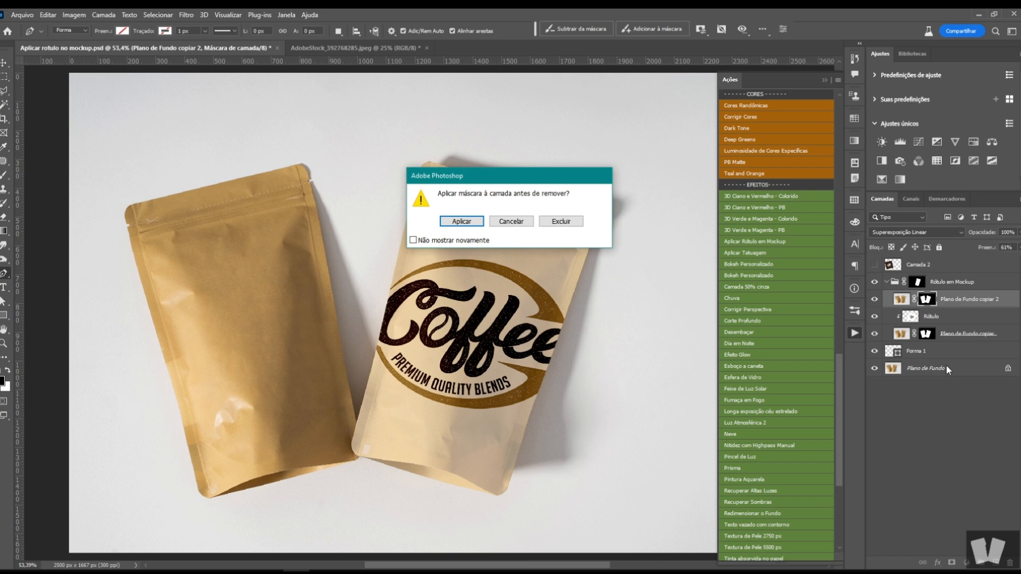
click(471, 224)
drag(935, 338, 1009, 562)
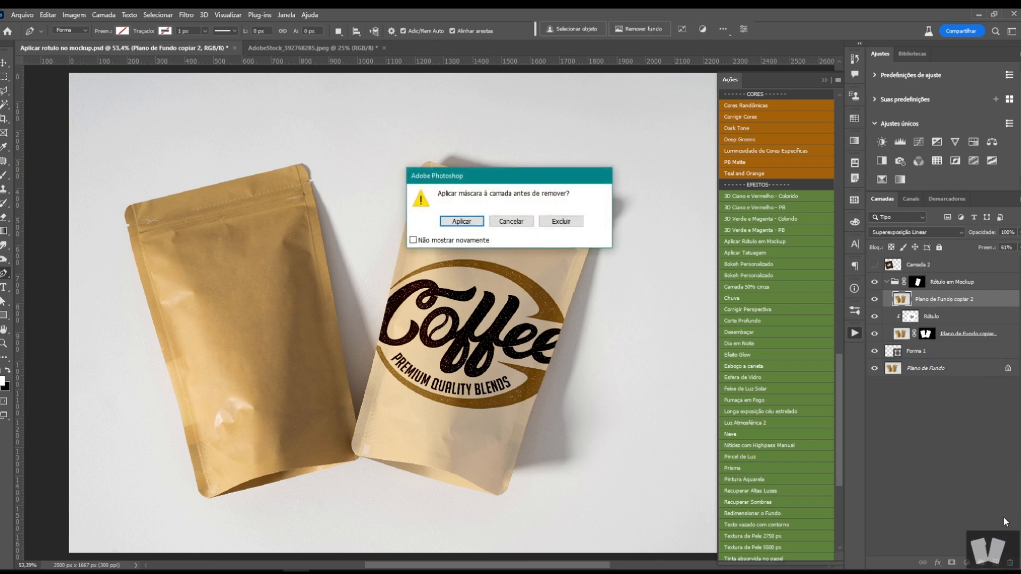
click(461, 222)
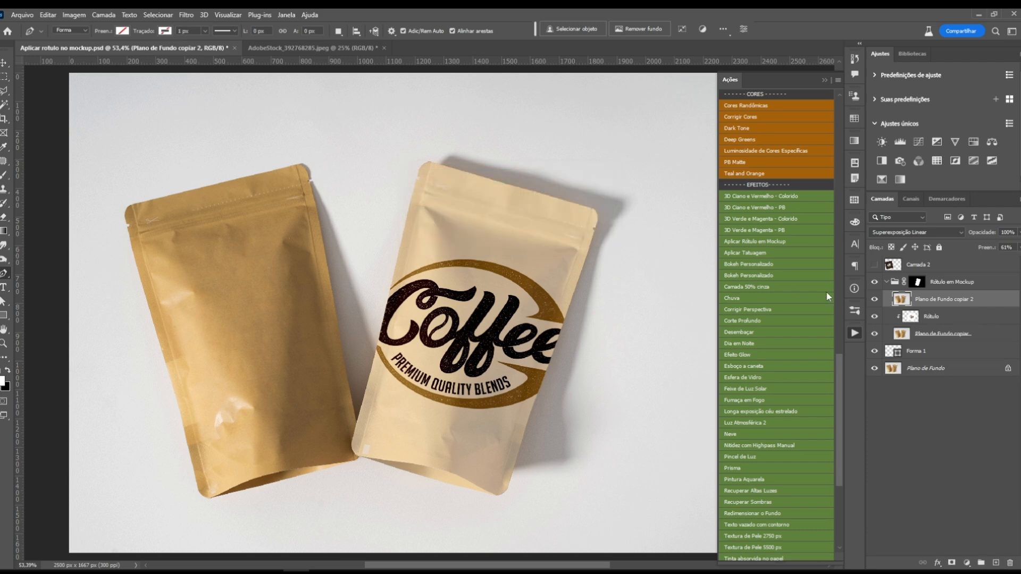
Compare the pouch with and without the label group, and reduce the fill of Plano de Fundo copiar 2 to 49%.
click(875, 282)
click(875, 281)
mouse_move(987, 251)
mouse_down()
mouse_move(969, 250)
mouse_move(996, 253)
mouse_move(982, 255)
mouse_up()
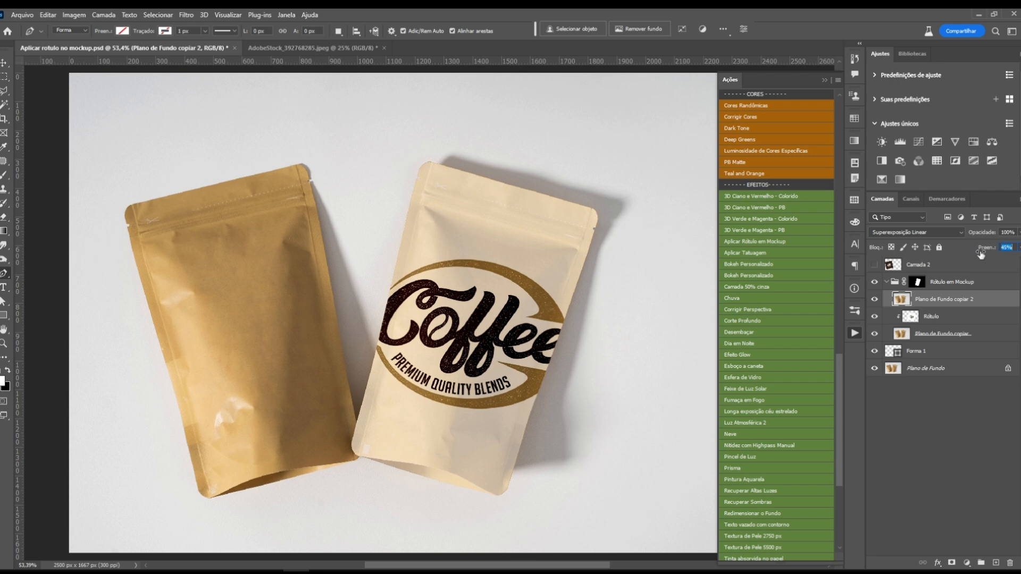
Set the Rótulo layer's Blend If underlying-layer range to 31/212 for shadows and 193/233 for highlights.
click(960, 318)
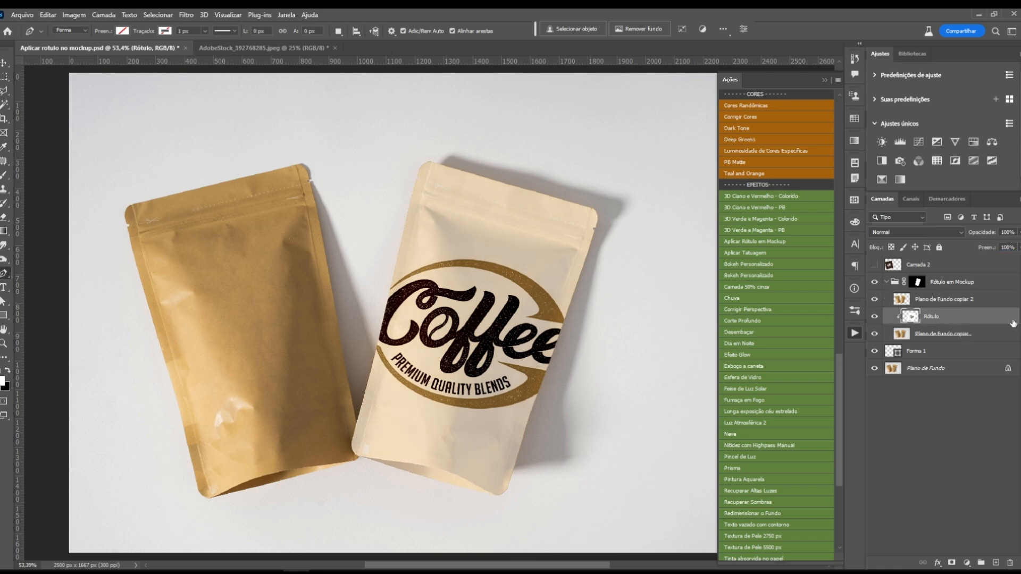
double_click(1010, 320)
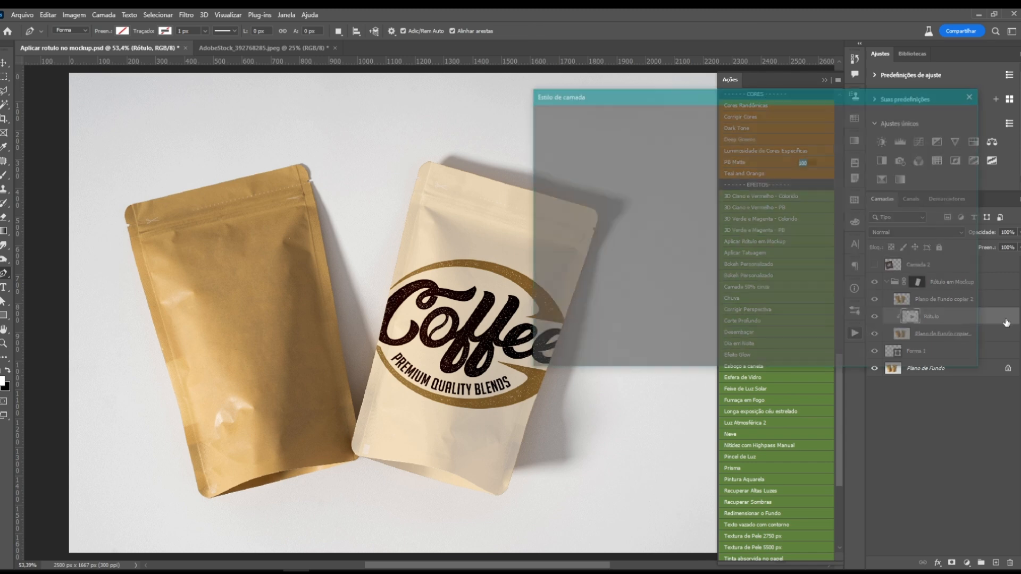
drag(764, 94, 796, 141)
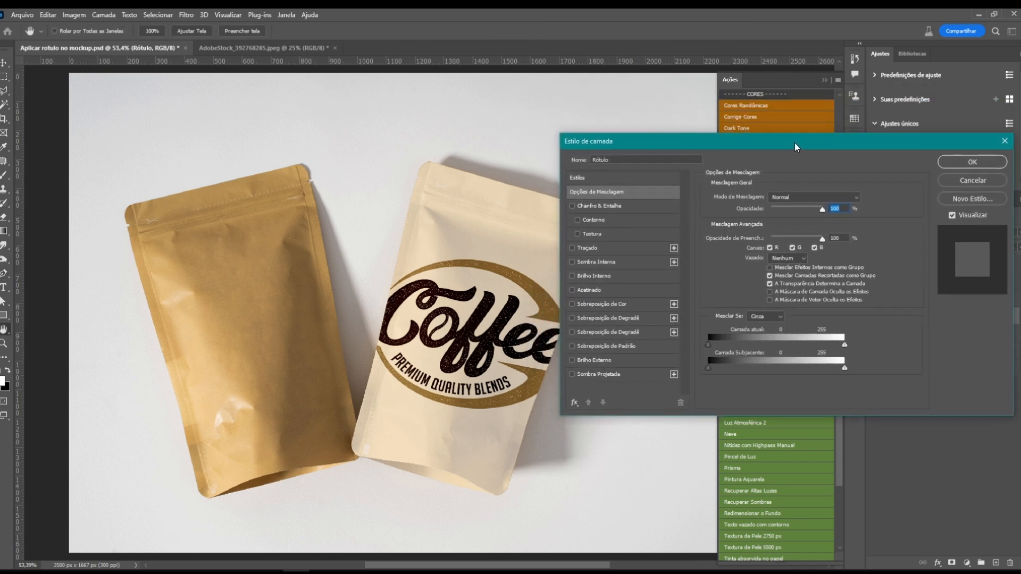
drag(709, 368, 807, 374)
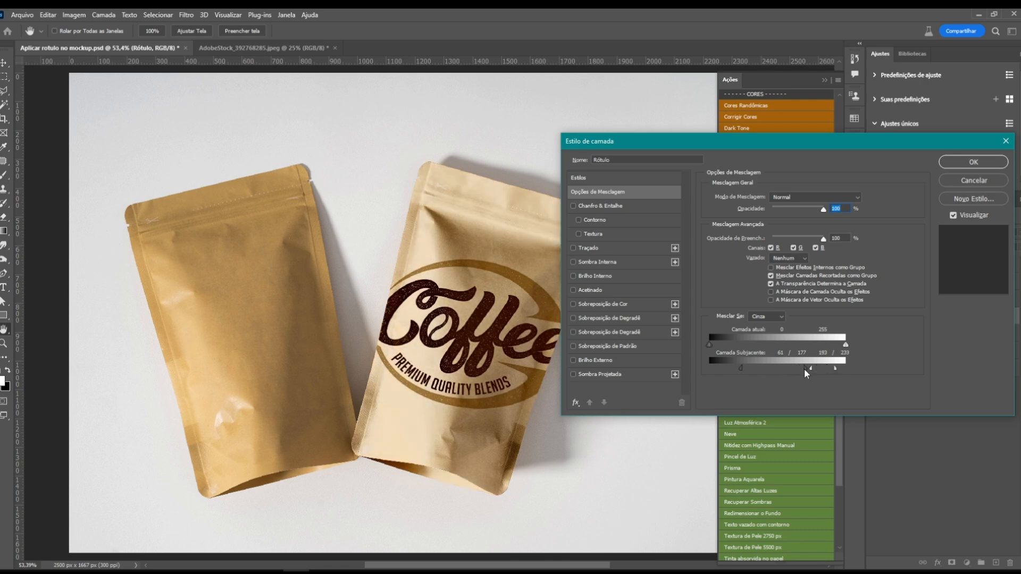
drag(721, 371, 726, 371)
drag(804, 369, 823, 375)
click(965, 164)
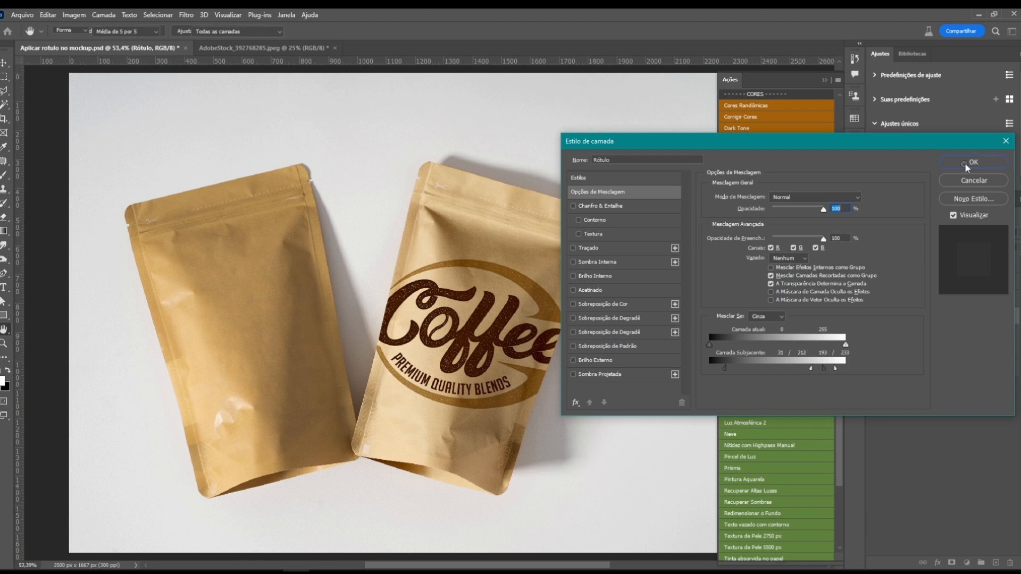
Compare the right pouch with and without the label group, and examine the Coffee label's blending at 100% zoom.
click(875, 283)
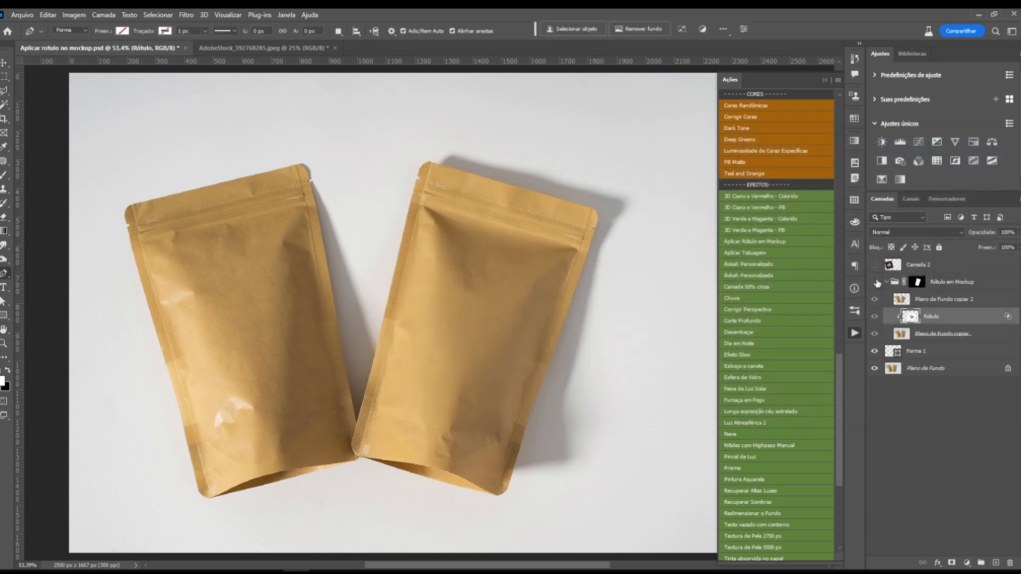
click(875, 283)
click(875, 282)
click(874, 282)
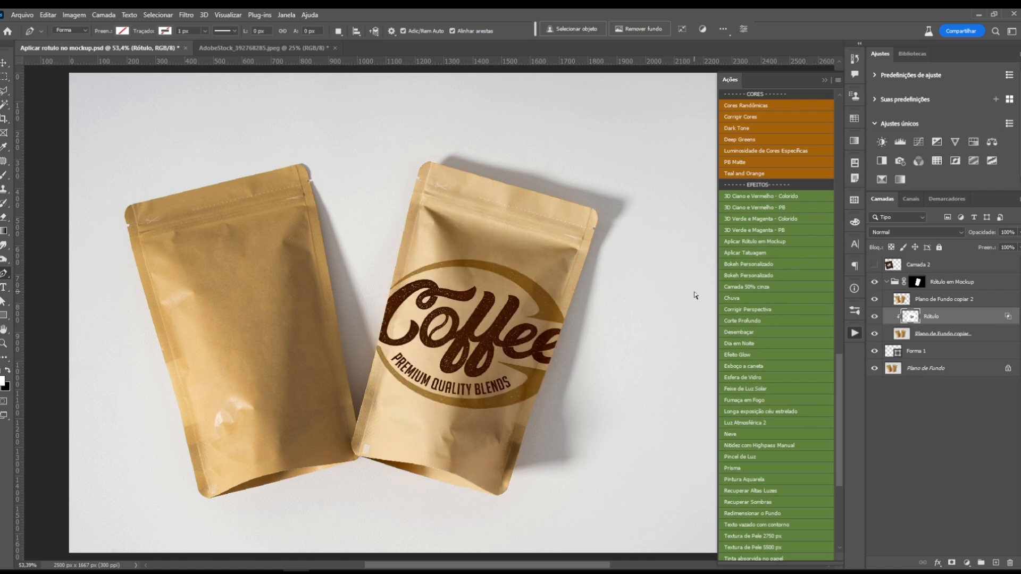
key(ctrl+1)
drag(521, 344, 511, 249)
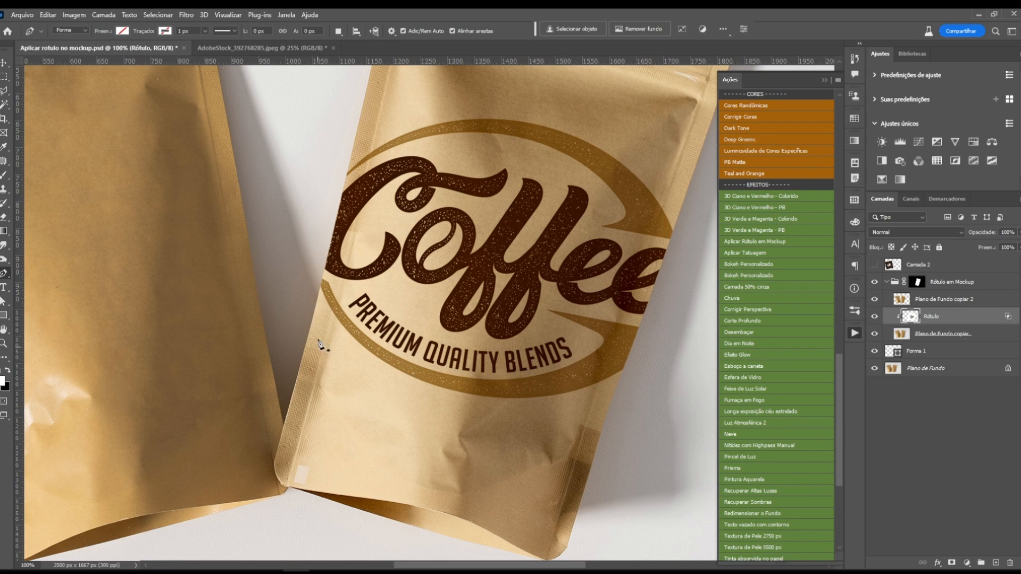
drag(501, 178, 465, 280)
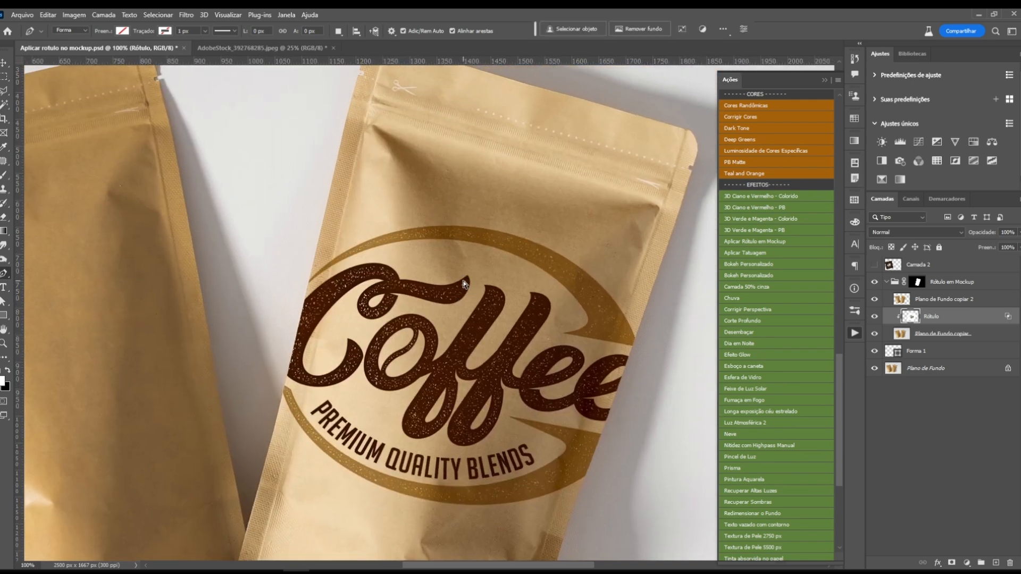
key(ctrl+minus)
key(ctrl+minus)
Hide the Rótulo em Mockup group, duplicate Plano de Fundo and place the copy directly below Camada 2.
click(875, 282)
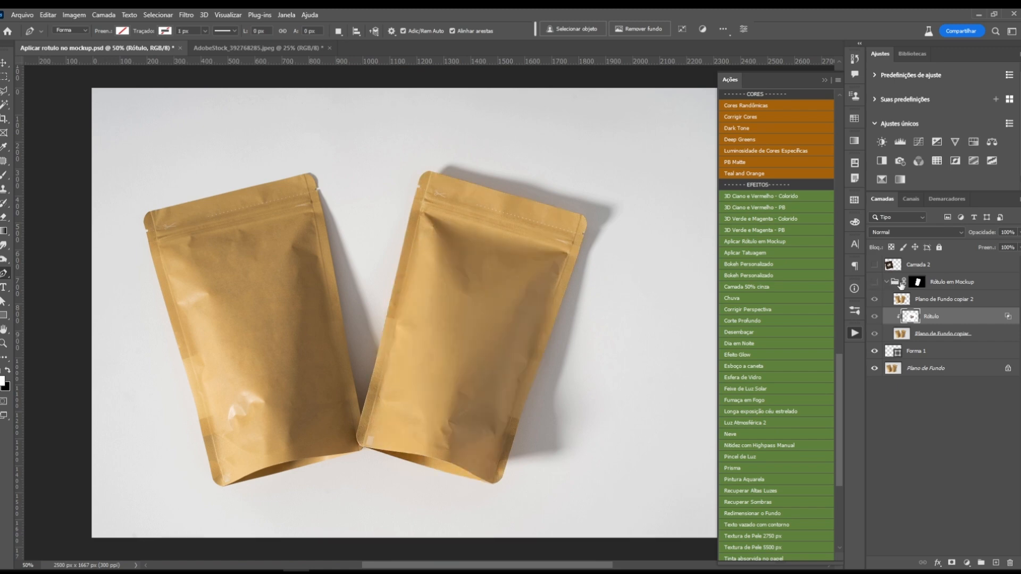
click(918, 266)
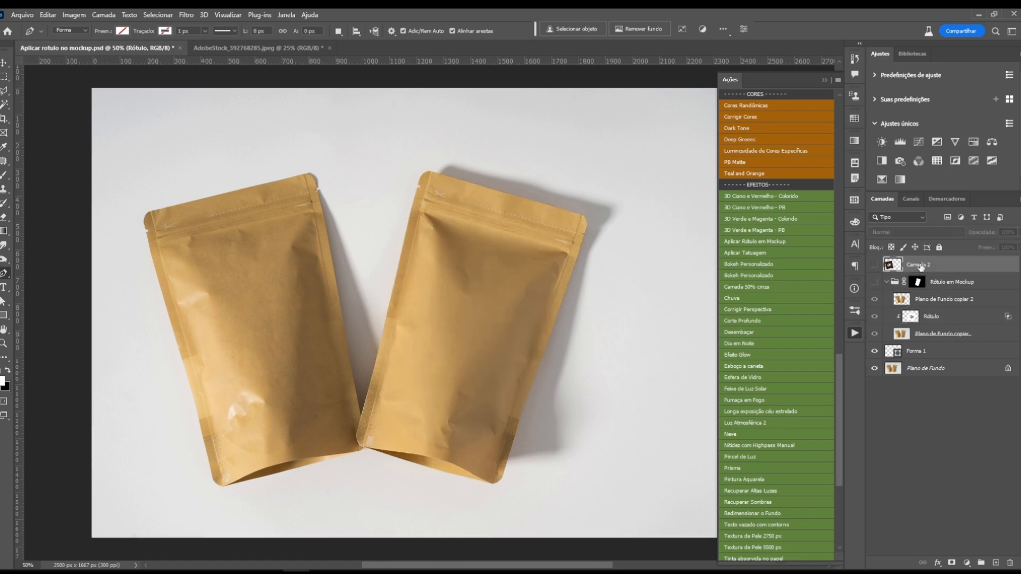
click(931, 369)
key(ctrl+j)
drag(927, 360, 939, 272)
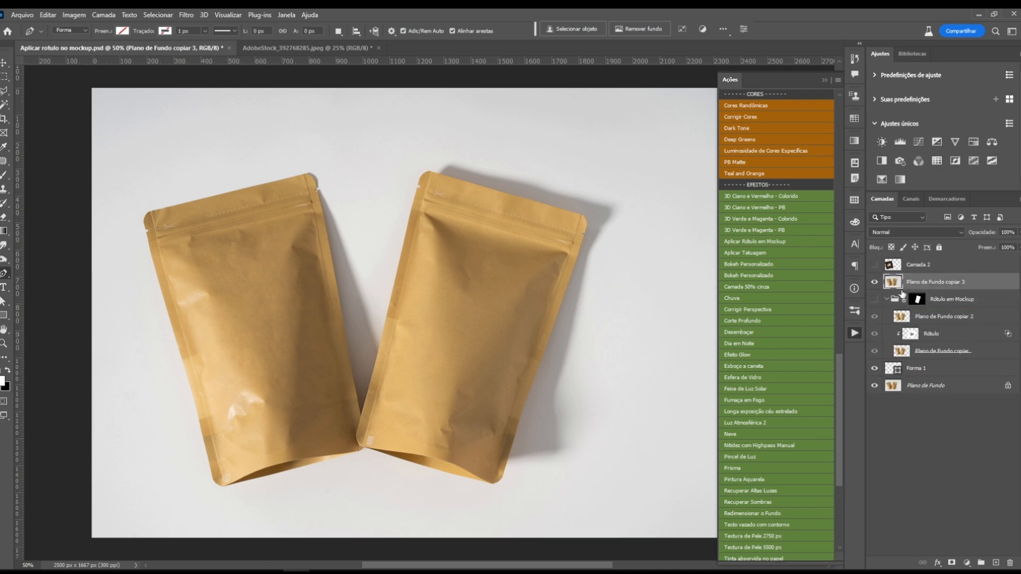
Show and select the Camada 2 artwork layer, and run the Aplicar Rótulo em Mockup action on it.
click(875, 265)
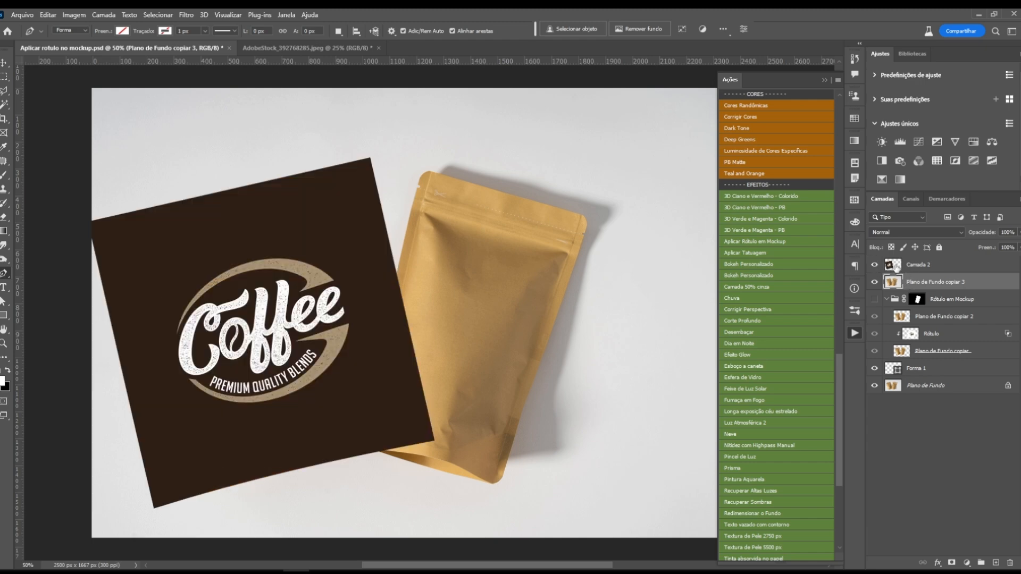
click(892, 266)
click(777, 242)
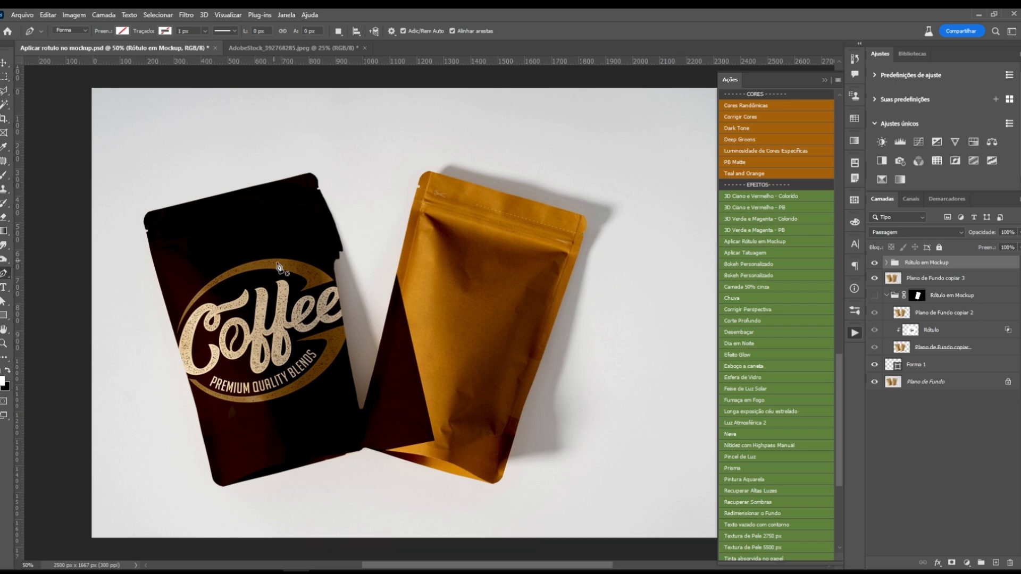
Load the Plano de Fundo copiar 5 mask as a selection and hide the new Rótulo em Mockup group.
click(887, 264)
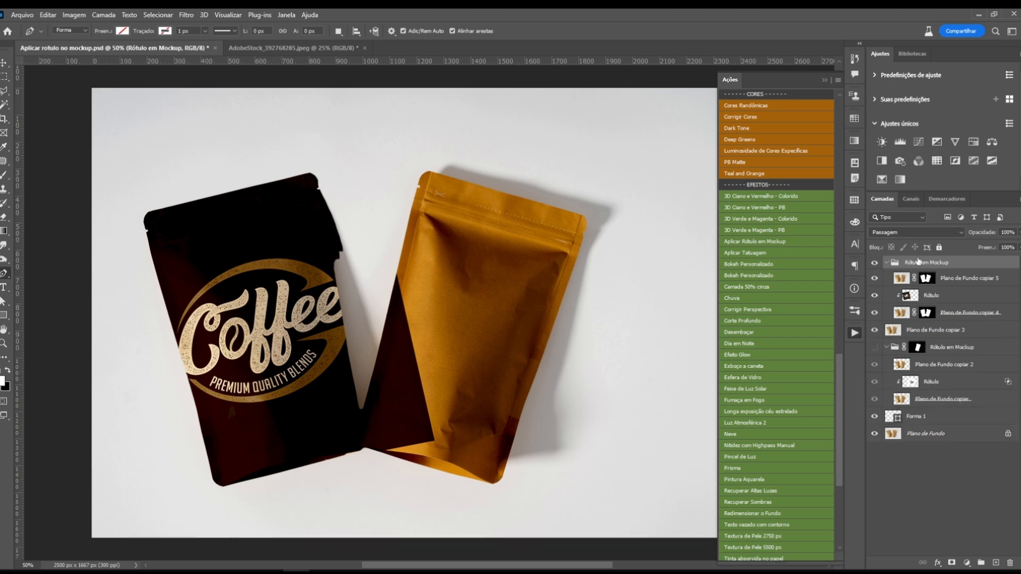
click(924, 282)
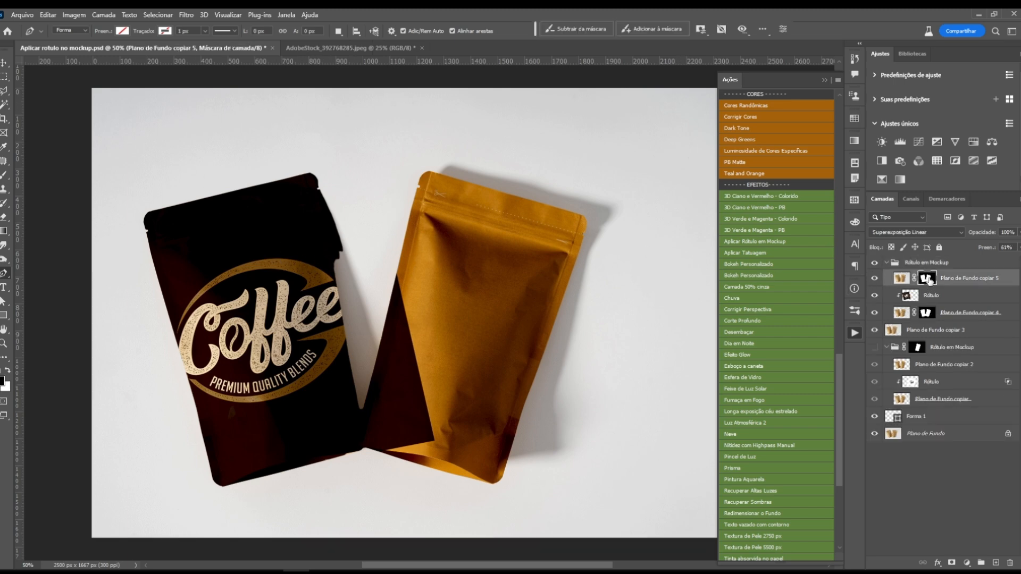
ctrl+click(927, 282)
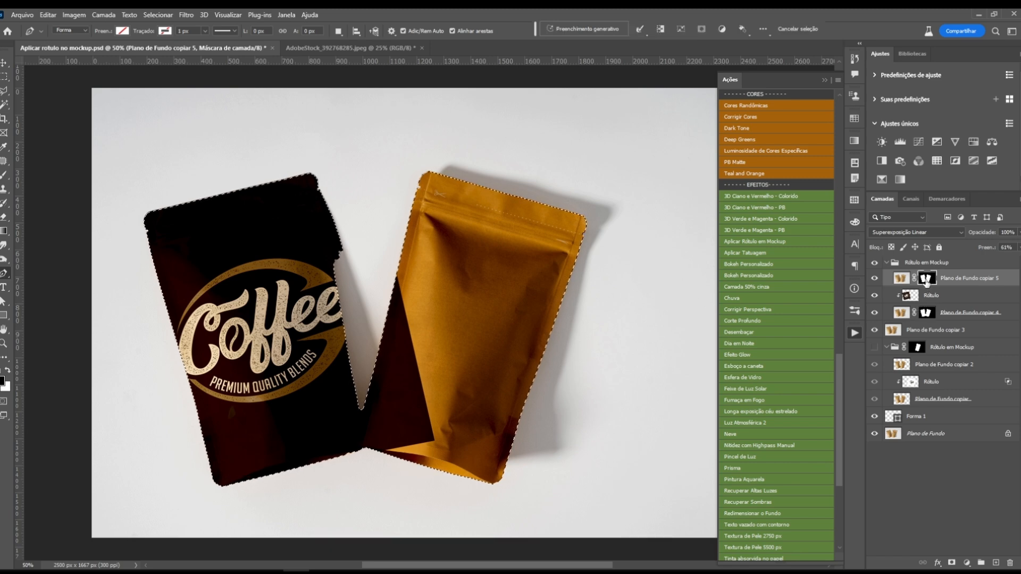
click(874, 263)
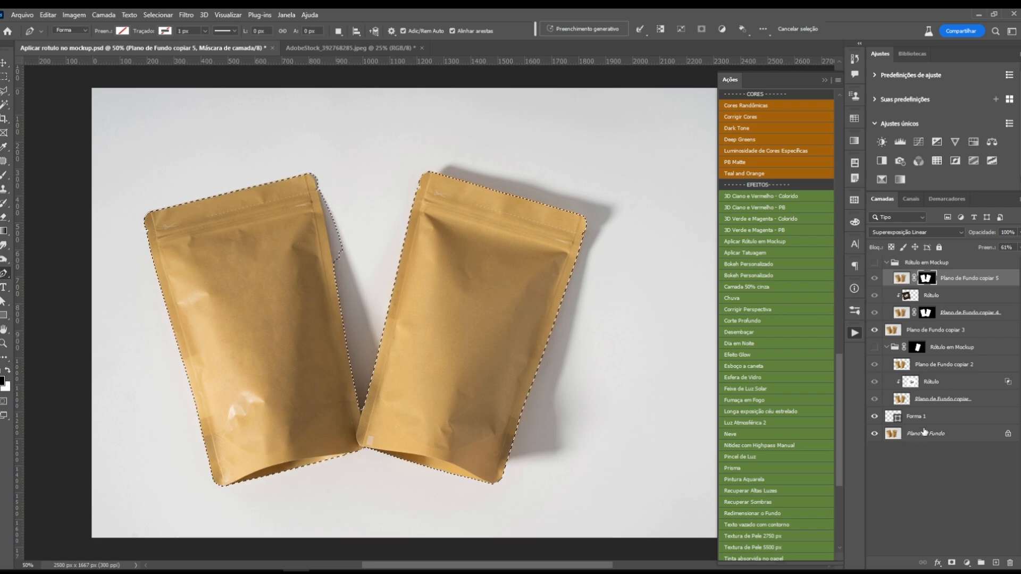
Above Plano de Fundo copiar 3, trace a Pen path up the left pouch's right edge and around its upper-right corner, leaving out the shadow.
click(920, 331)
ctrl+click(337, 225)
ctrl+click(336, 225)
ctrl+click(335, 305)
ctrl+click(339, 307)
click(339, 306)
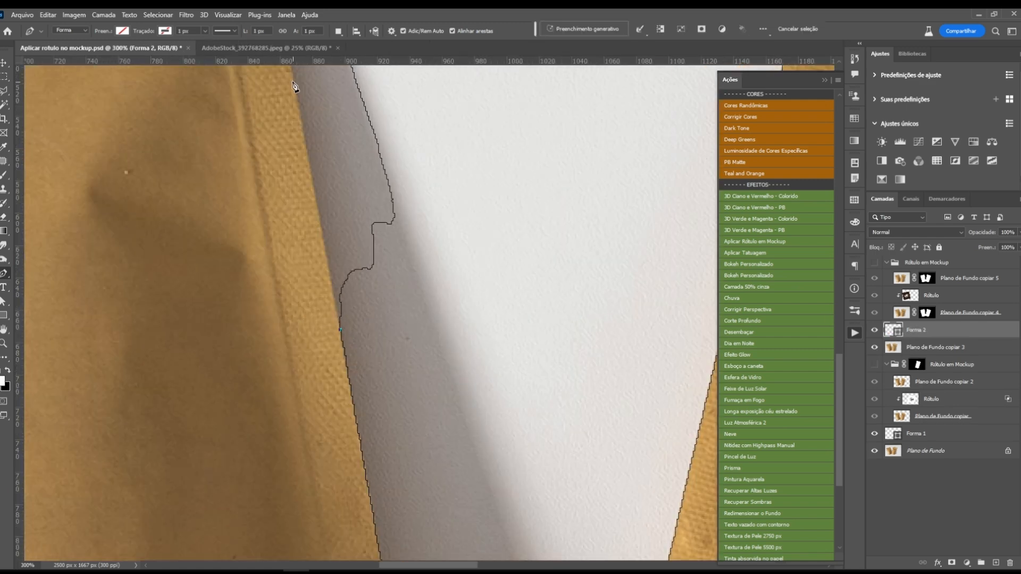
click(294, 72)
drag(322, 90, 388, 531)
drag(311, 290, 308, 281)
click(299, 287)
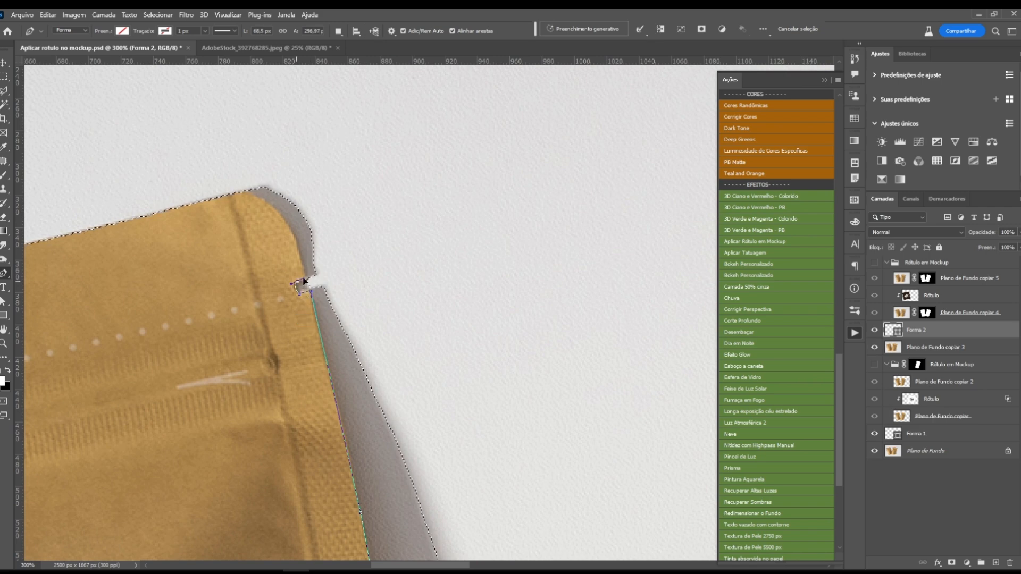
click(307, 279)
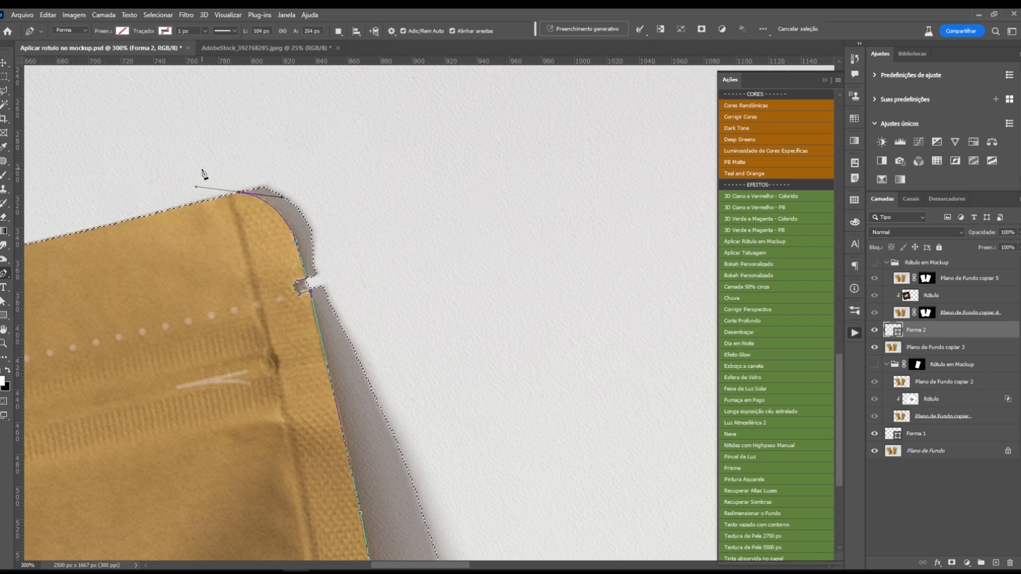
Continue the path in a wide loop around the outside of the right pouch to below its bottom edge.
drag(209, 161, 227, 139)
click(288, 127)
click(388, 182)
key(ctrl+minus)
key(ctrl+minus)
key(ctrl+minus)
drag(436, 208, 333, 169)
click(394, 105)
drag(635, 165, 619, 233)
drag(549, 482, 524, 502)
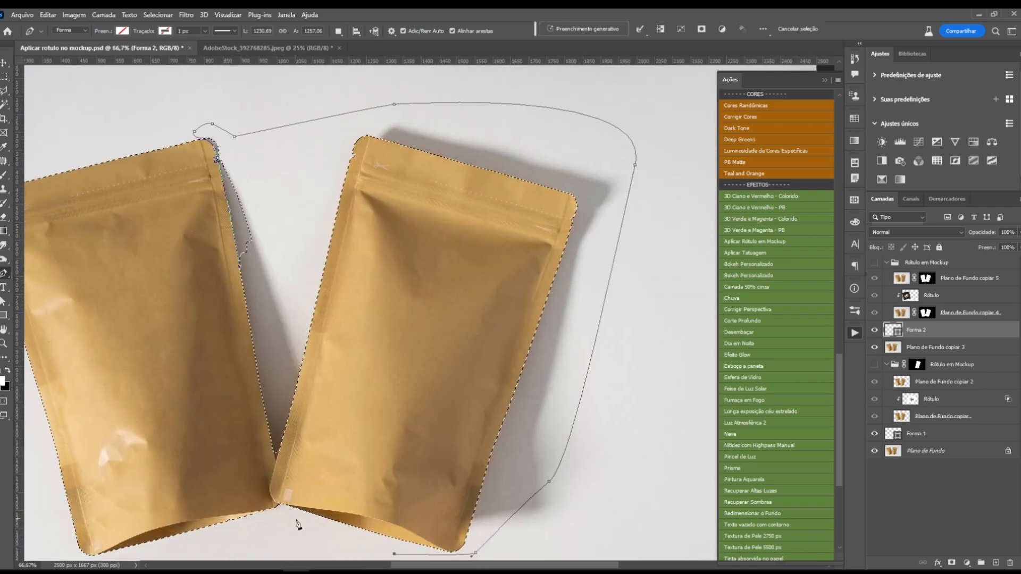
Trace the path around the right pouch's lower-left corner and up through the gap between the two pouches.
scroll(268, 508, up, 5)
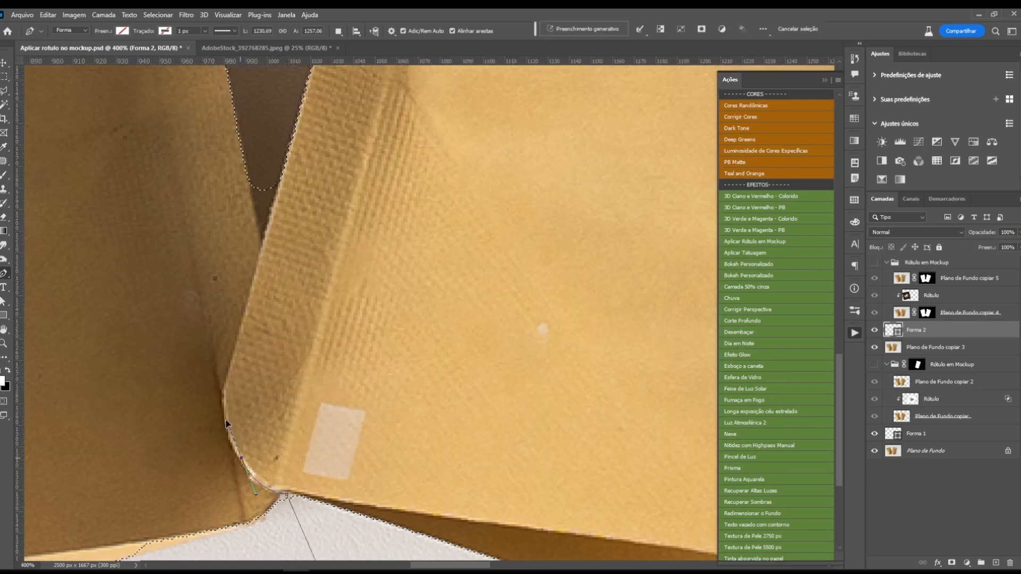
drag(223, 391, 233, 355)
mouse_move(220, 425)
mouse_down()
mouse_move(238, 447)
mouse_move(224, 431)
mouse_up()
click(245, 153)
click(260, 106)
key(ctrl+minus)
key(ctrl+minus)
drag(257, 104, 255, 389)
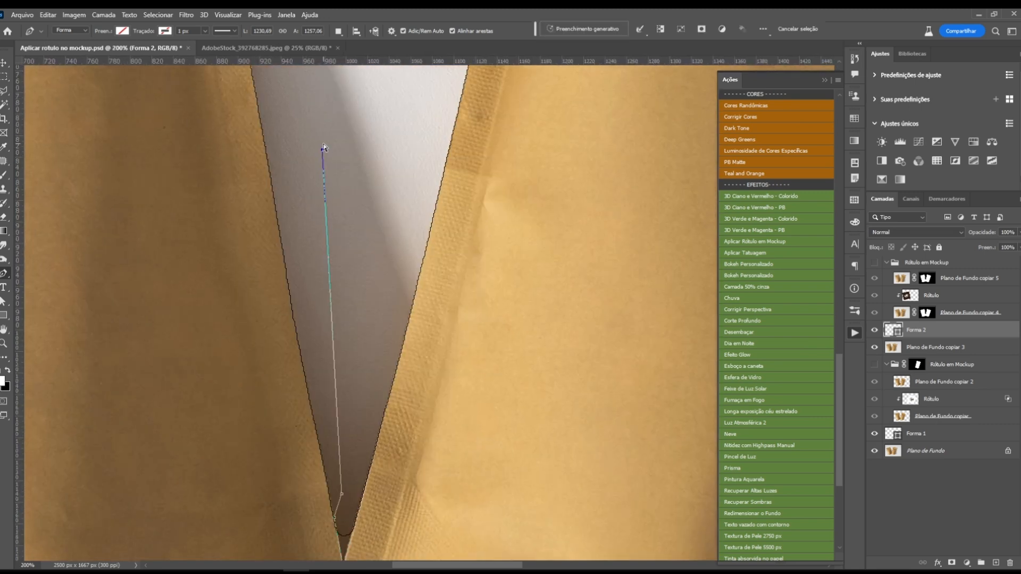
Convert the path to a selection with 0 px feather, subtracting it from the current selection so only the left pouch stays selected.
key(ctrl+minus)
right_click(402, 121)
click(458, 187)
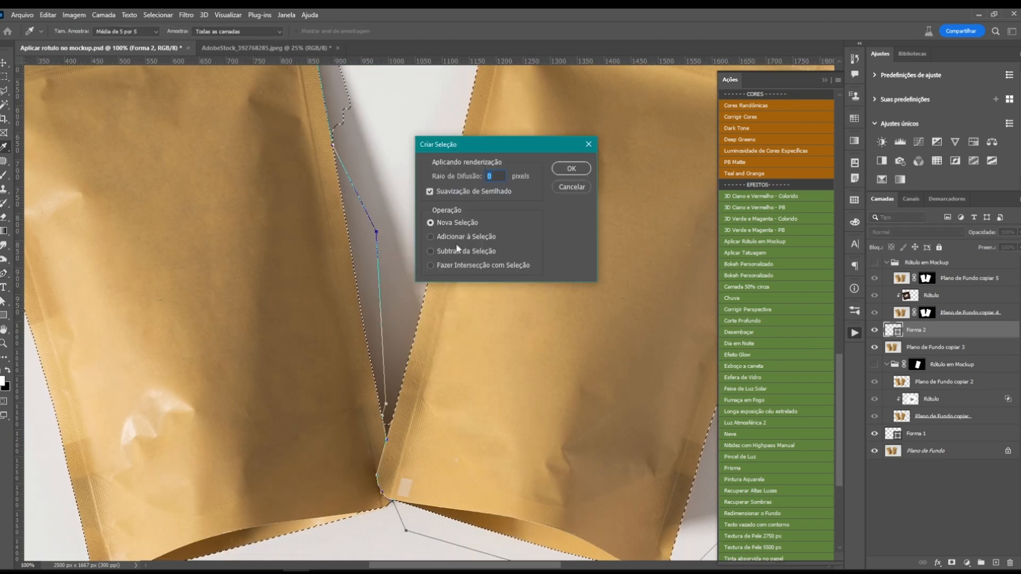
click(575, 168)
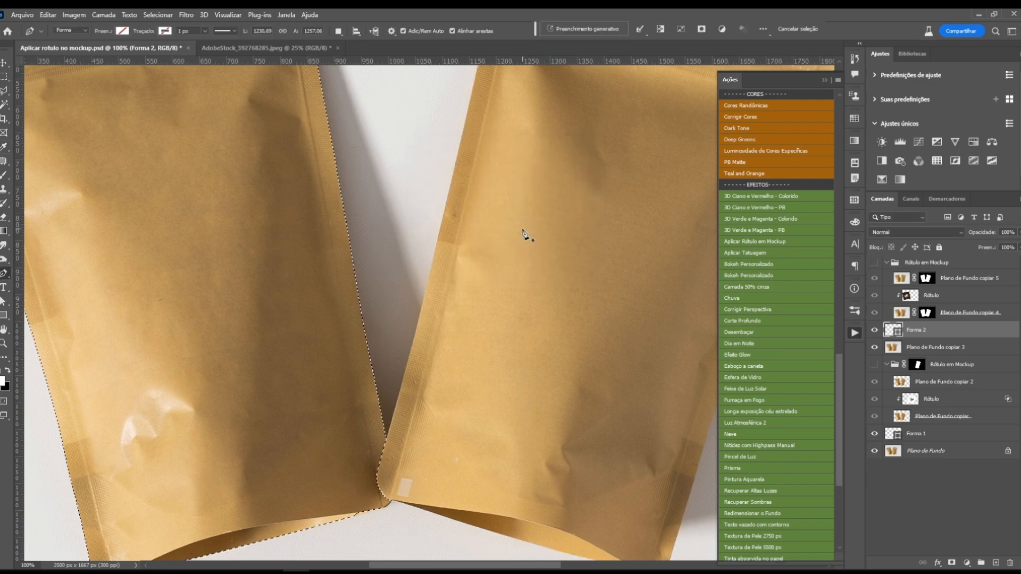
Trace a Pen path along the left pouch's bottom edge near the pouch overlap and add the enclosed area to the selection.
drag(478, 302, 580, 155)
ctrl+click(463, 362)
ctrl+click(456, 368)
click(280, 409)
click(548, 333)
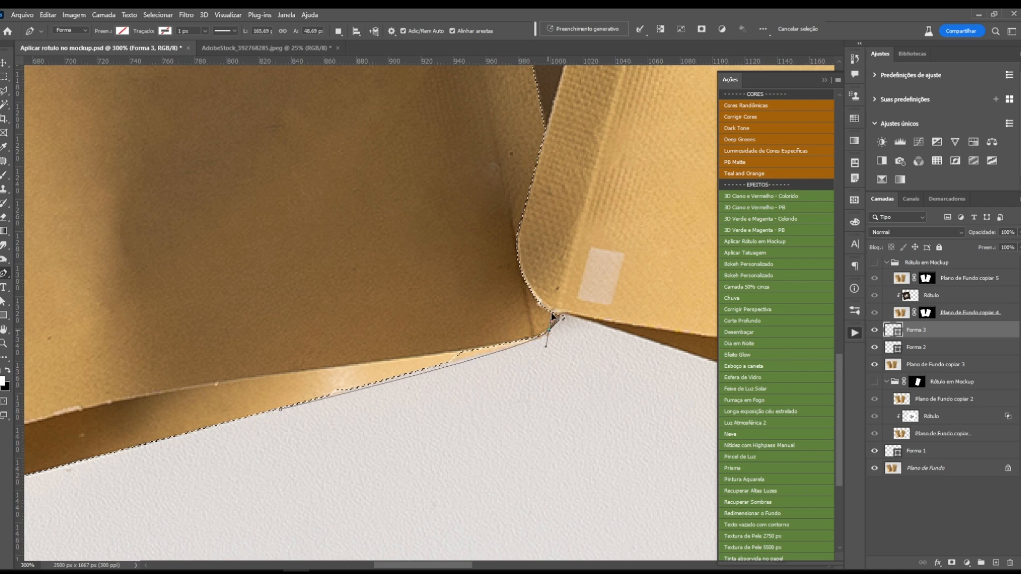
drag(414, 377, 414, 373)
click(530, 282)
click(248, 265)
click(280, 409)
right_click(321, 328)
click(367, 346)
key(Return)
Trim the stray area at the left pouch's lower-right corner out of the selection with the Lasso tool.
key(l)
key(alt)
mouse_move(567, 334)
mouse_down()
mouse_move(538, 303)
mouse_move(548, 306)
mouse_up()
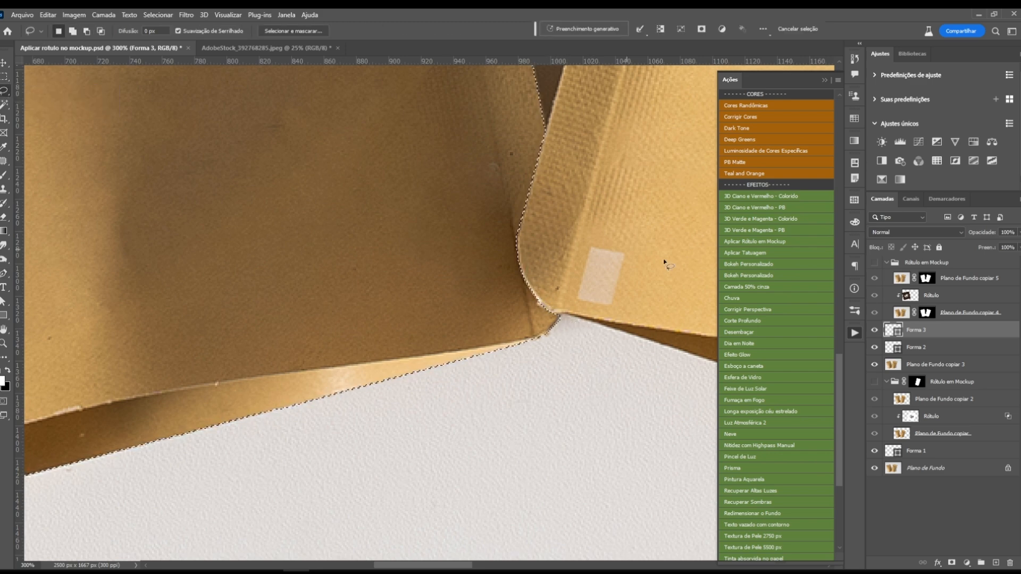
Examine the selection outline around the left pouch up close and across the whole image.
drag(342, 271, 661, 191)
drag(266, 282, 526, 210)
drag(256, 86, 313, 441)
drag(303, 340, 319, 505)
drag(478, 181, 119, 300)
drag(681, 189, 378, 223)
key(ctrl+0)
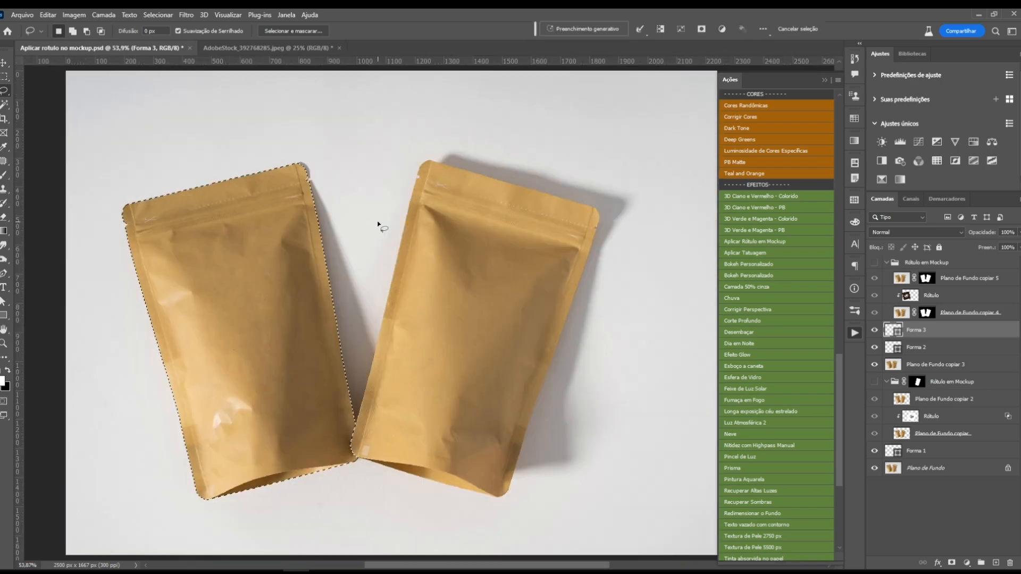
Show the upper Rótulo em Mockup group and mask it with the left pouch selection.
click(875, 262)
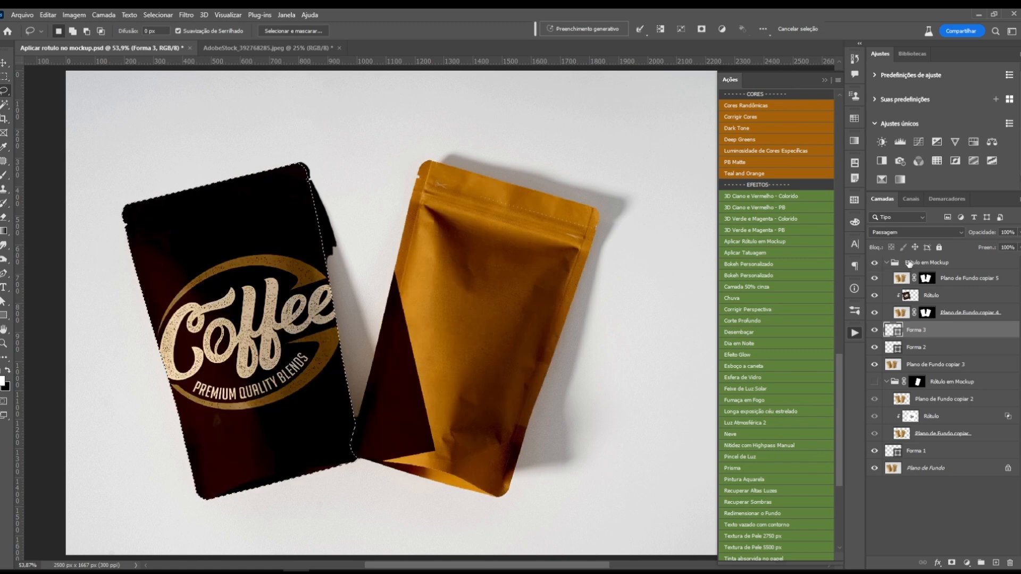
click(910, 263)
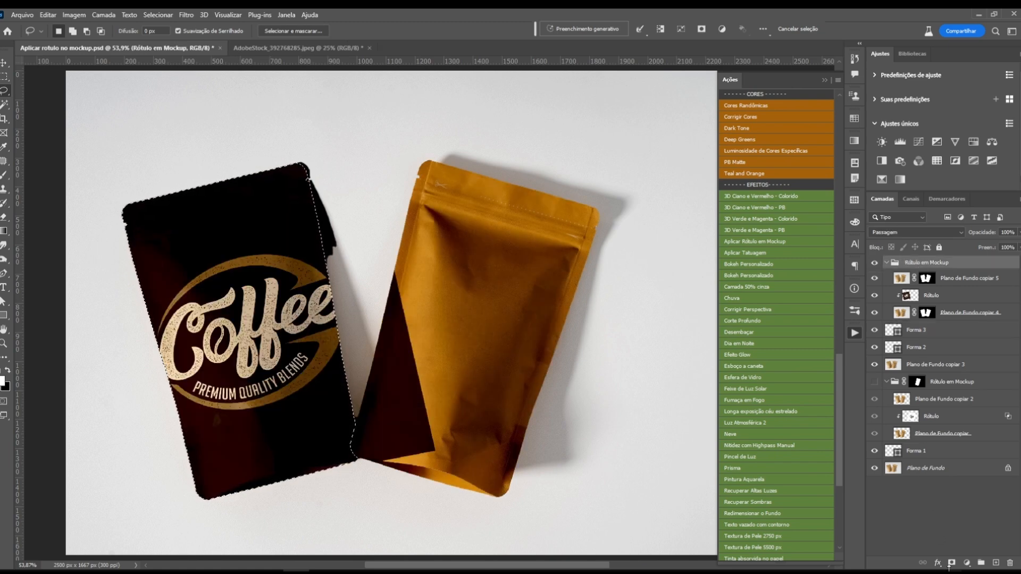
click(952, 563)
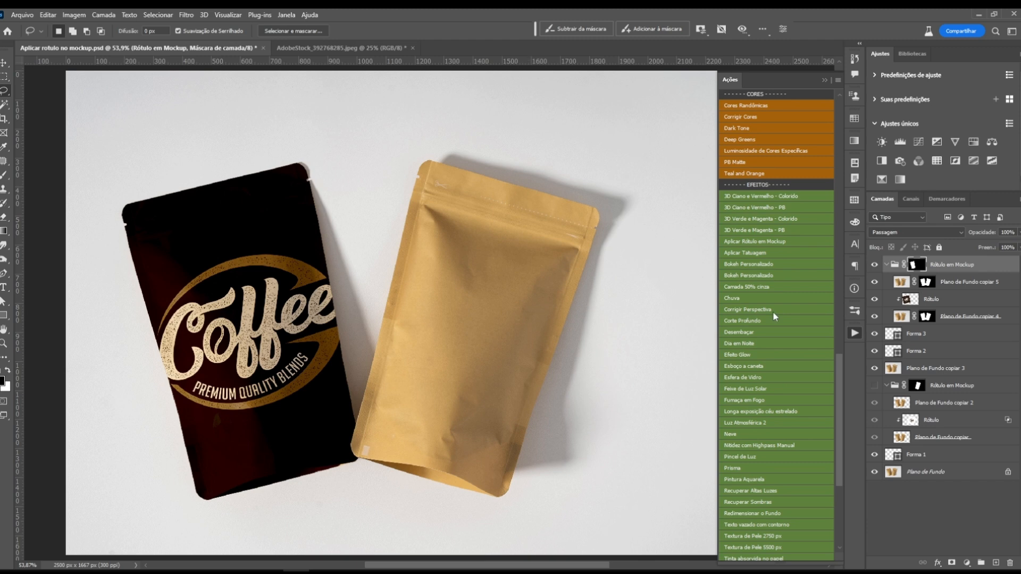
Apply the layer masks of Plano de Fundo copiar 5 and Plano de Fundo copiar 4 to their layers.
click(927, 282)
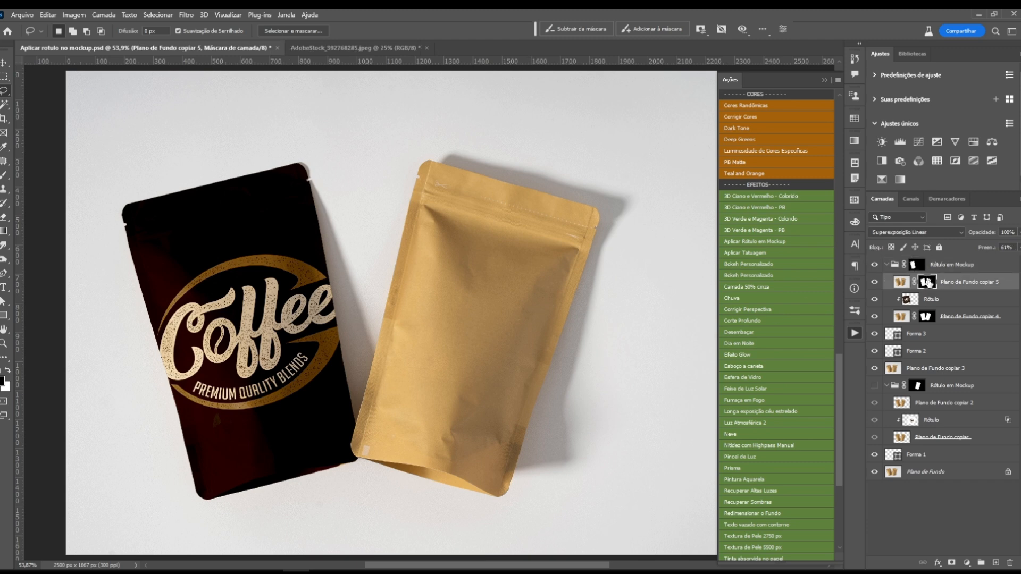
drag(928, 283, 1010, 563)
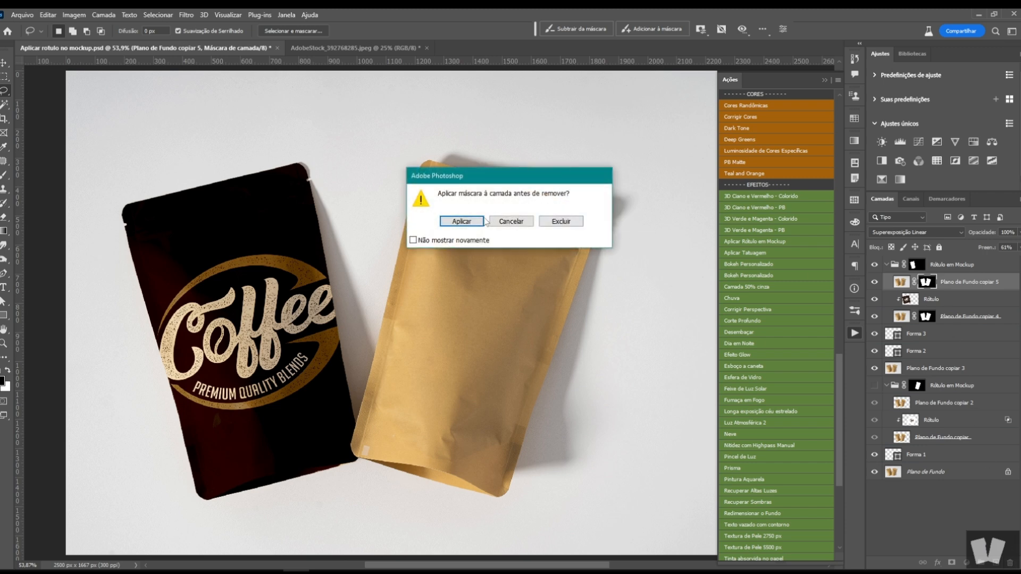
click(468, 222)
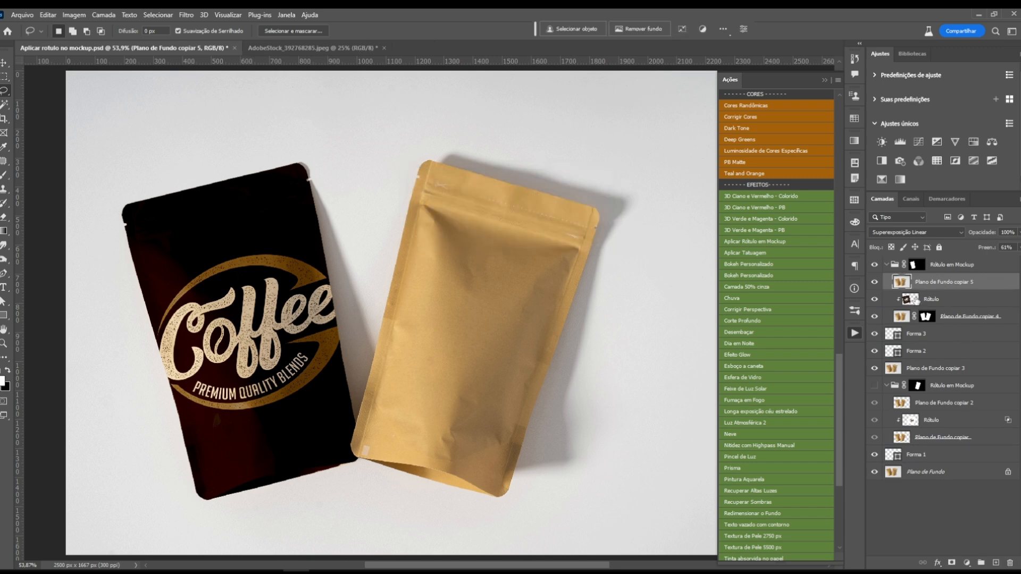
drag(929, 318, 1010, 563)
Compare the left pouch with and without the label group, and reduce the fill of Plano de Fundo copiar 5 to 18%.
click(935, 270)
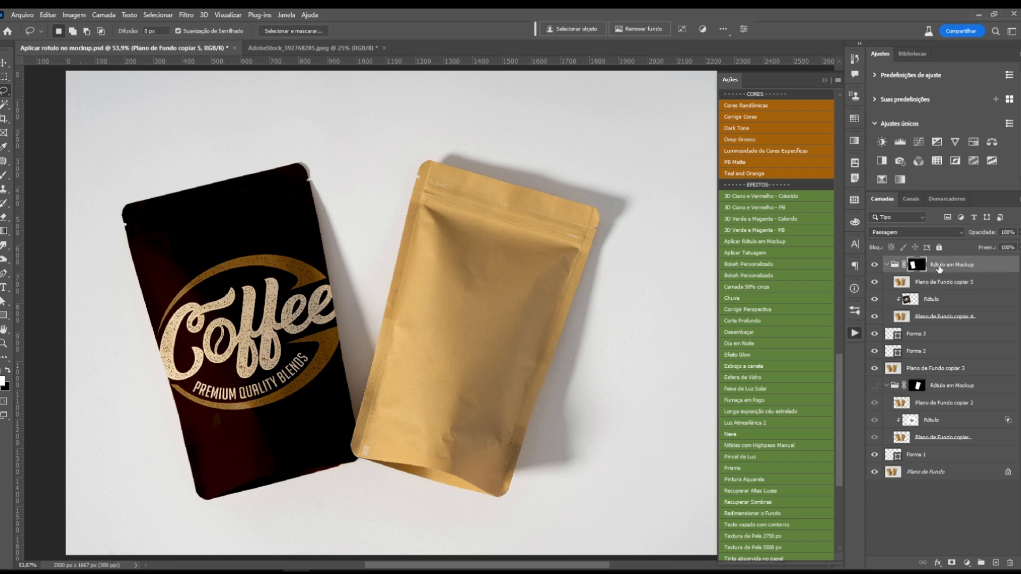
click(873, 265)
click(874, 265)
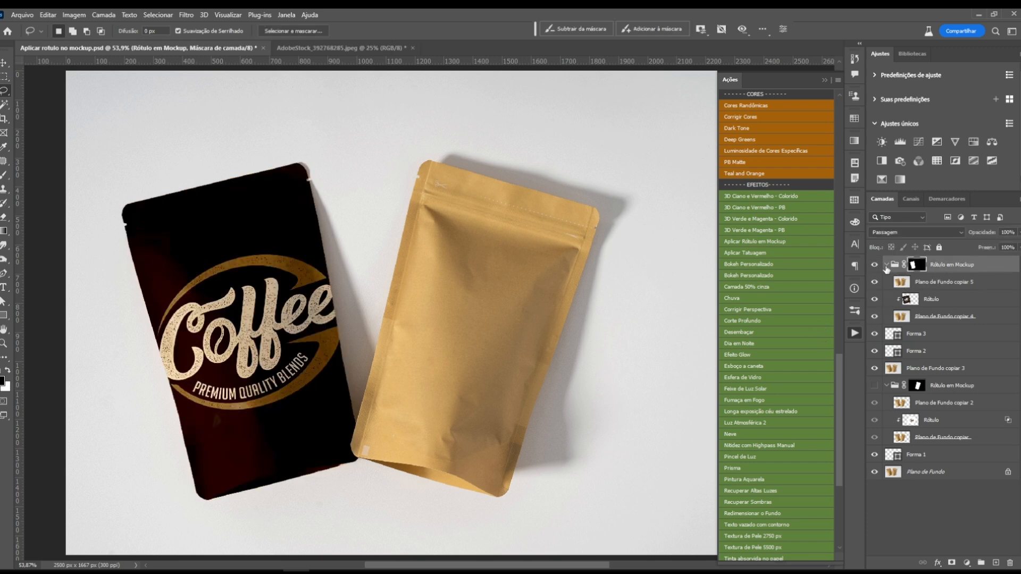
click(930, 281)
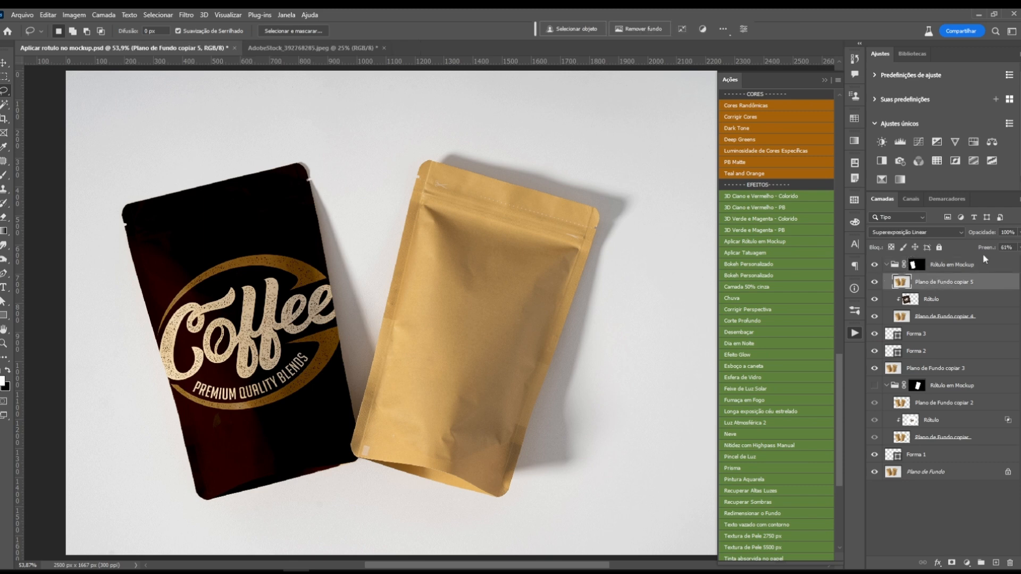
drag(971, 251, 965, 253)
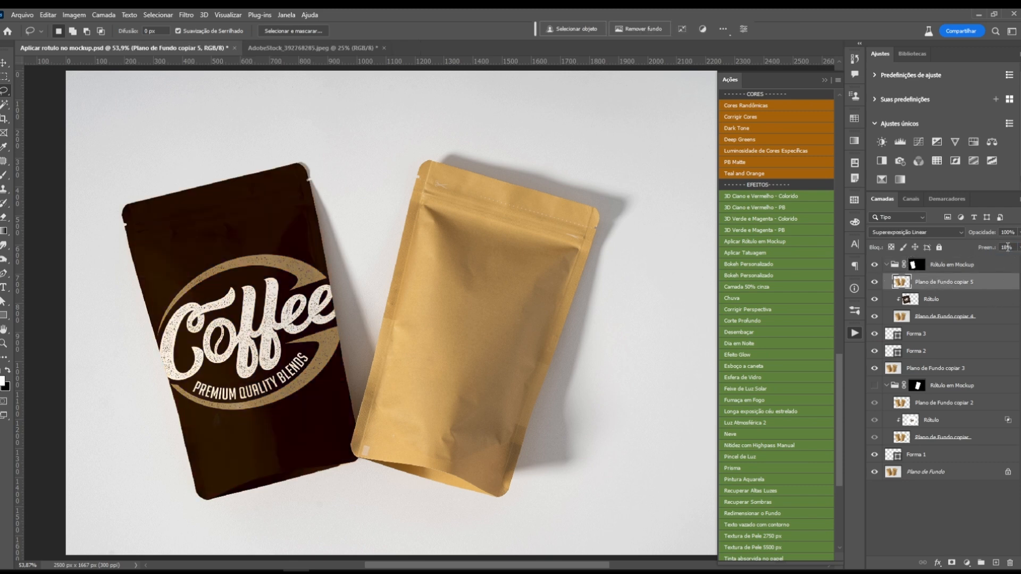
Set the upper Rótulo layer's Blend If underlying-layer range to 35/219 for shadows and 83/255 for highlights.
click(966, 300)
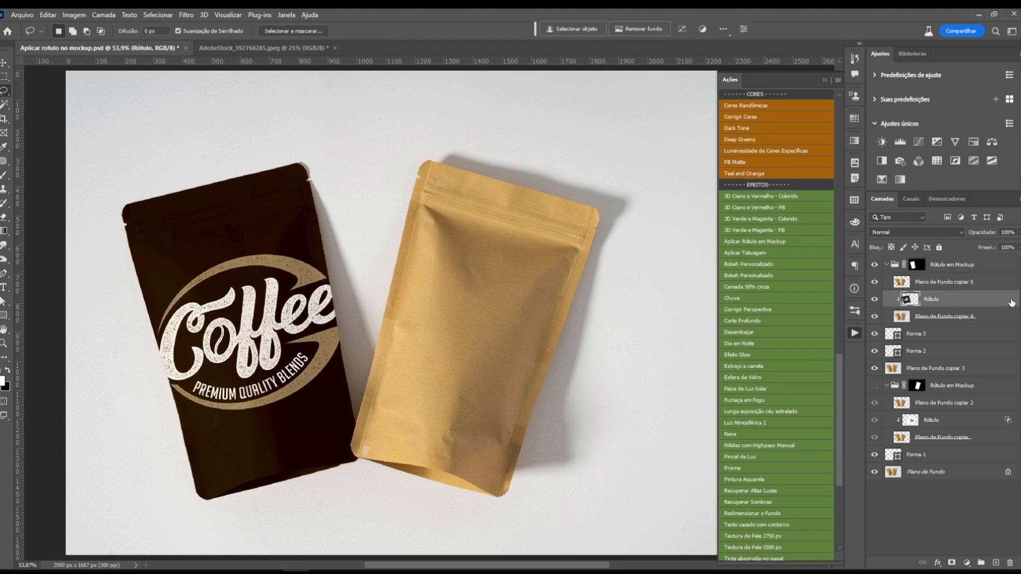
double_click(1011, 303)
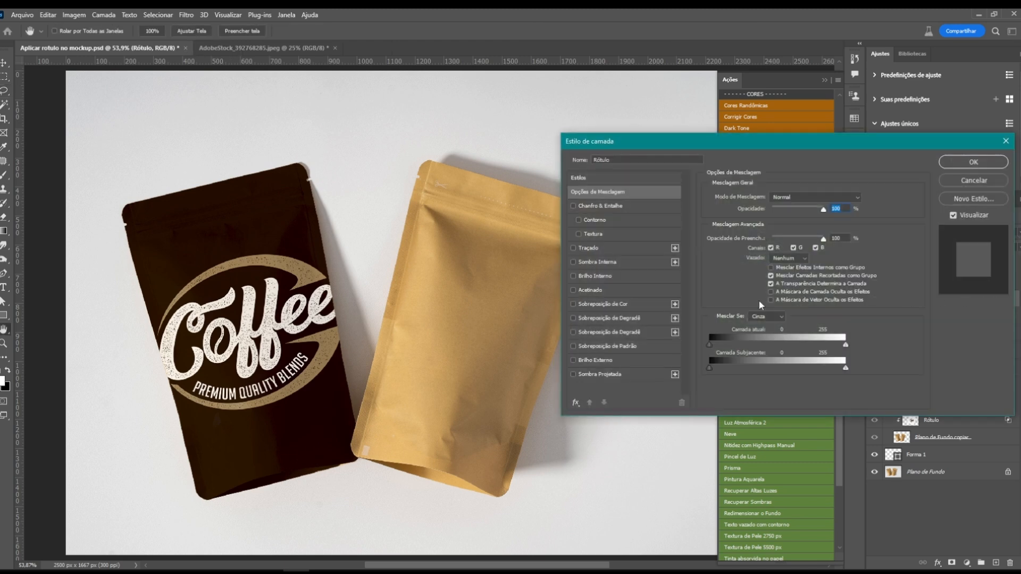
drag(710, 367, 737, 371)
drag(845, 367, 719, 368)
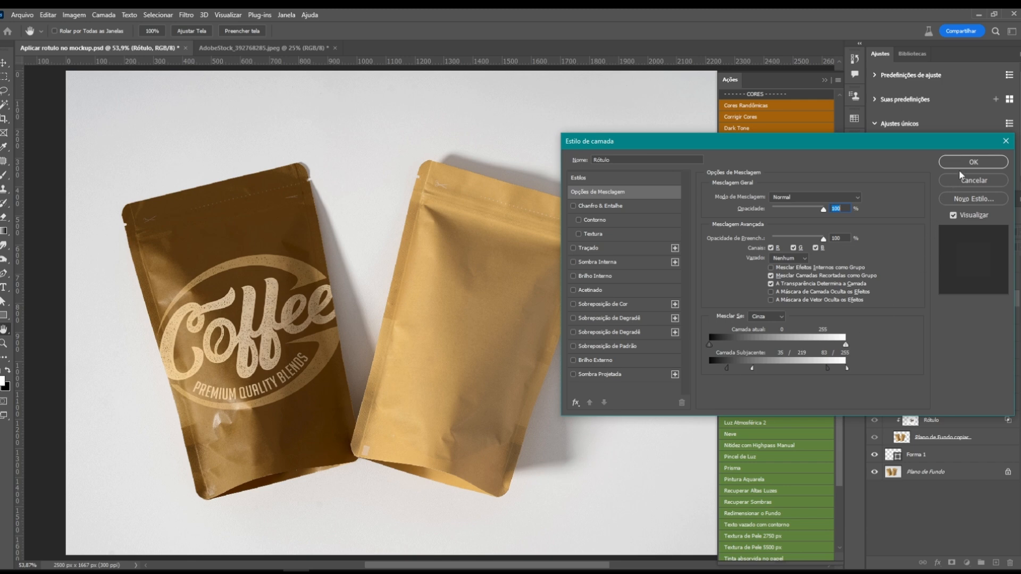
click(973, 162)
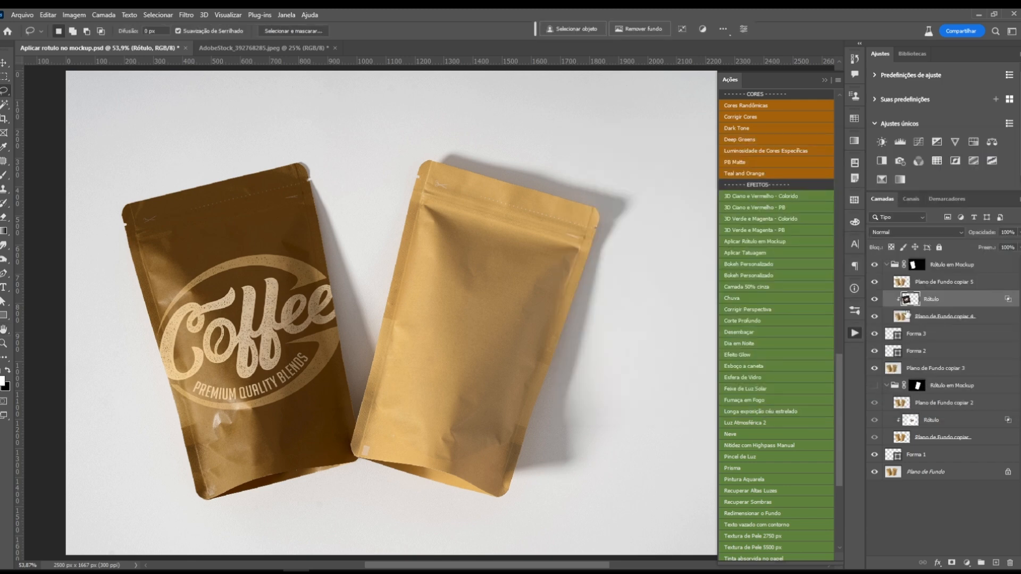
Set the fill of the Plano de Fundo copiar 5 layer to 23%.
click(938, 282)
drag(981, 250, 983, 251)
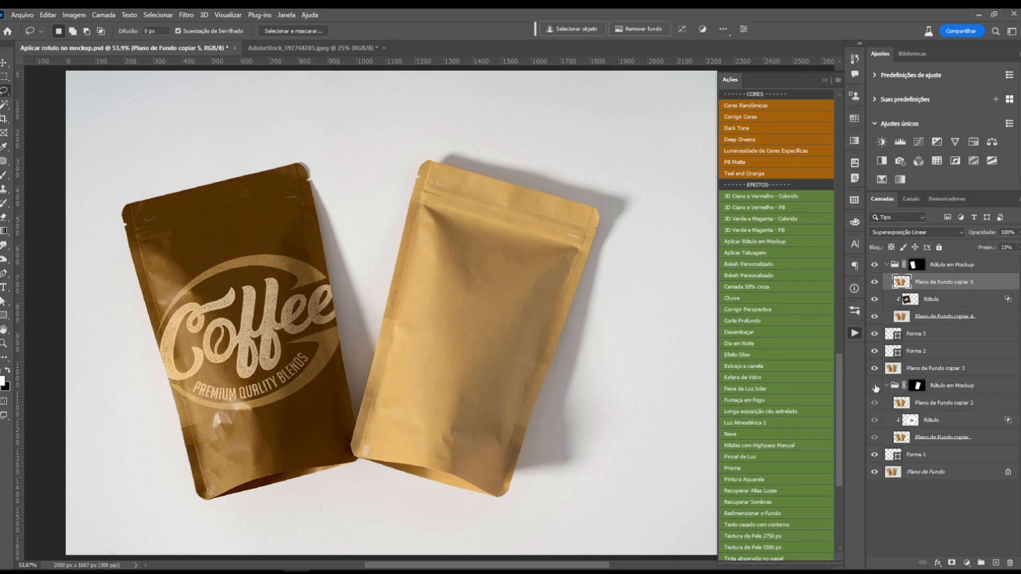
Show the lower Rótulo em Mockup group and delete the Plano de Fundo copiar 3, Forma 2 and Forma 3 layers.
click(922, 371)
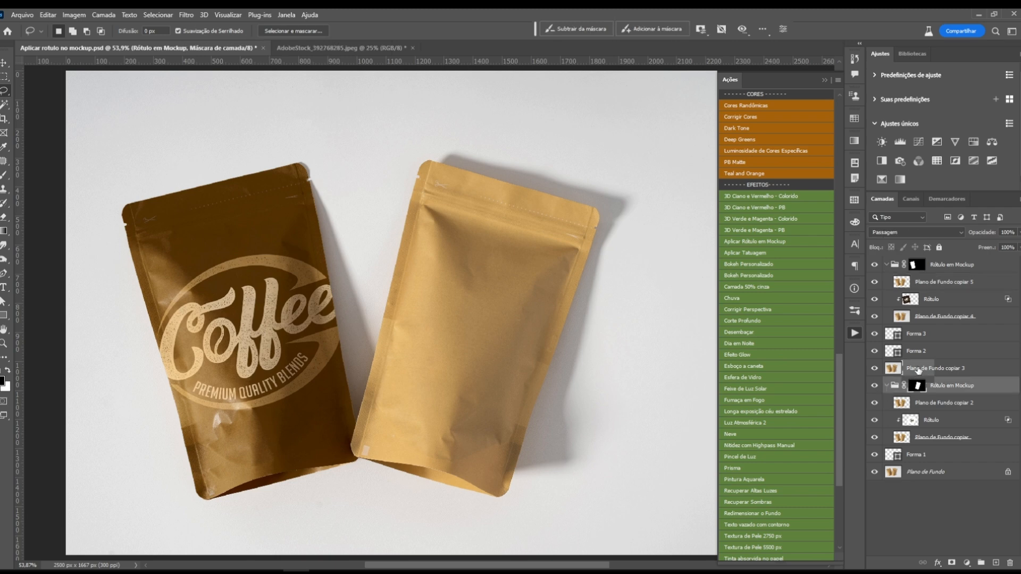
key(Delete)
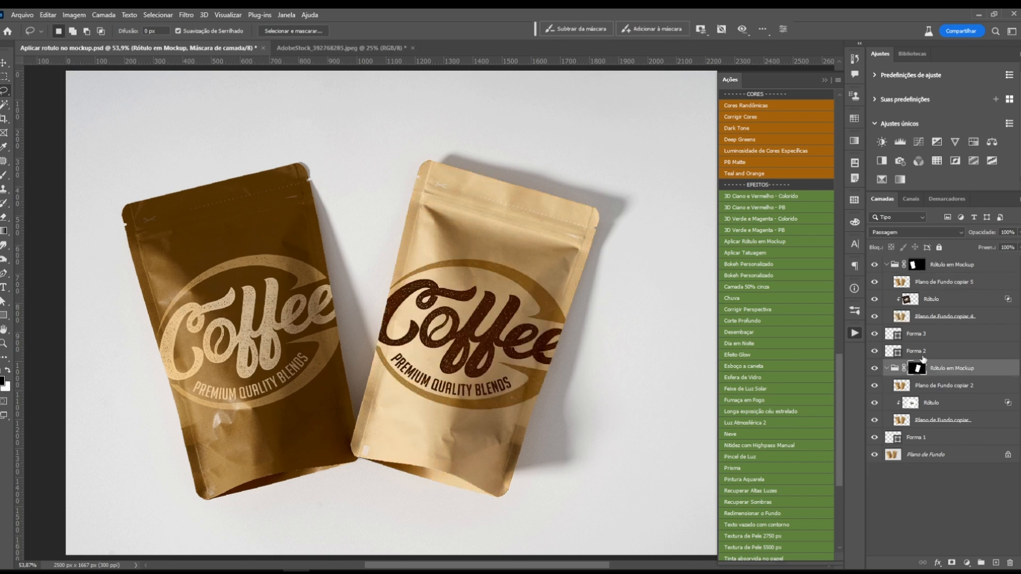
click(928, 352)
key(Delete)
click(934, 336)
key(Delete)
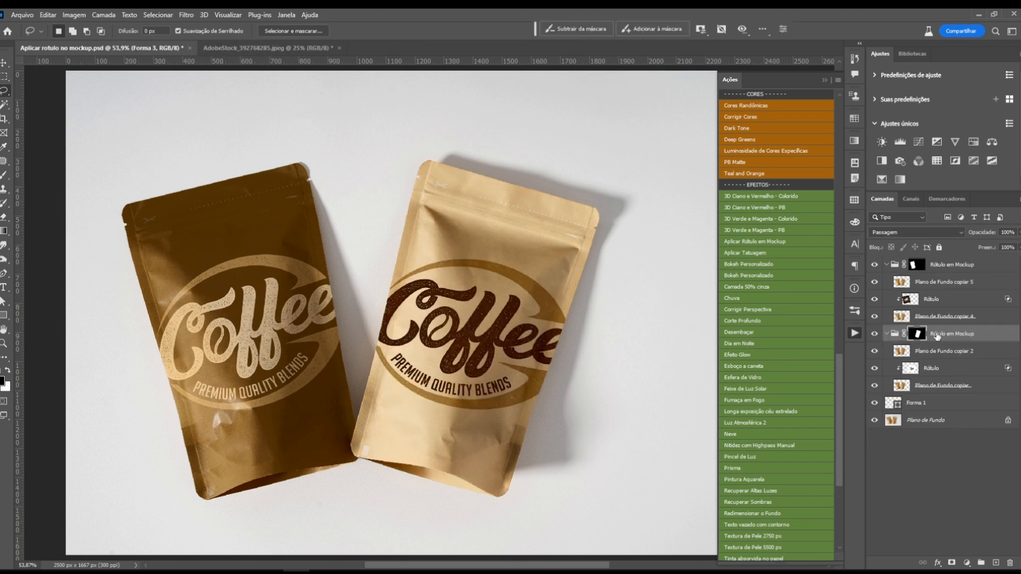
Compare both pouches with and without their labels by toggling the visibility of each Rótulo em Mockup group.
click(875, 264)
click(875, 265)
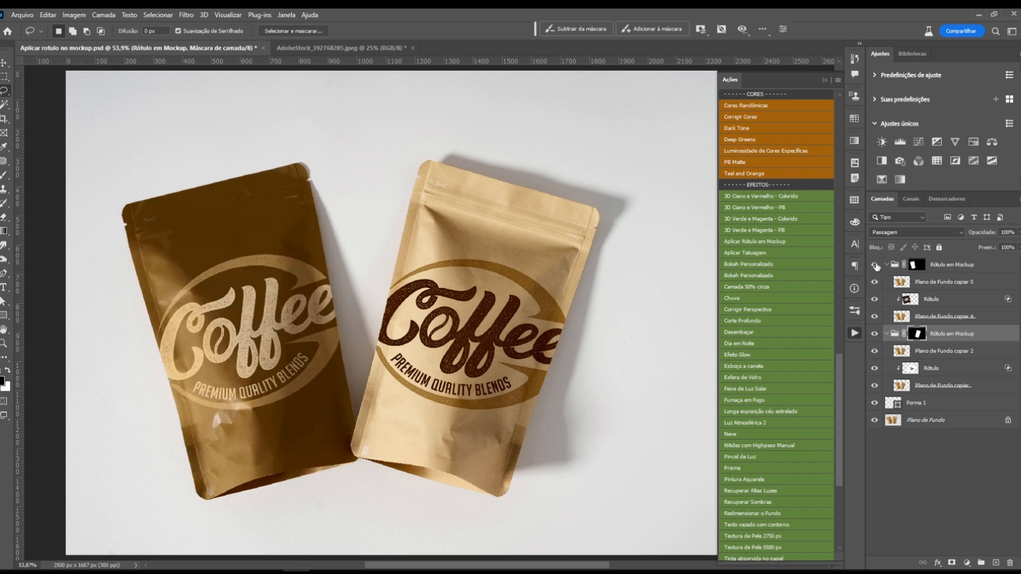
click(874, 334)
click(875, 334)
Examine the Coffee labels on both pouches at 100%, from the top seals to the bottom folds, and return to the whole mockup.
scroll(460, 268, up, 2)
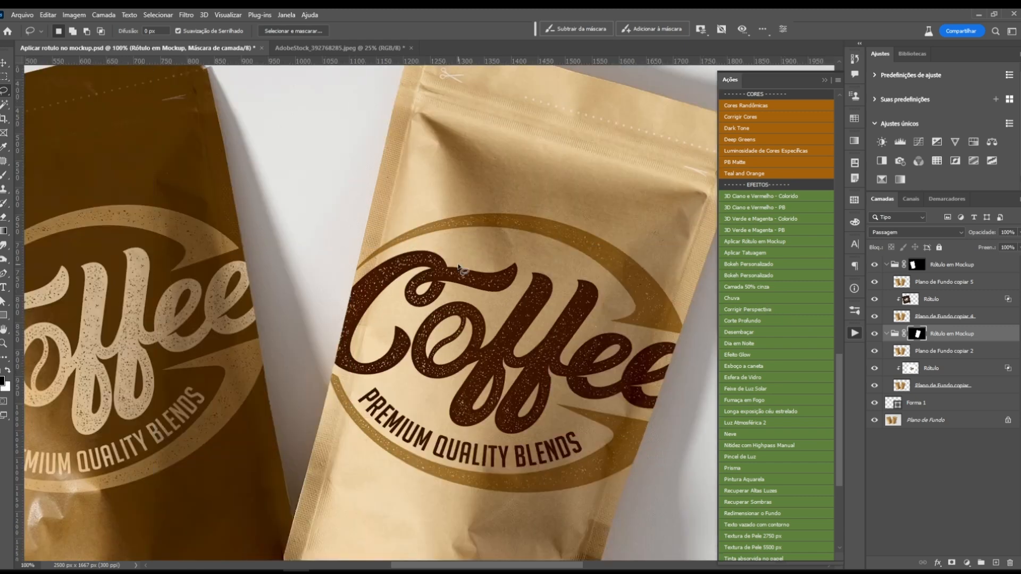
drag(295, 180, 446, 221)
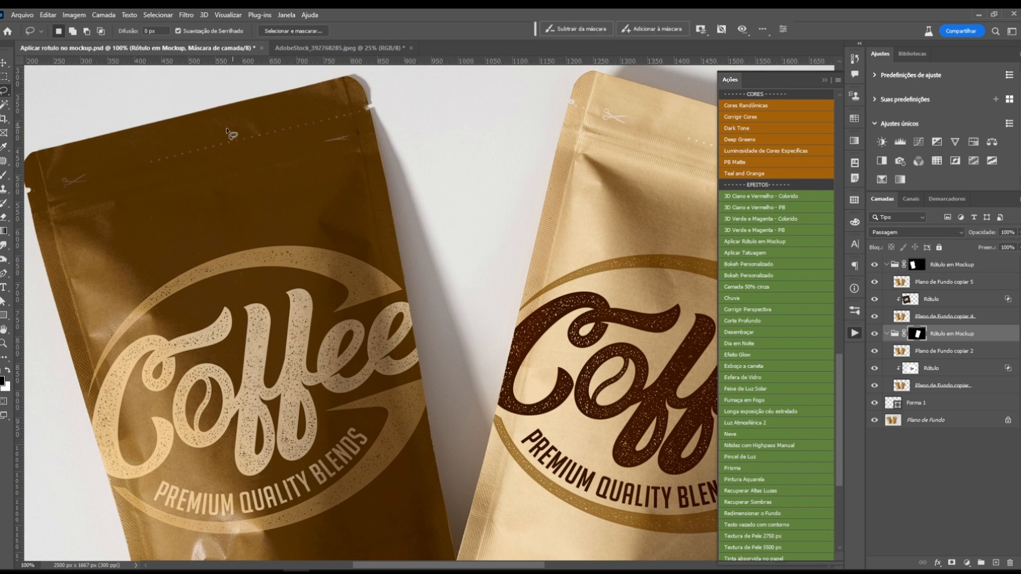
drag(269, 398, 261, 362)
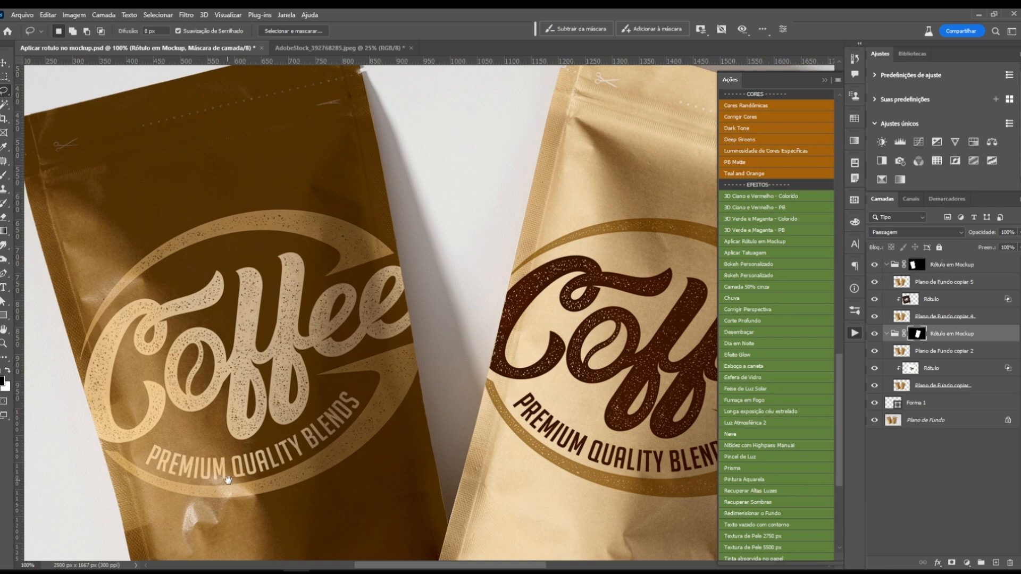
drag(287, 473, 286, 305)
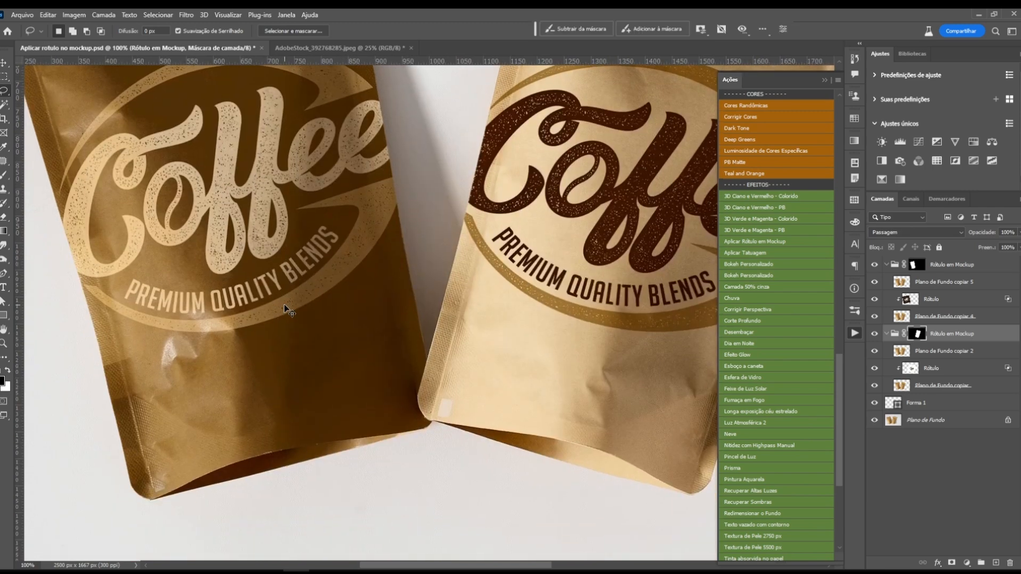
key(ctrl+0)
key(ctrl+minus)
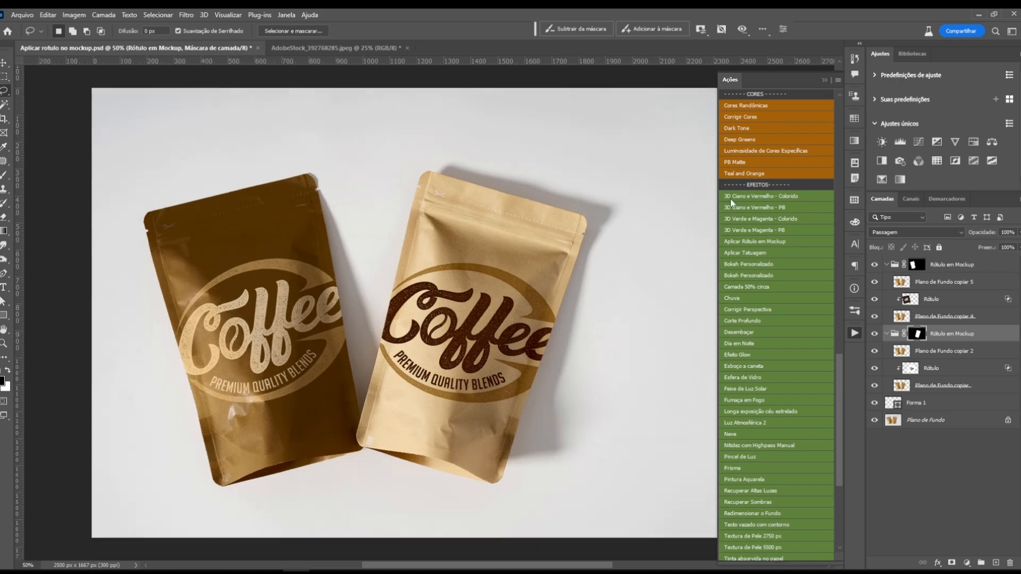